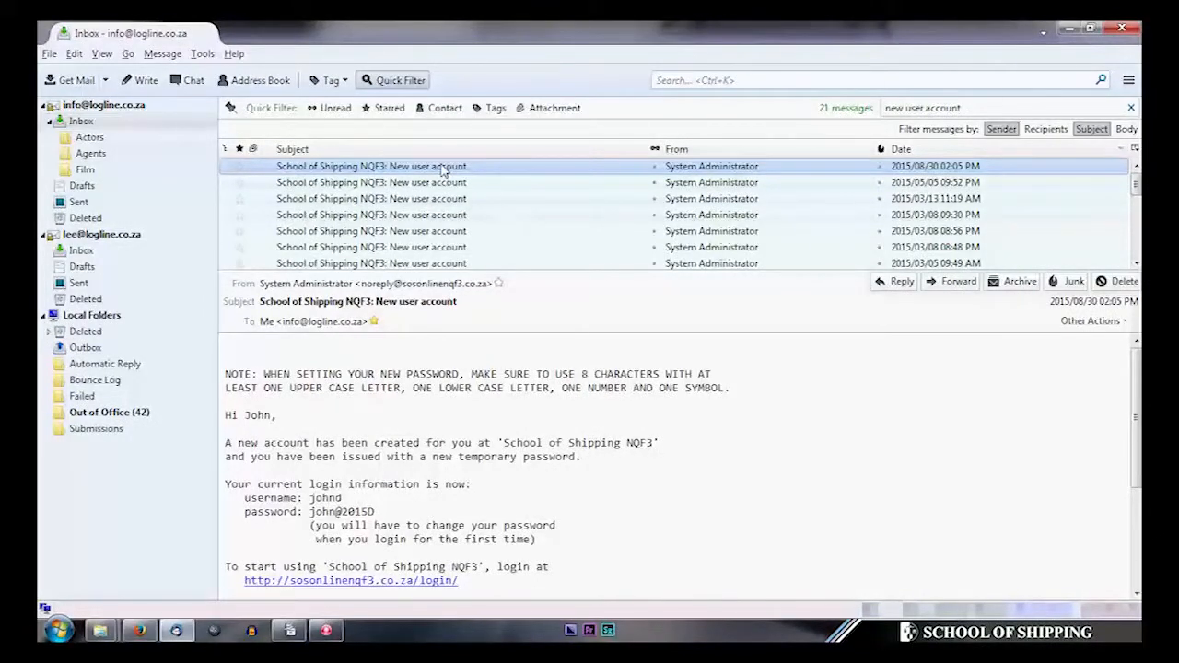
- Open the sosonlinenqf3.co.za login link from the new-account email in Firefox
click(443, 170)
drag(312, 498, 387, 521)
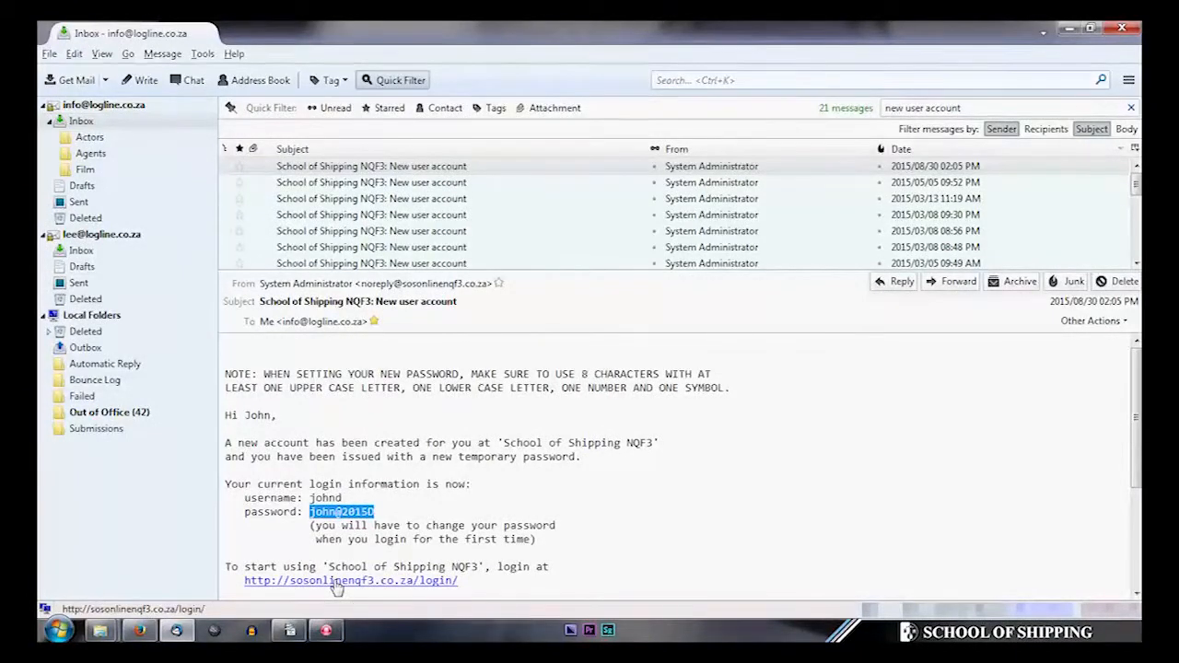
click(330, 498)
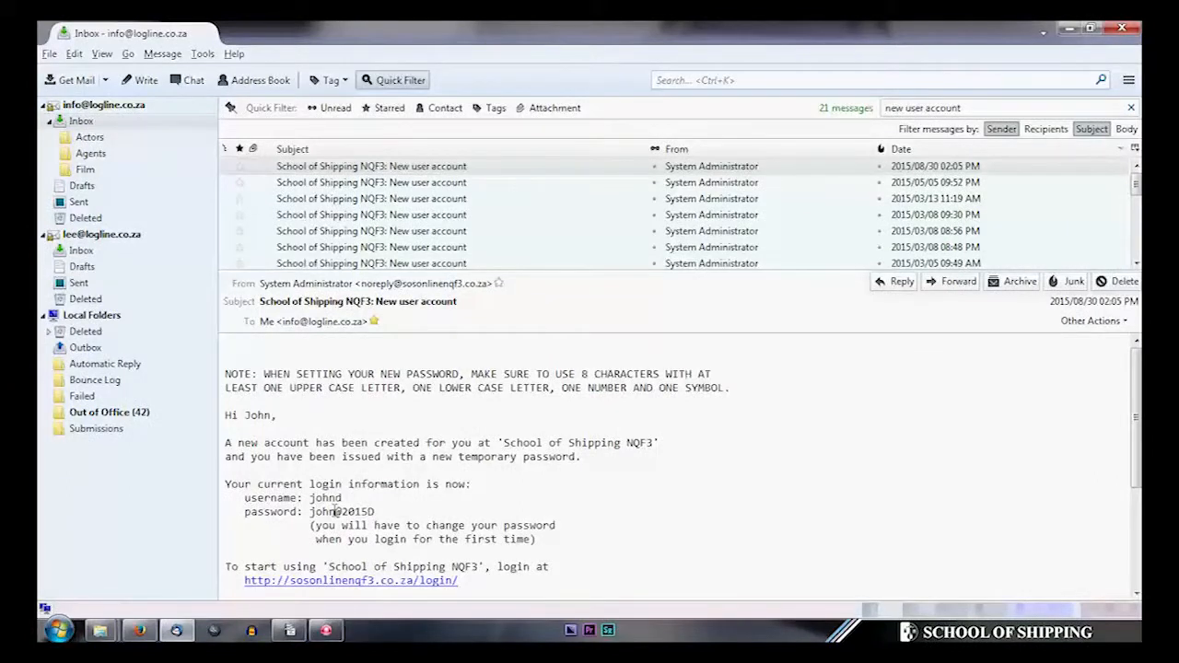
click(354, 582)
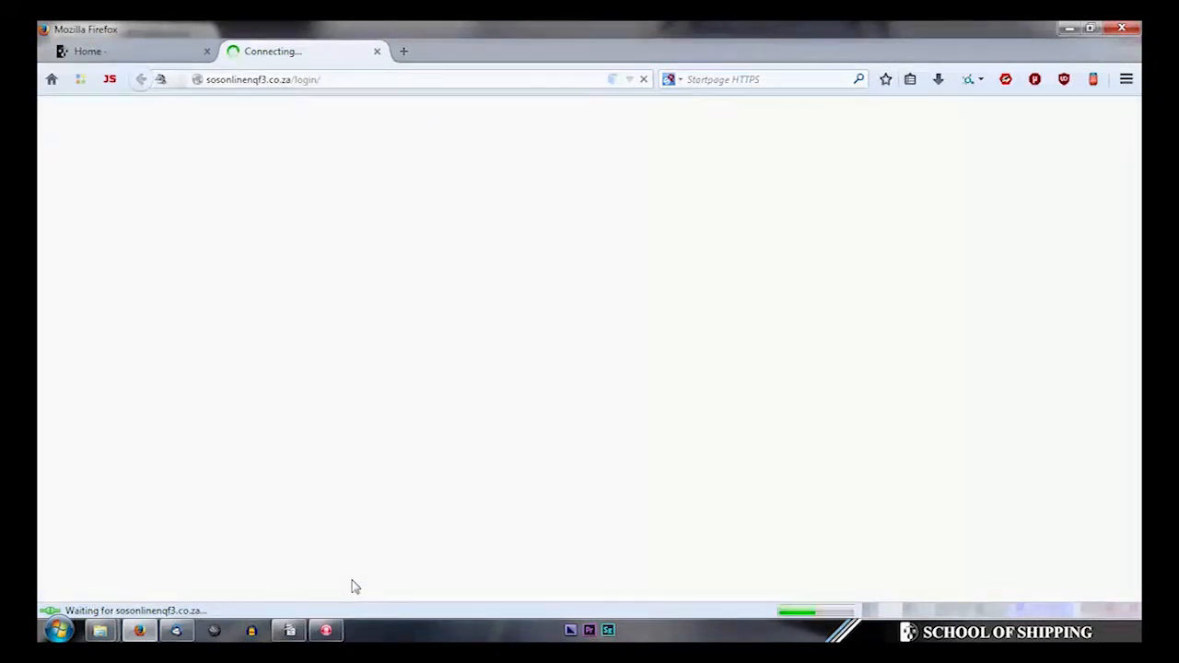
- Log in with the emailed username, letting the browser autofill the saved temporary password
text(johnd)
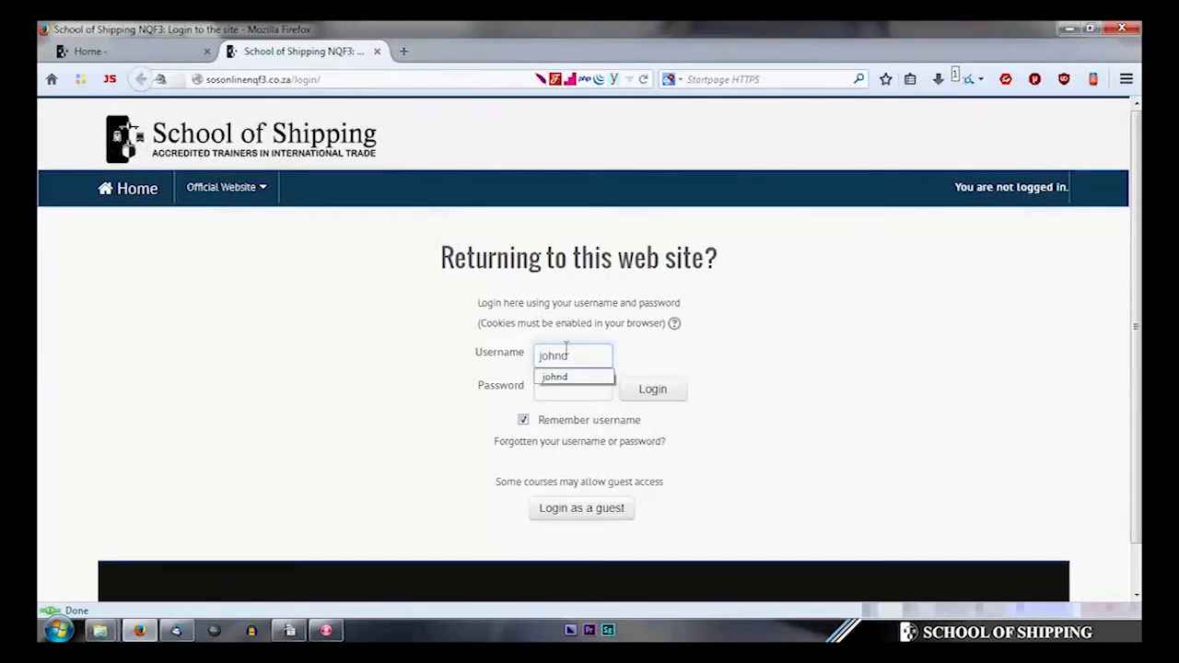
click(571, 378)
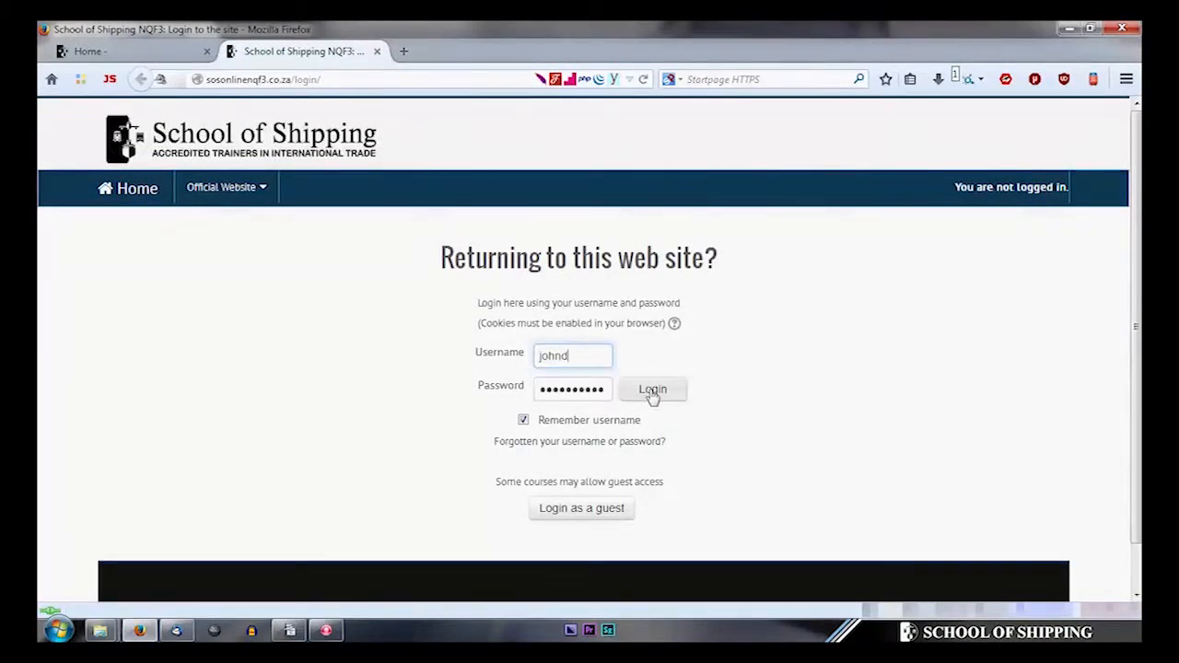
click(652, 392)
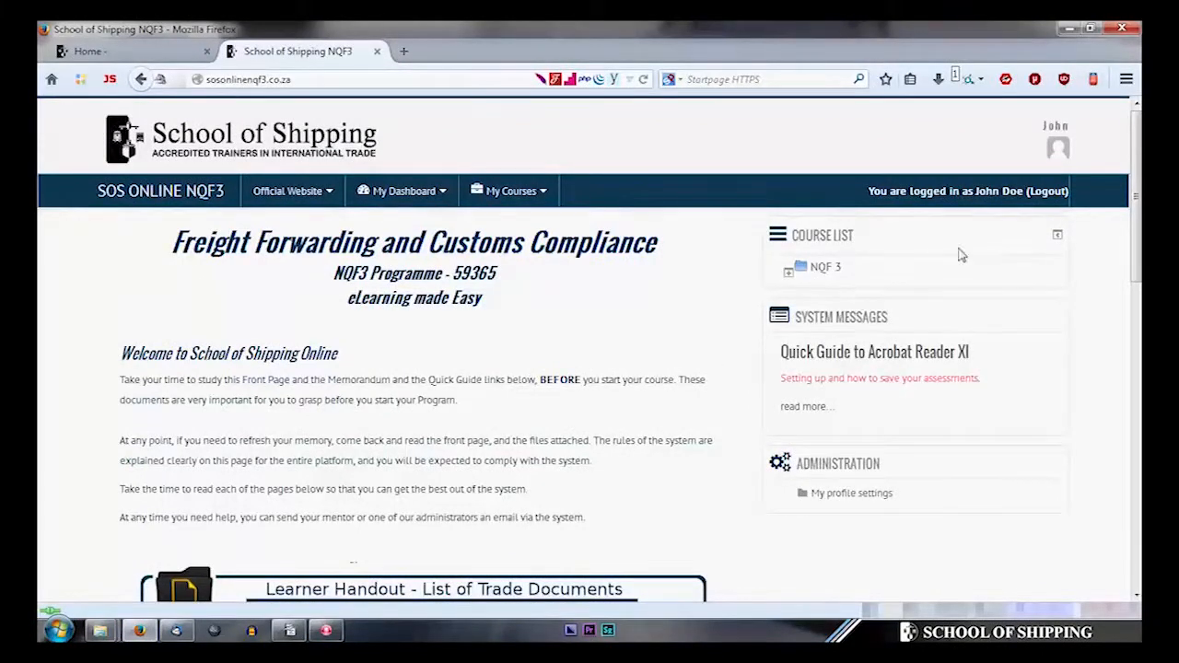
click(1007, 193)
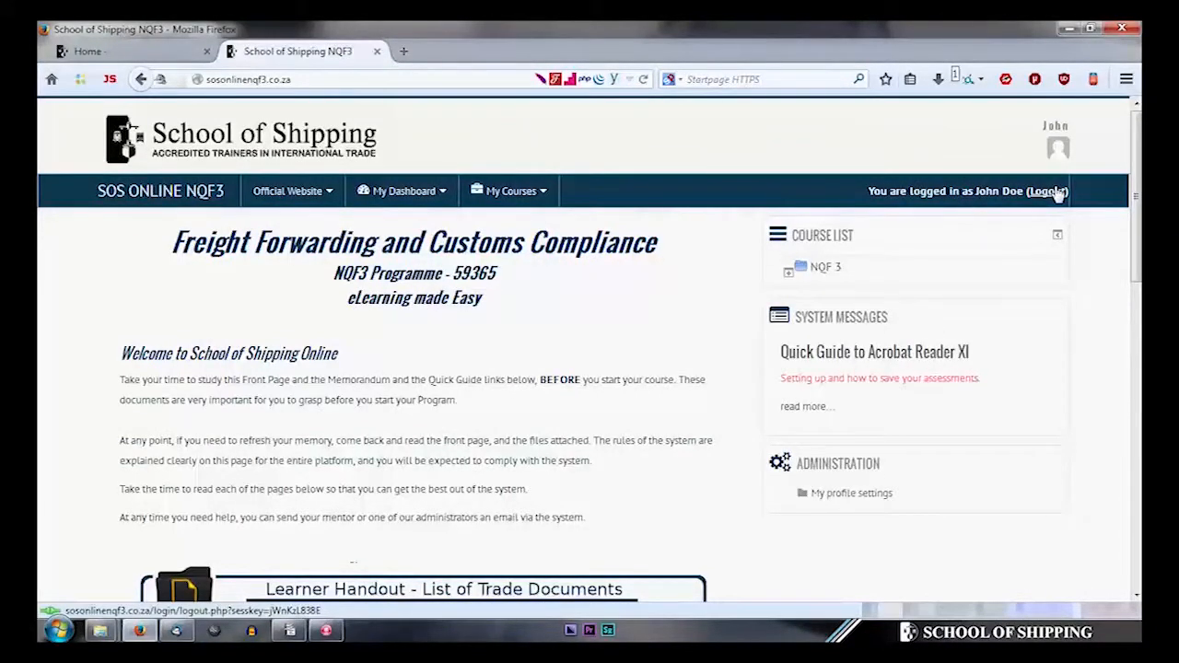
click(1048, 195)
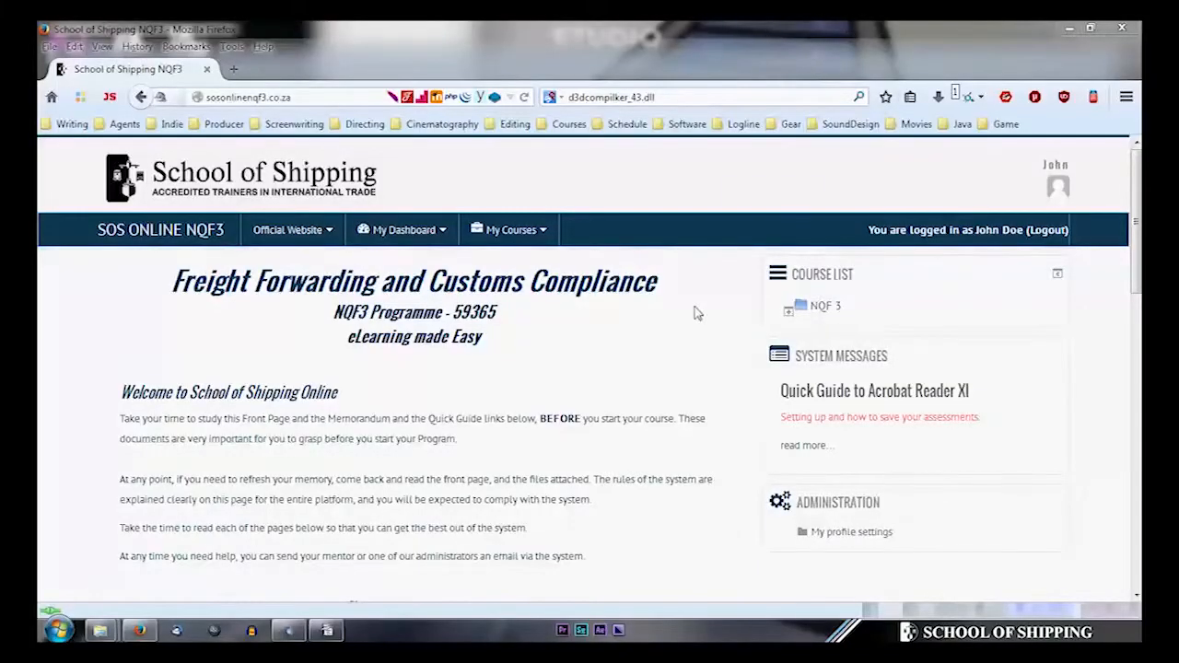
- Try the Learner Handout download links for Adobe Reader 11, Windows XP and missing fonts
scroll(696, 318, down, 2)
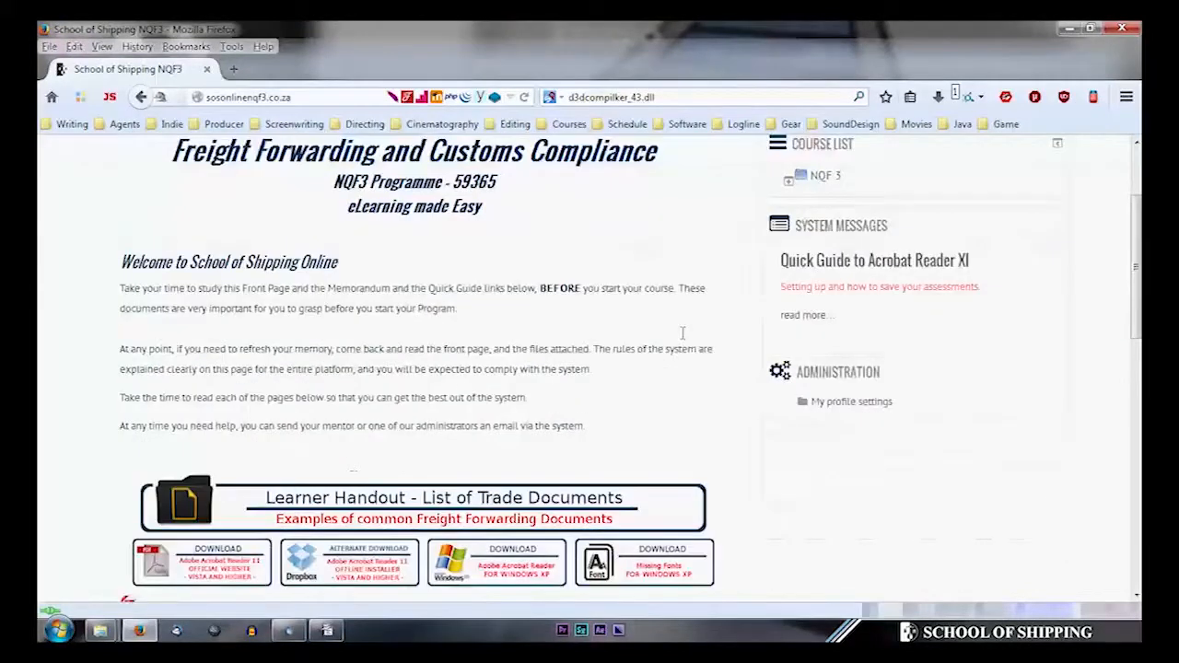
click(240, 504)
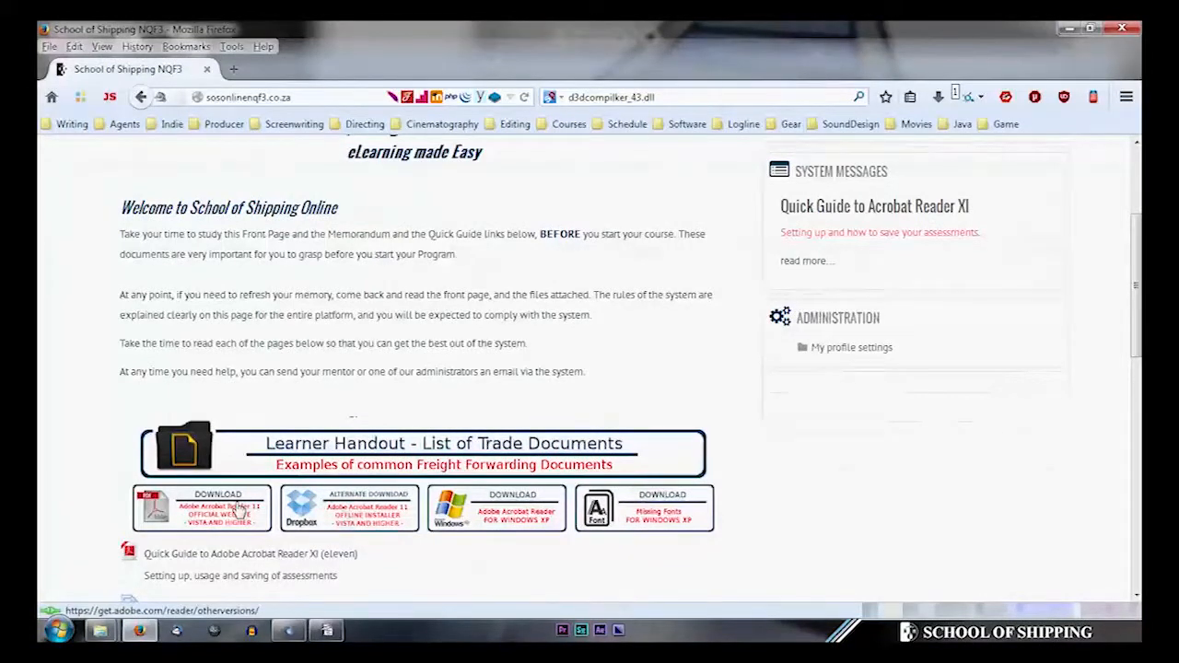
click(331, 515)
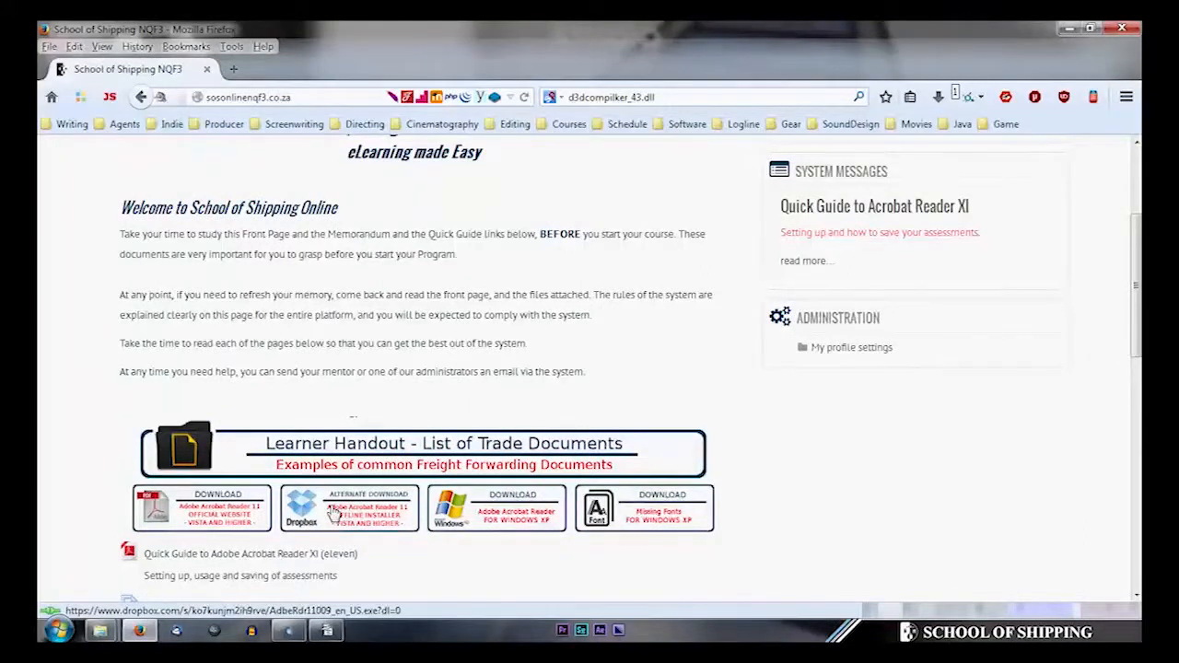
click(483, 513)
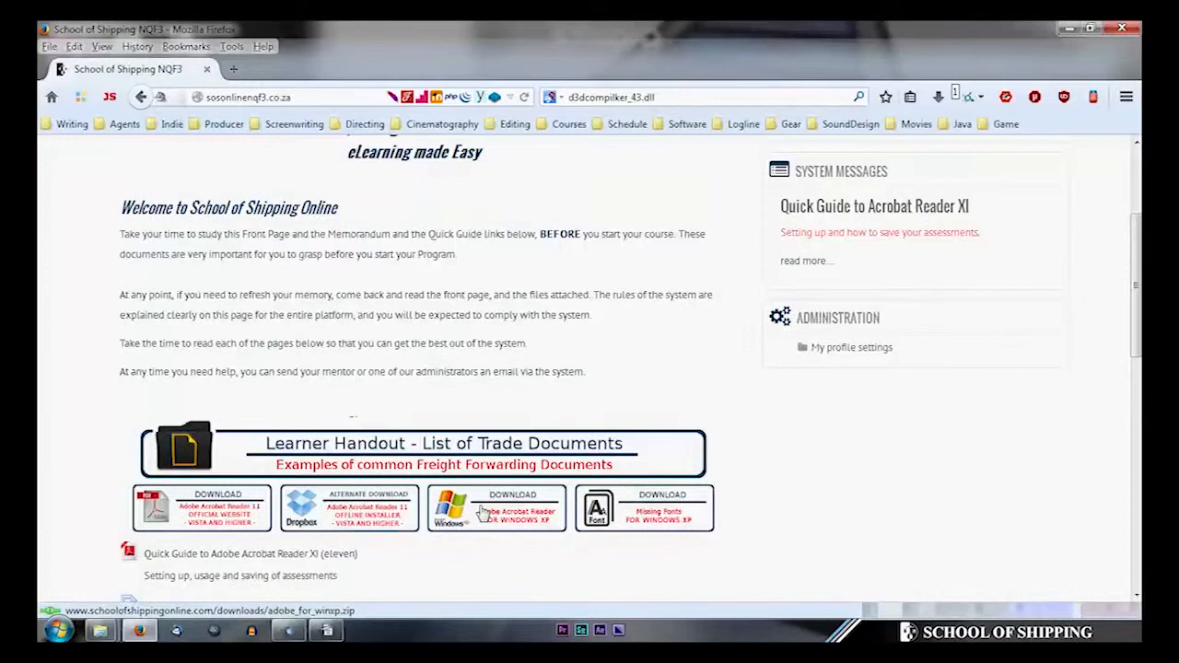
click(615, 519)
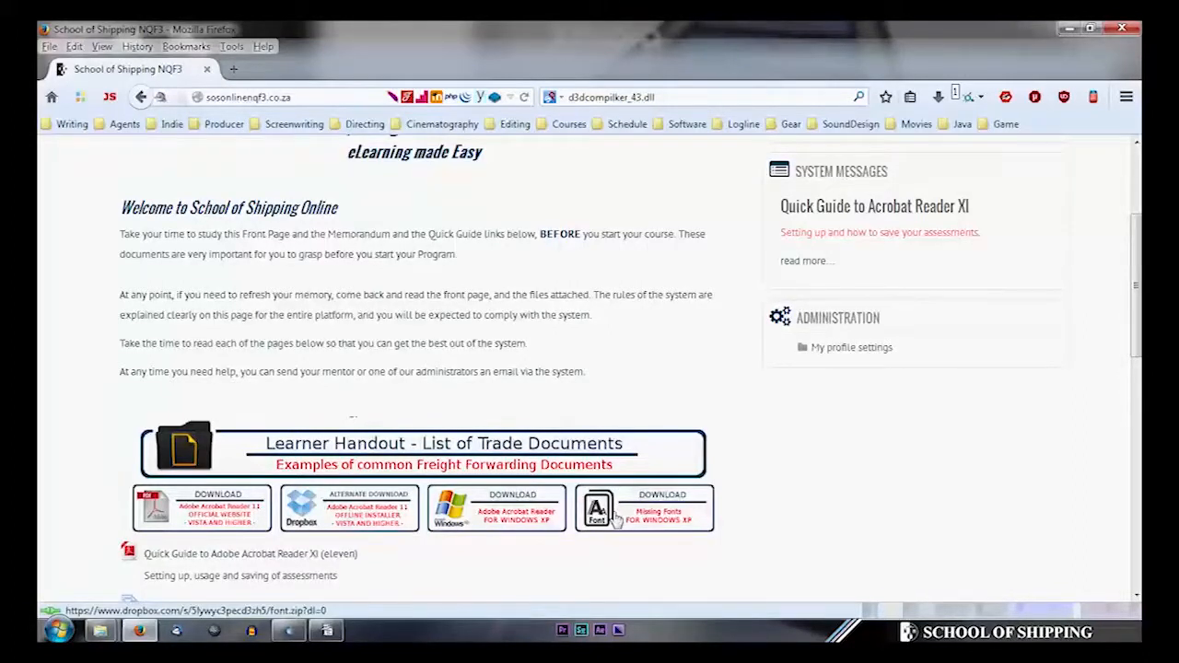
- Download AdbeRdr11009_en_US.exe via the Dropbox alternate link and run it
click(367, 515)
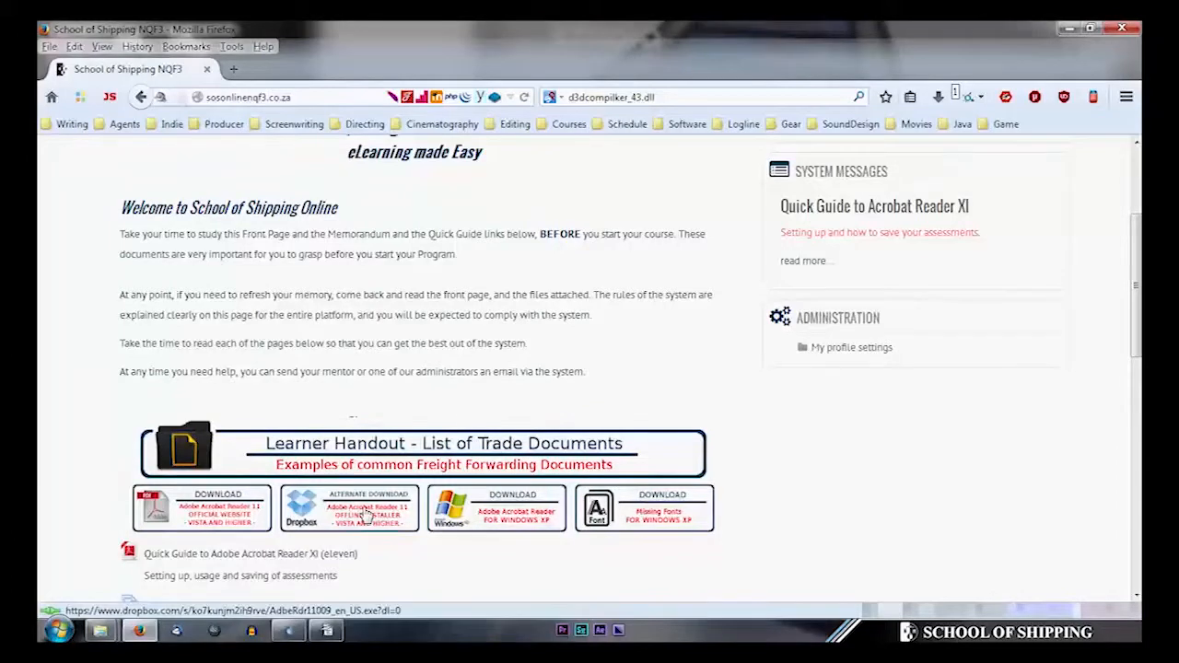
click(937, 97)
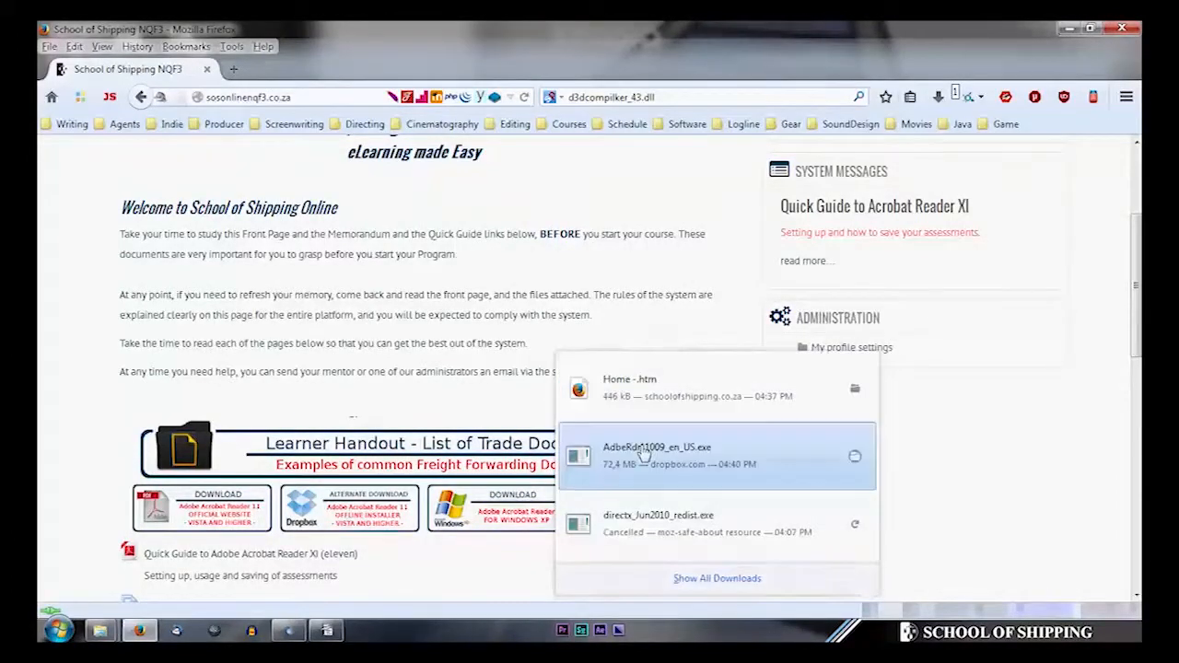
click(648, 455)
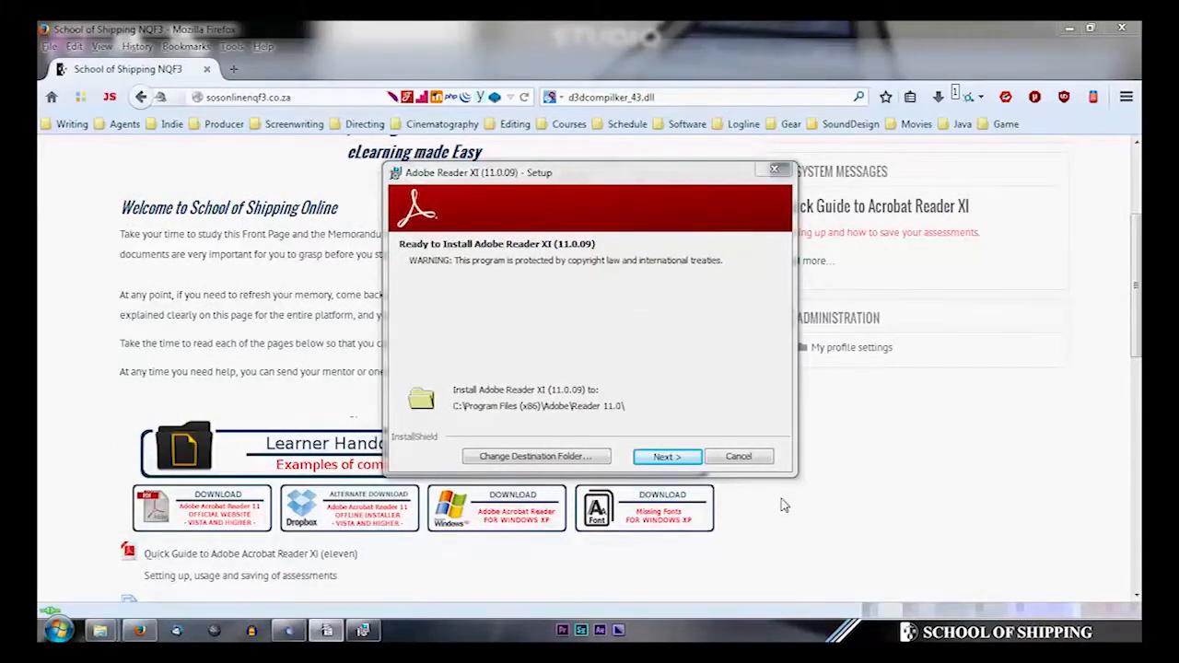
- Install Adobe Reader XI 11.0.09 in the default location with manual update checking
click(668, 458)
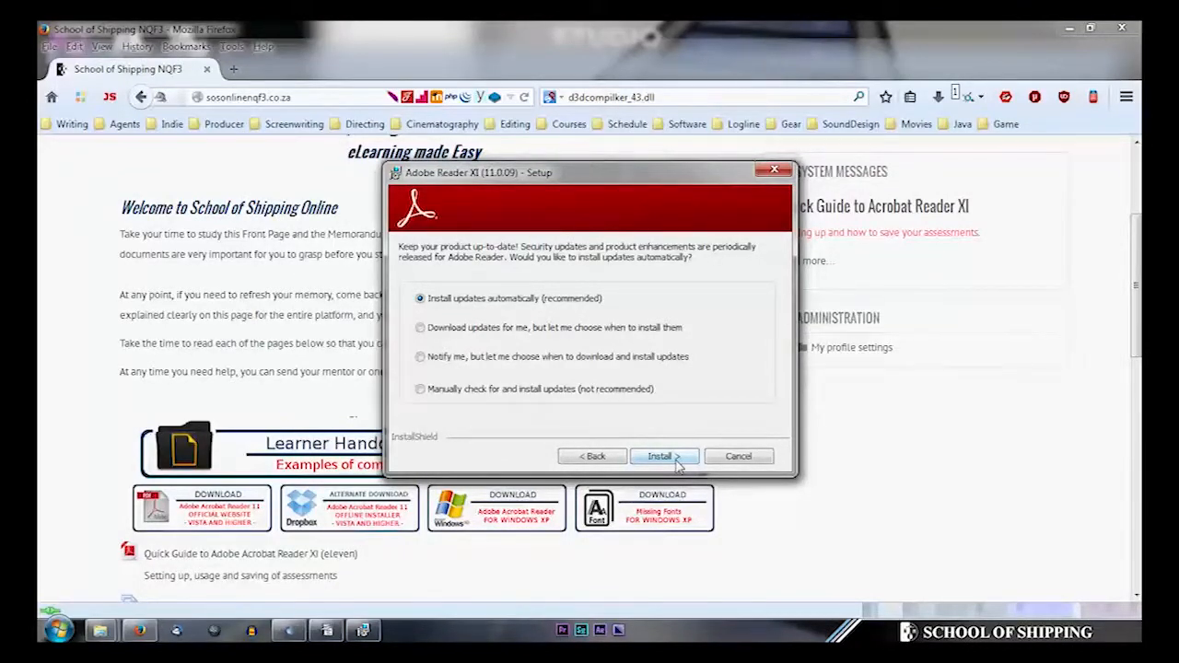
click(494, 392)
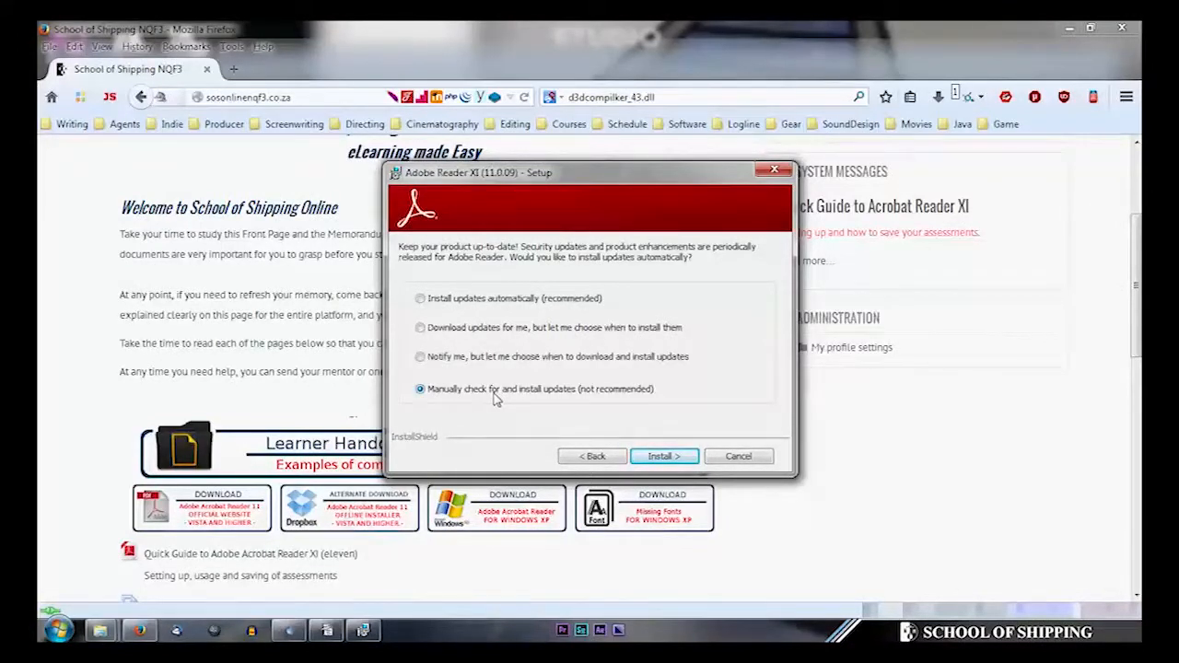
click(663, 456)
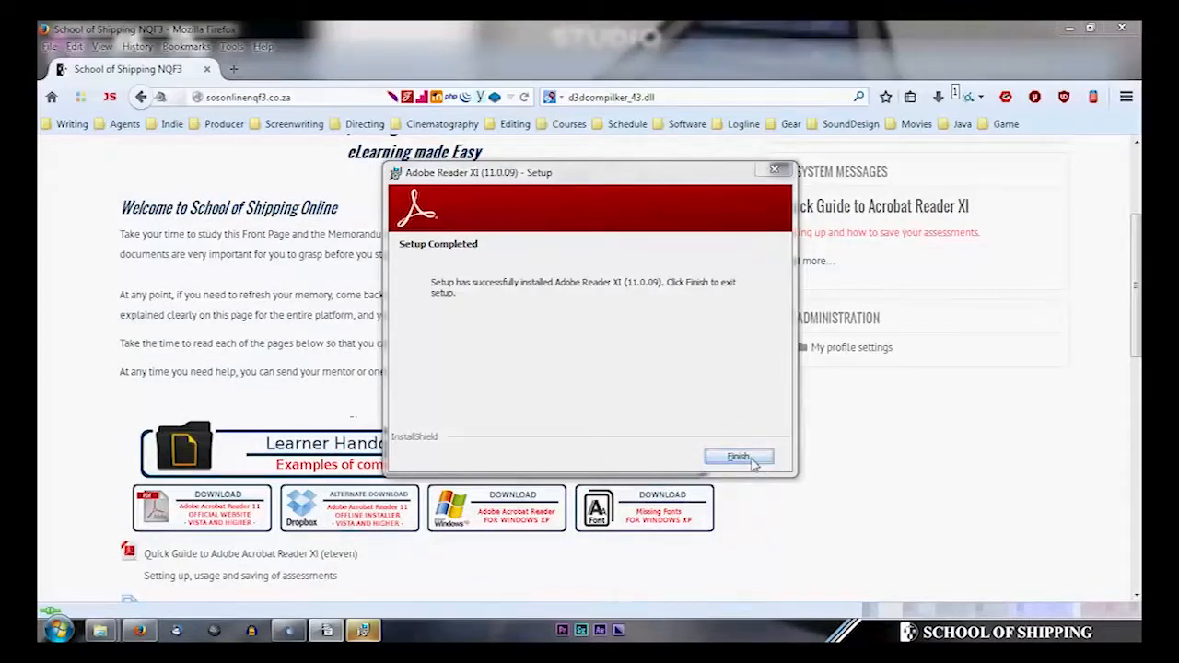
click(744, 456)
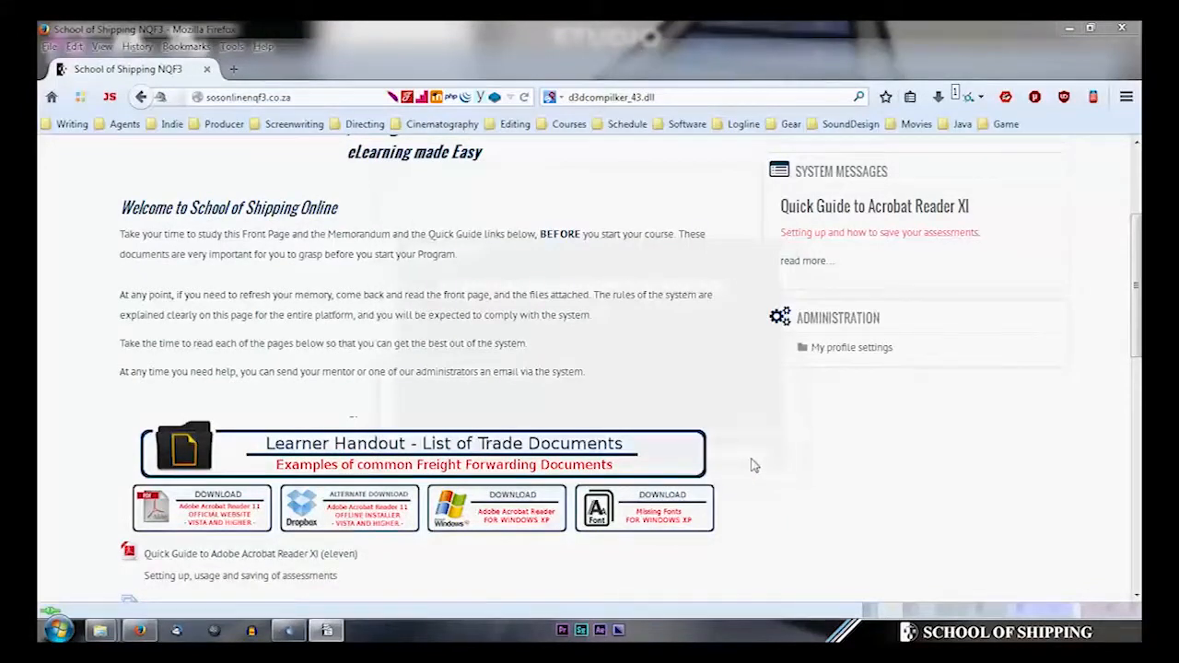
- Find Adobe Reader XI by searching 'adobe', launch it and accept the licence agreement
click(57, 629)
text(adobe)
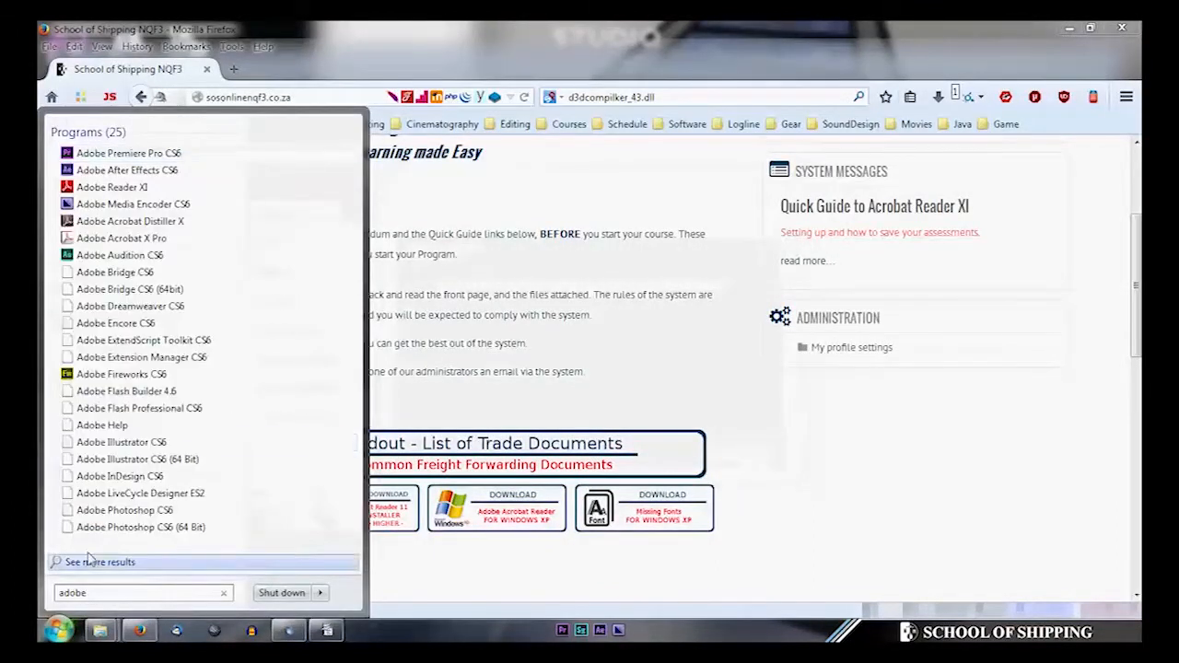
click(119, 190)
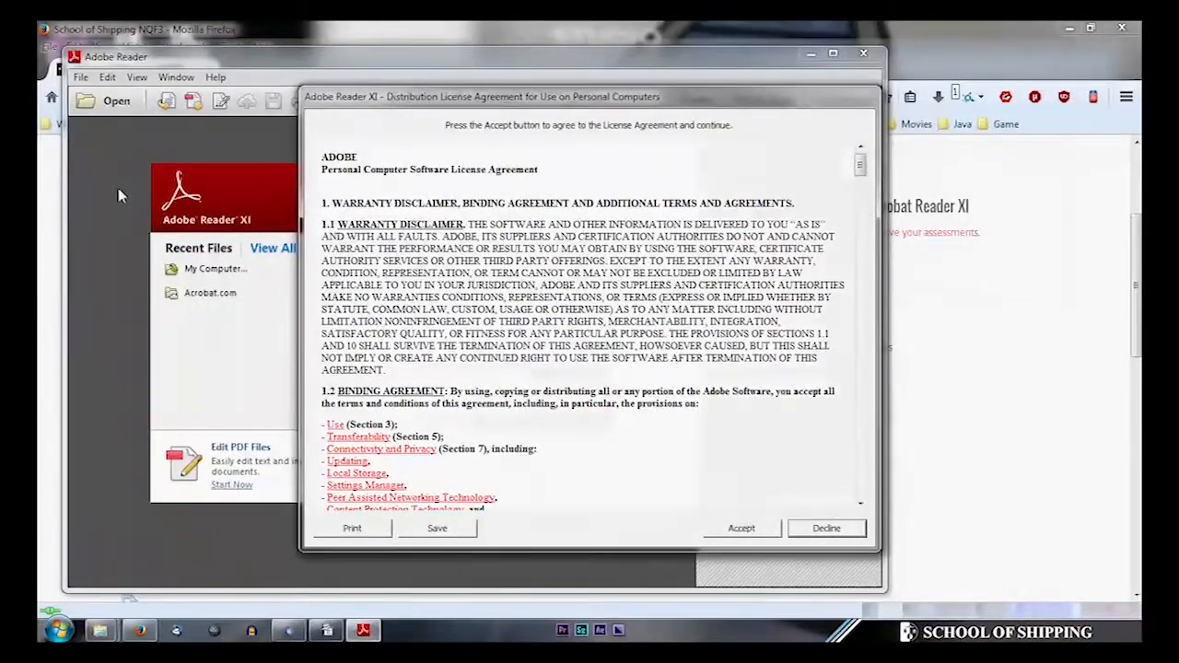
click(742, 527)
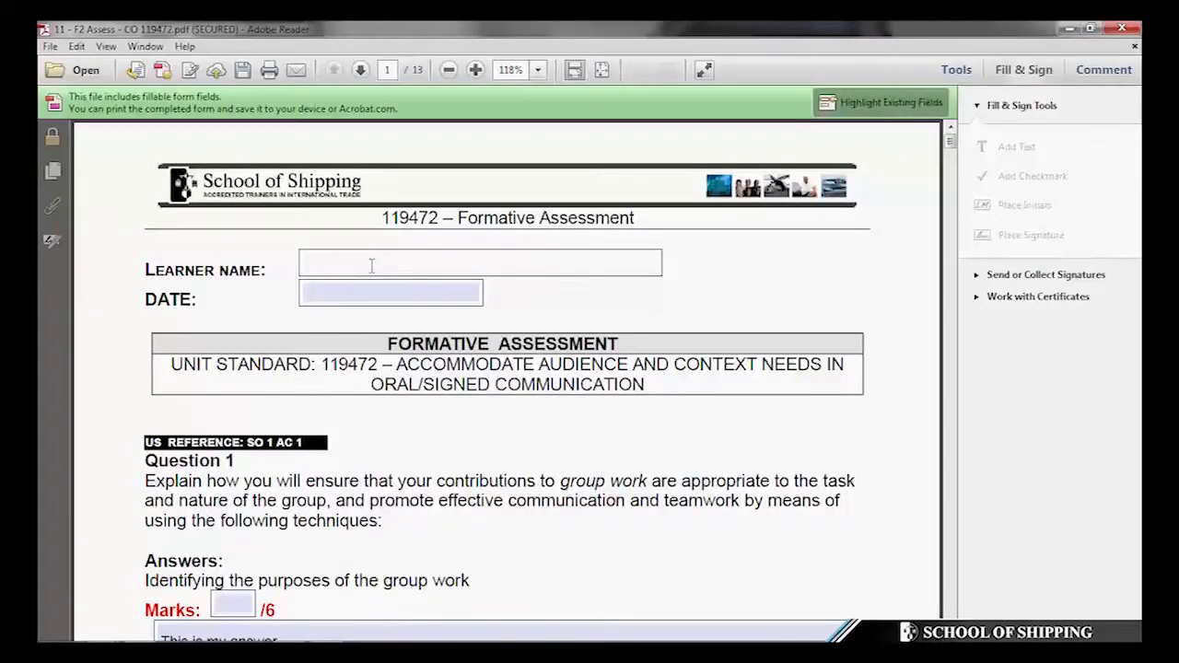
- Type placeholder dots into the Learner Name field of the 119472 assessment form
click(371, 265)
text(....)
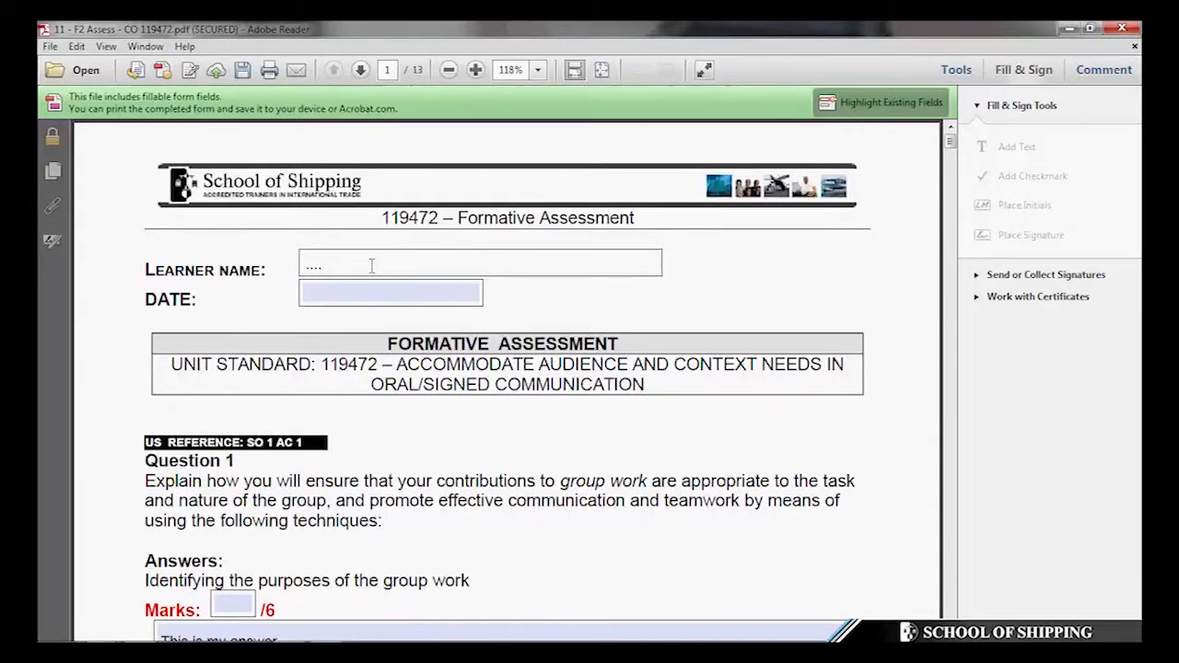
- Close the form without saving, then download font.zip from Missing Fonts for Windows XP
click(1121, 28)
click(676, 374)
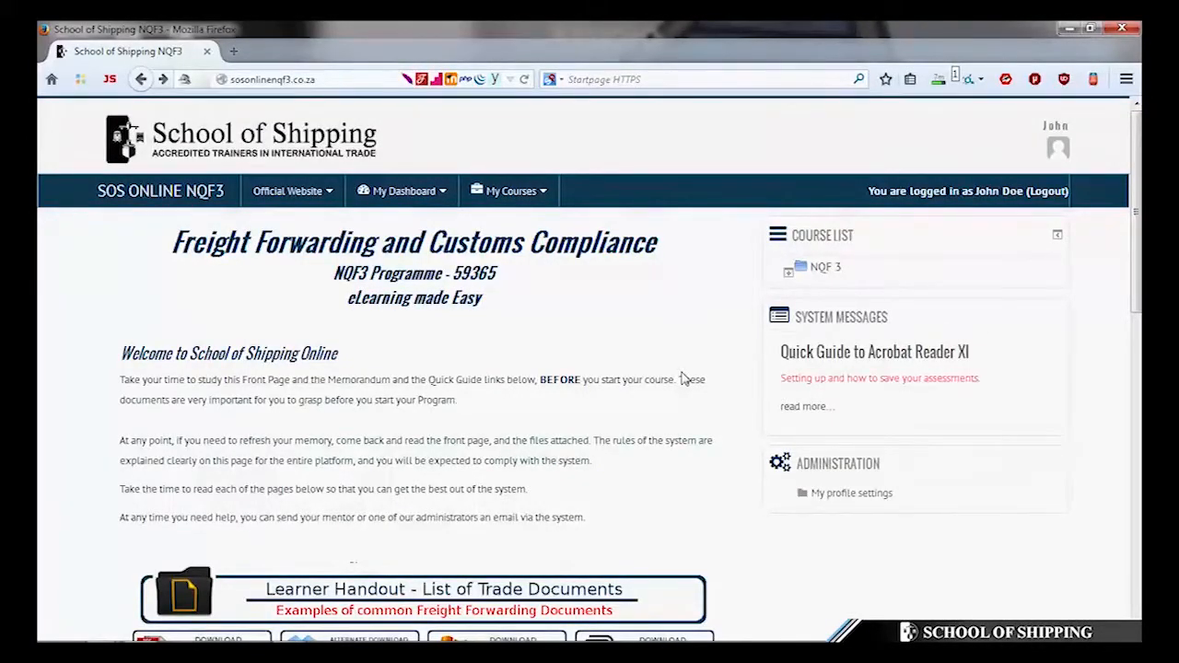
scroll(683, 378, down, 3)
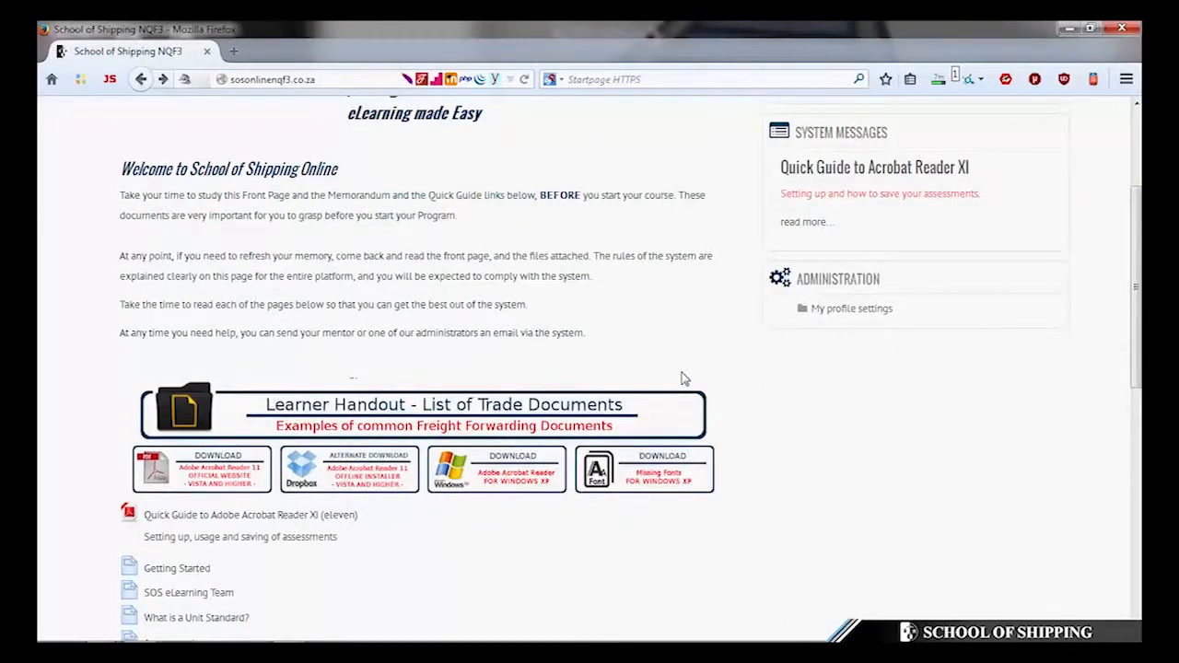
click(683, 379)
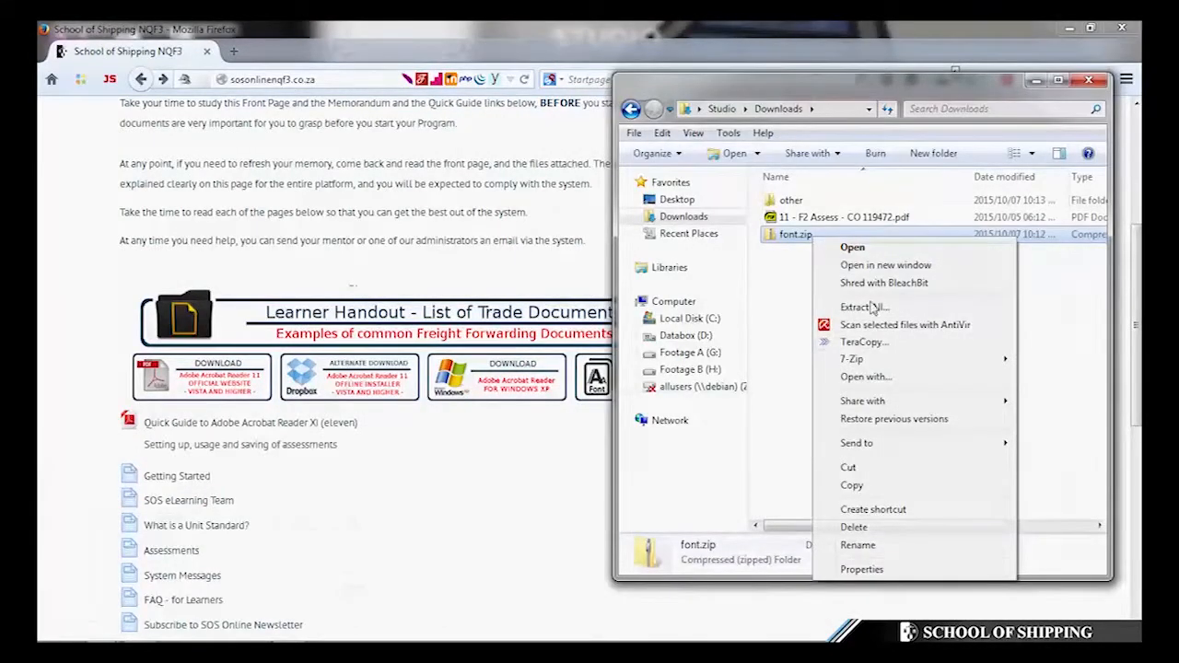
- Extract font.zip and open the inner font folder
mouse_move(866, 360)
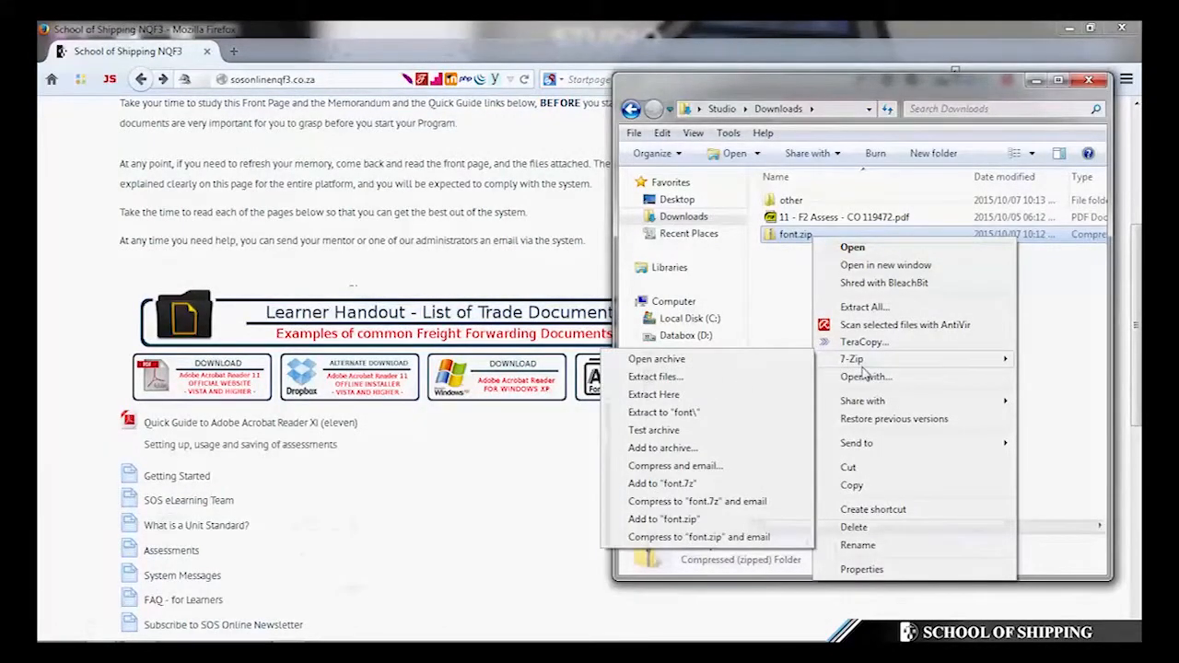
click(679, 412)
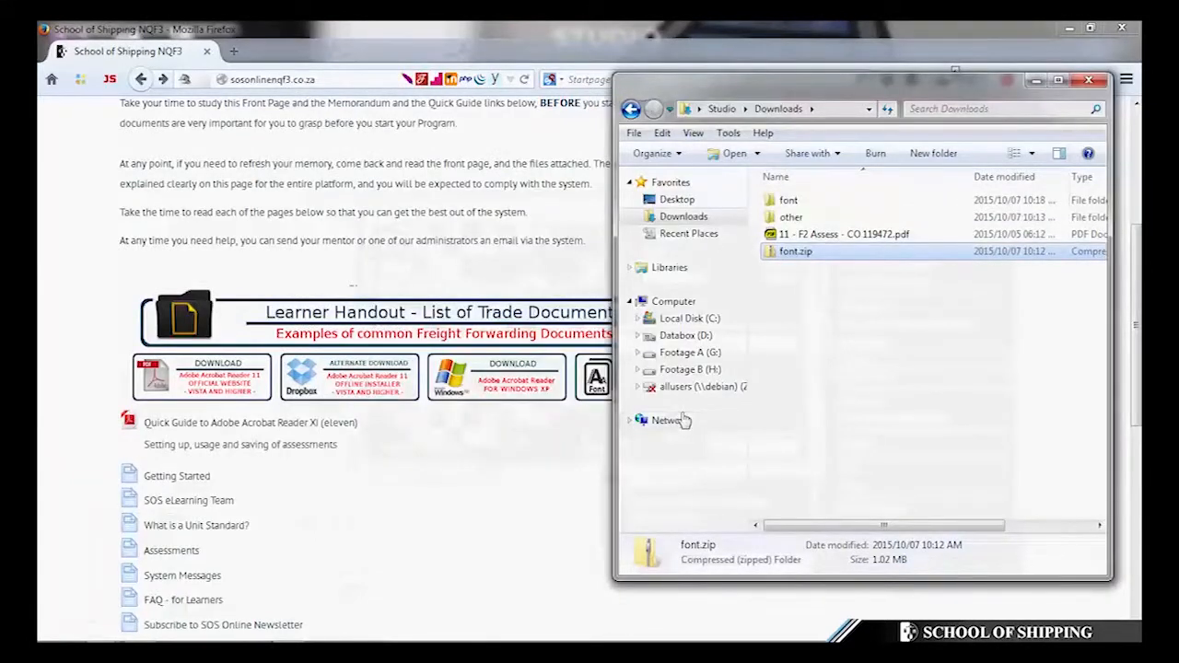
double_click(810, 201)
double_click(810, 203)
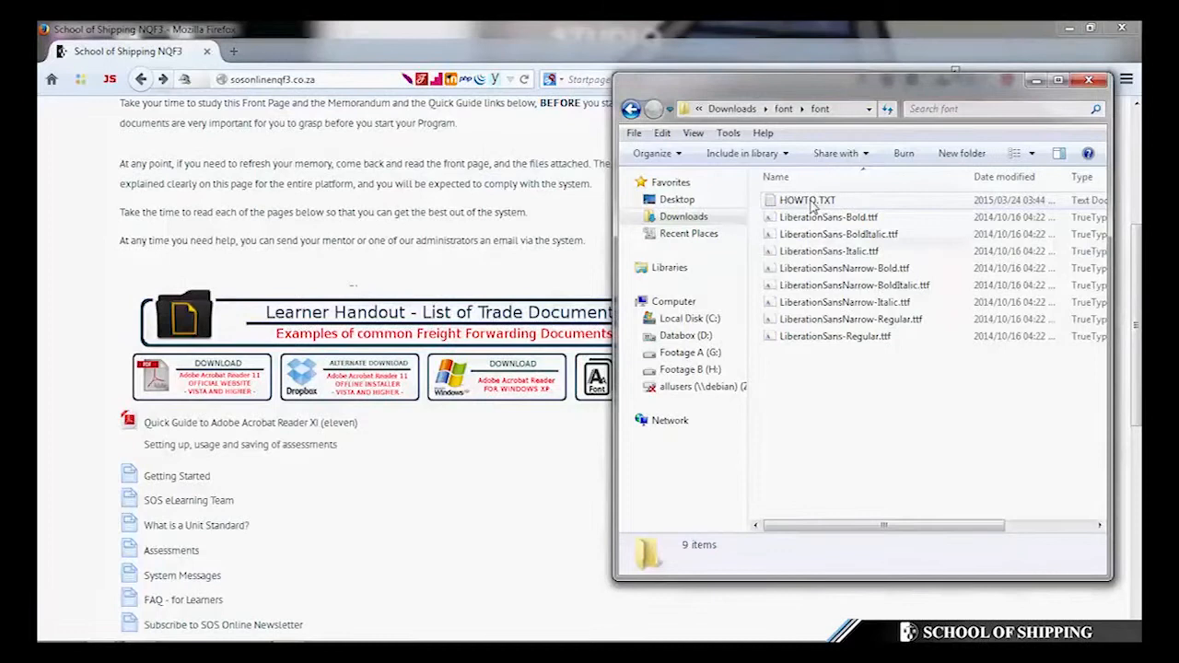
- Install all eight Liberation Sans fonts, replacing the existing copies for every item
click(812, 217)
shift+click(824, 337)
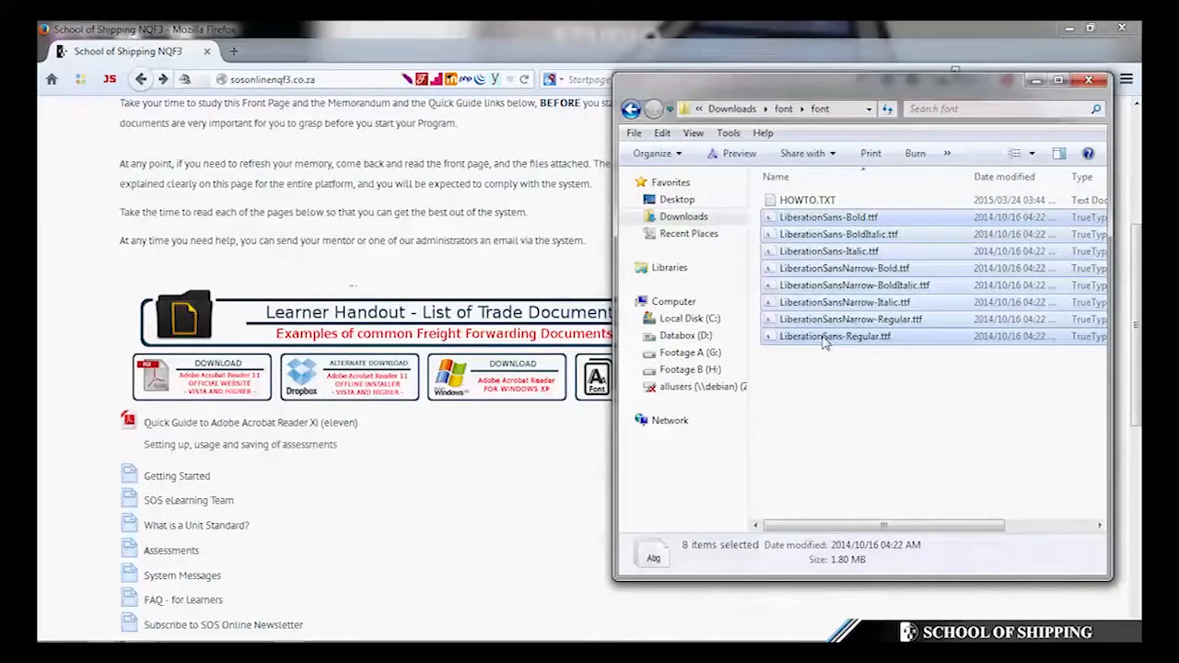
right_click(815, 296)
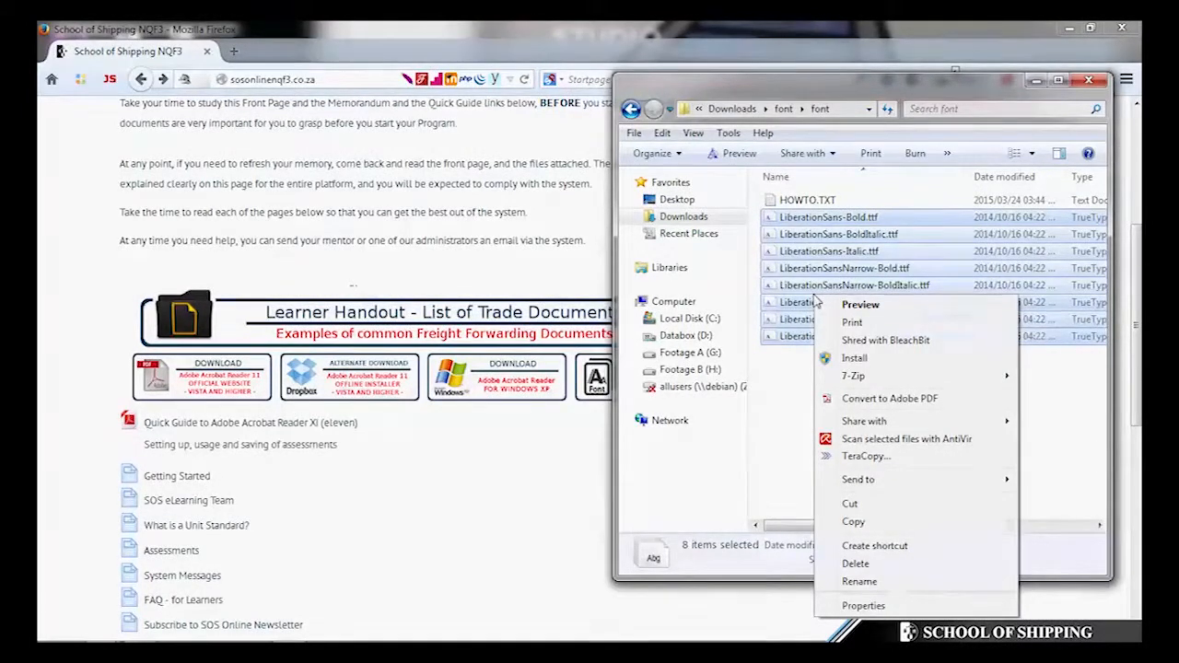
click(857, 358)
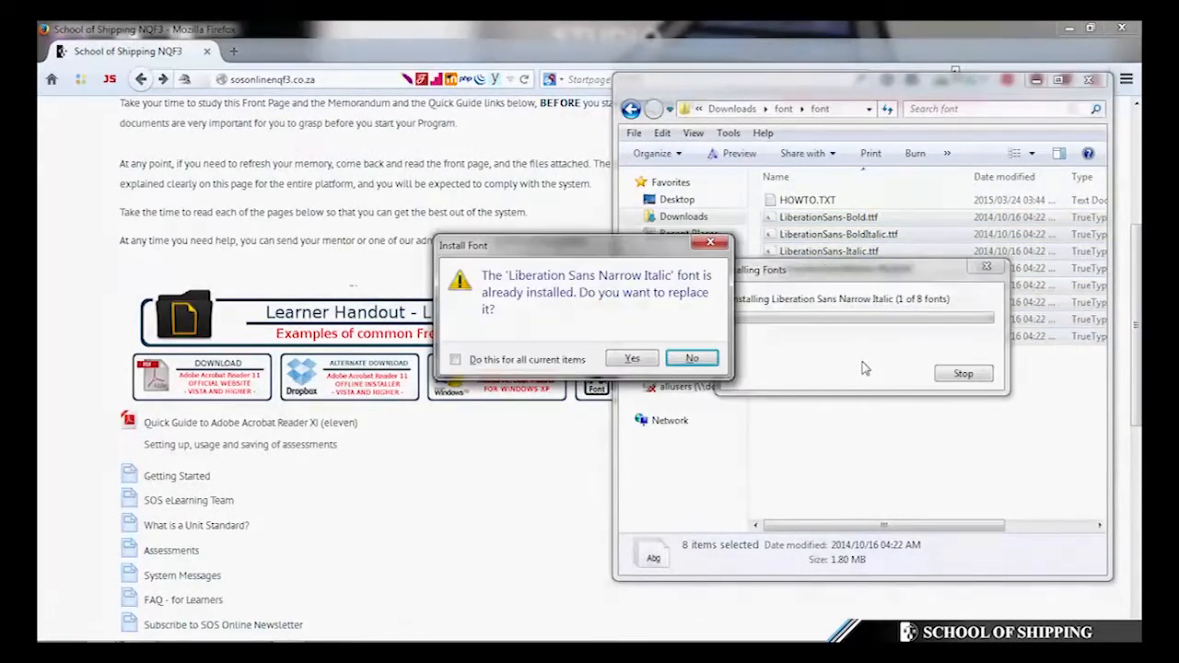
click(547, 361)
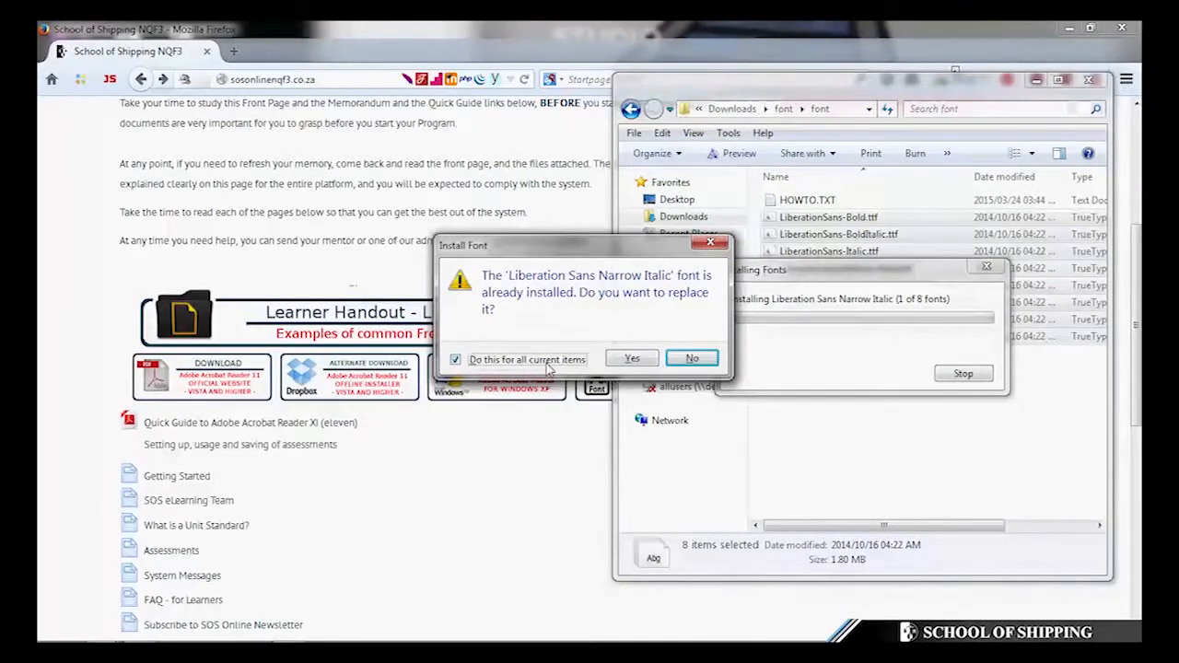
click(633, 360)
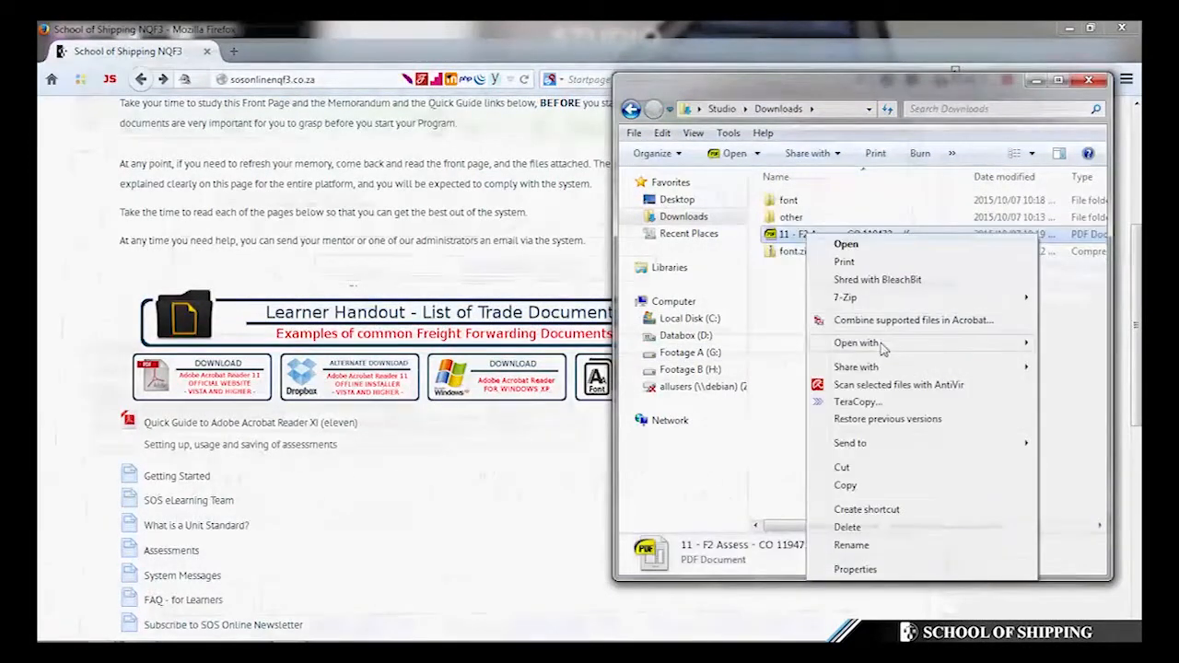
- Reopen the 119472 assessment in Adobe Reader and enter the learner's full name, moving to Date
mouse_move(852, 341)
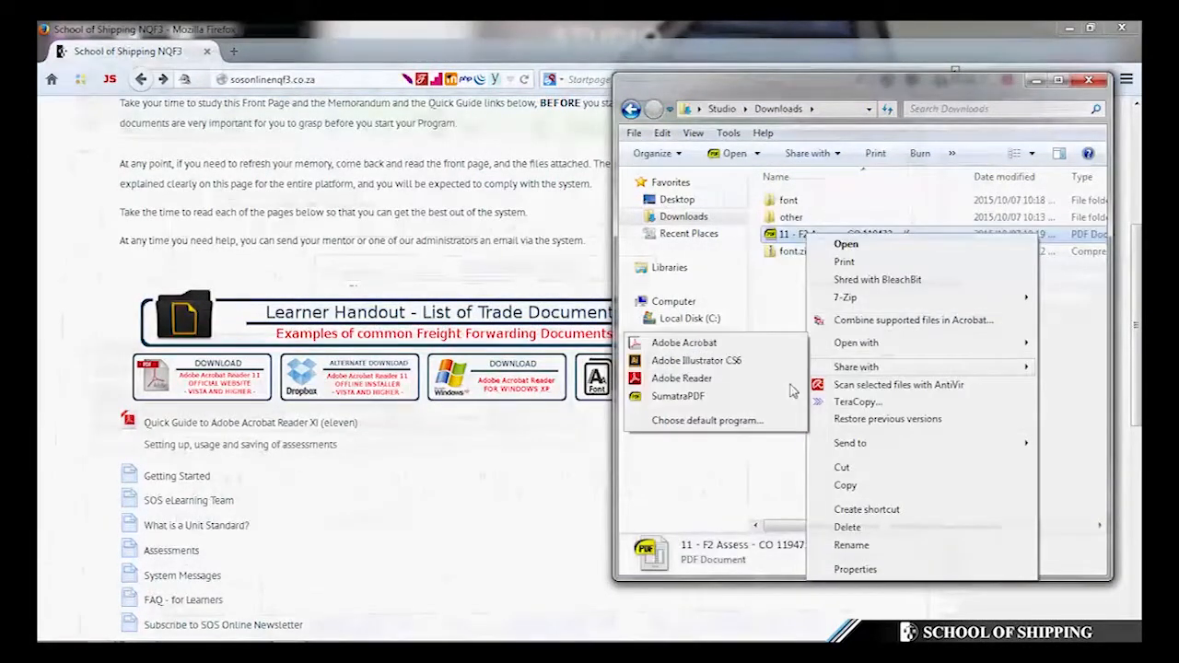
click(686, 378)
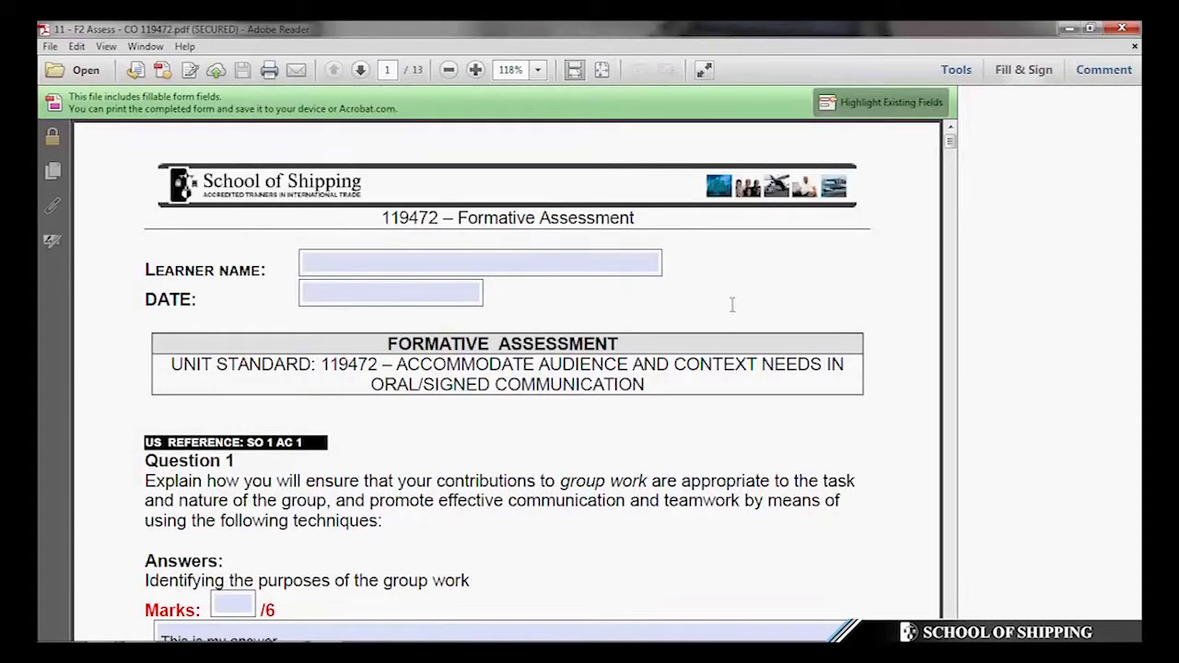
click(549, 266)
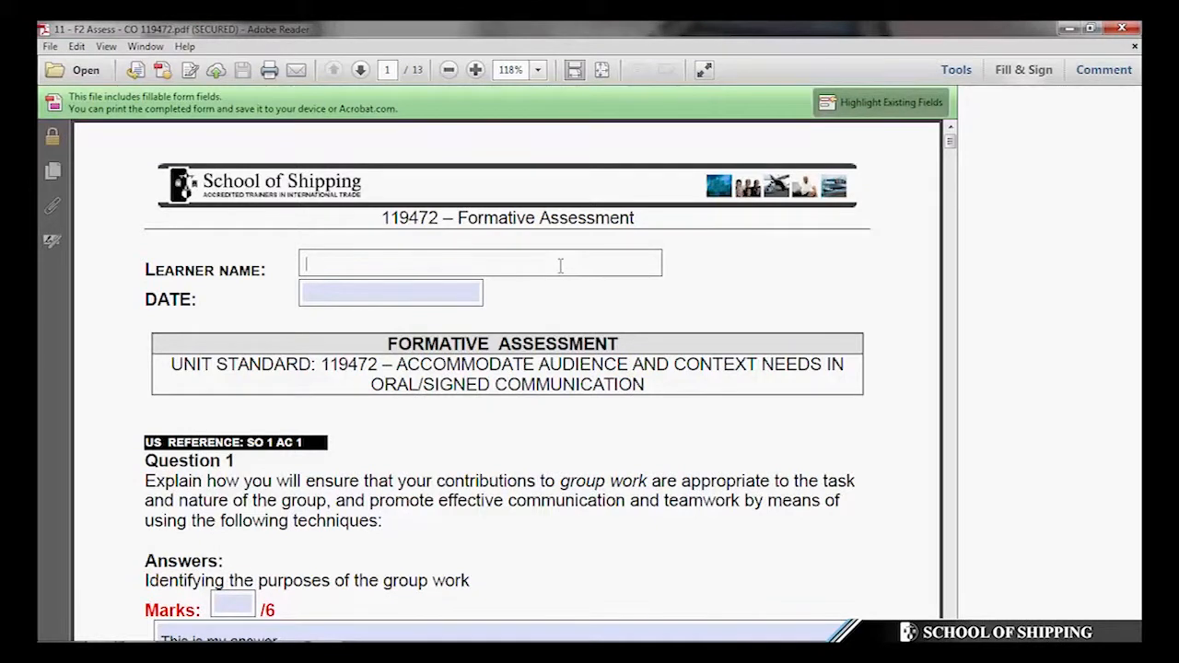
text(John Doe)
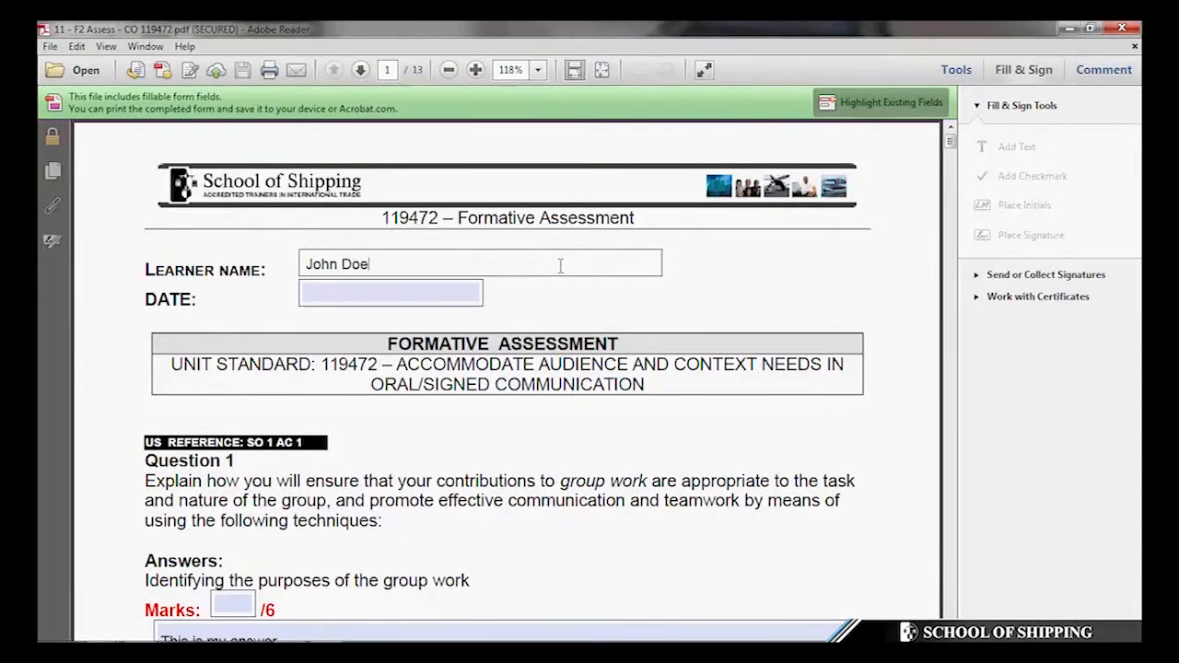
key(Tab)
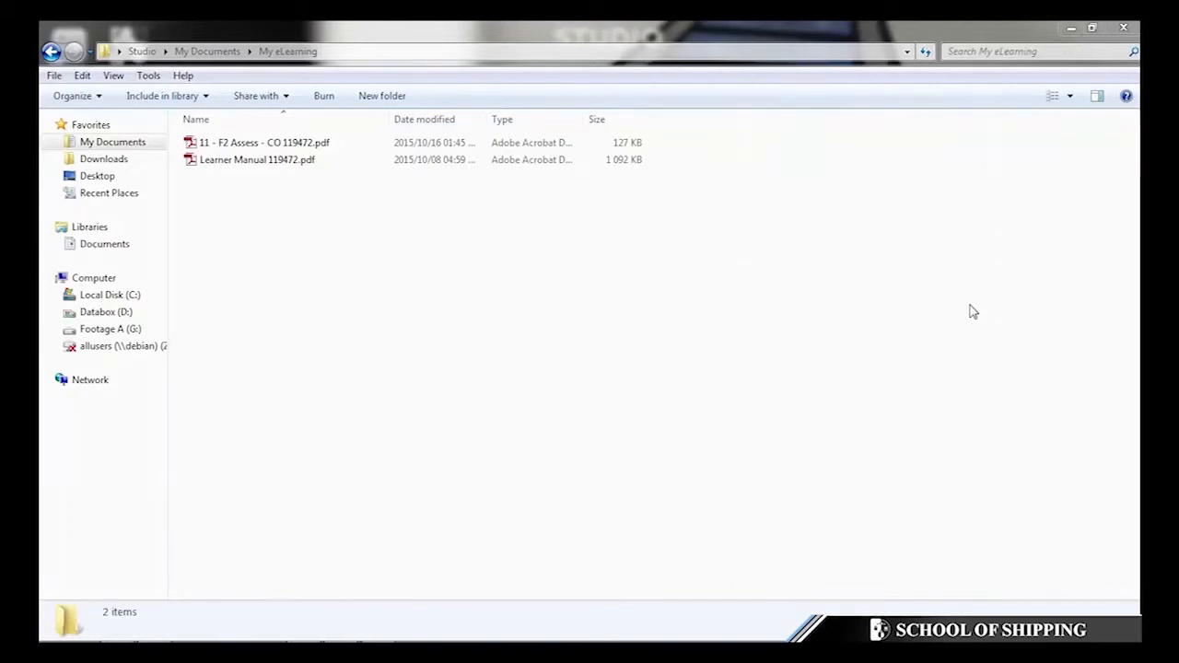
- Open 11 - F2 Assess - CO 119472.pdf from My eLearning in Adobe Reader XI
click(263, 144)
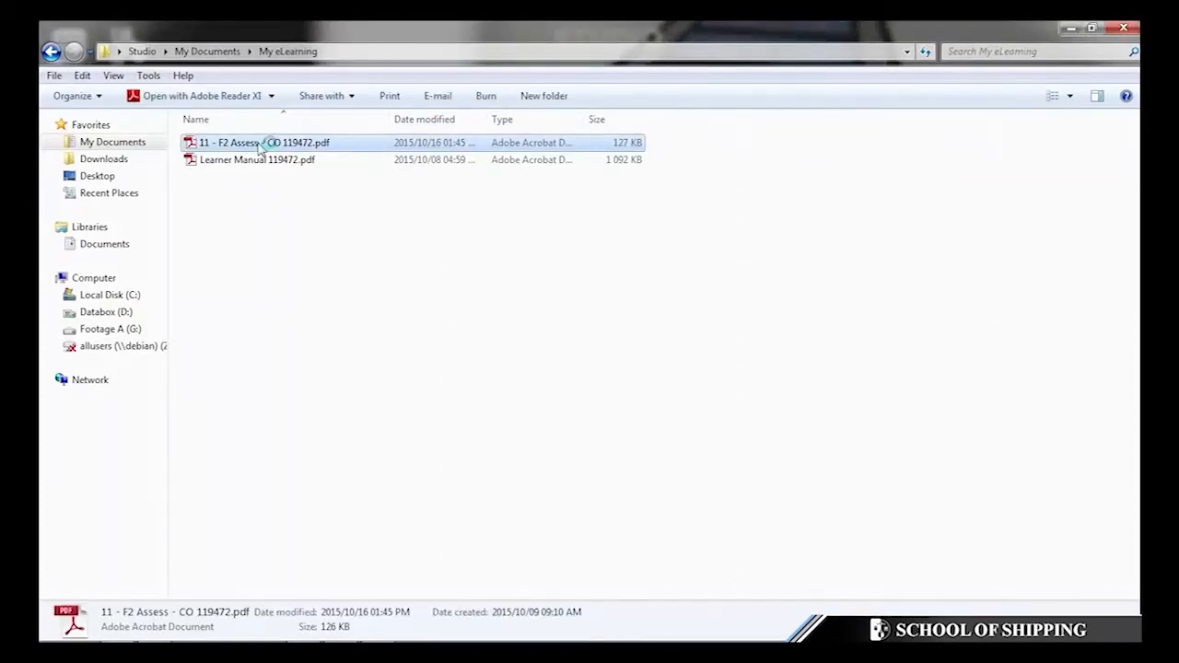
double_click(261, 145)
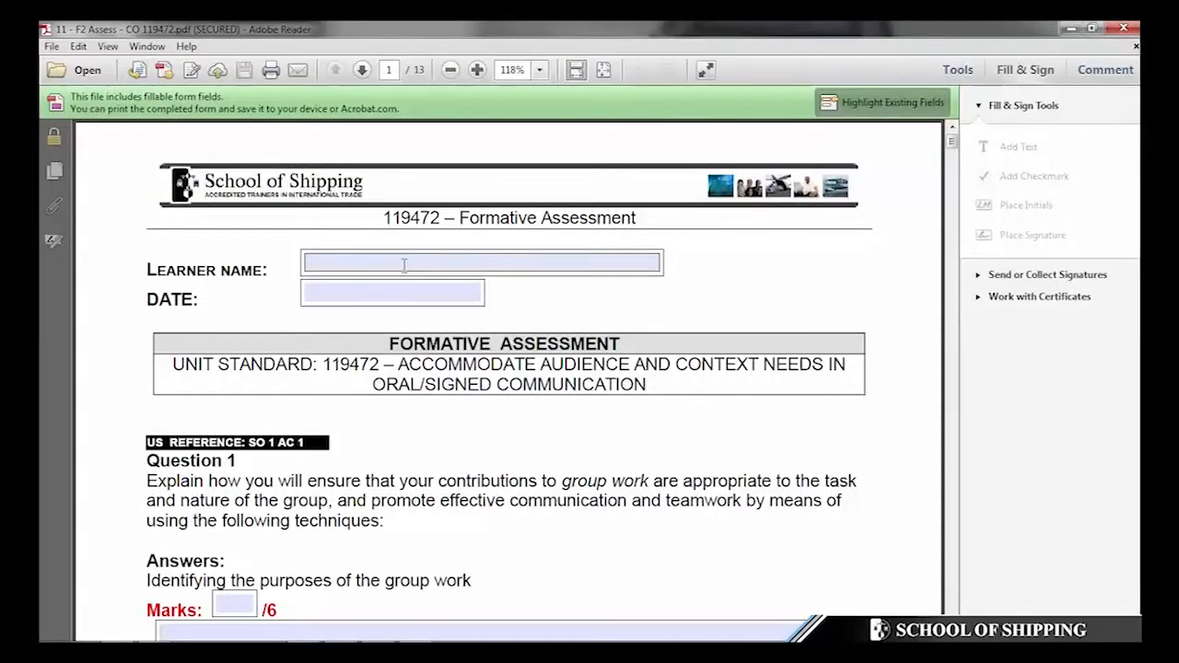
- Enter the learner's name and the date 11 December 2015 on the form's first page
click(403, 265)
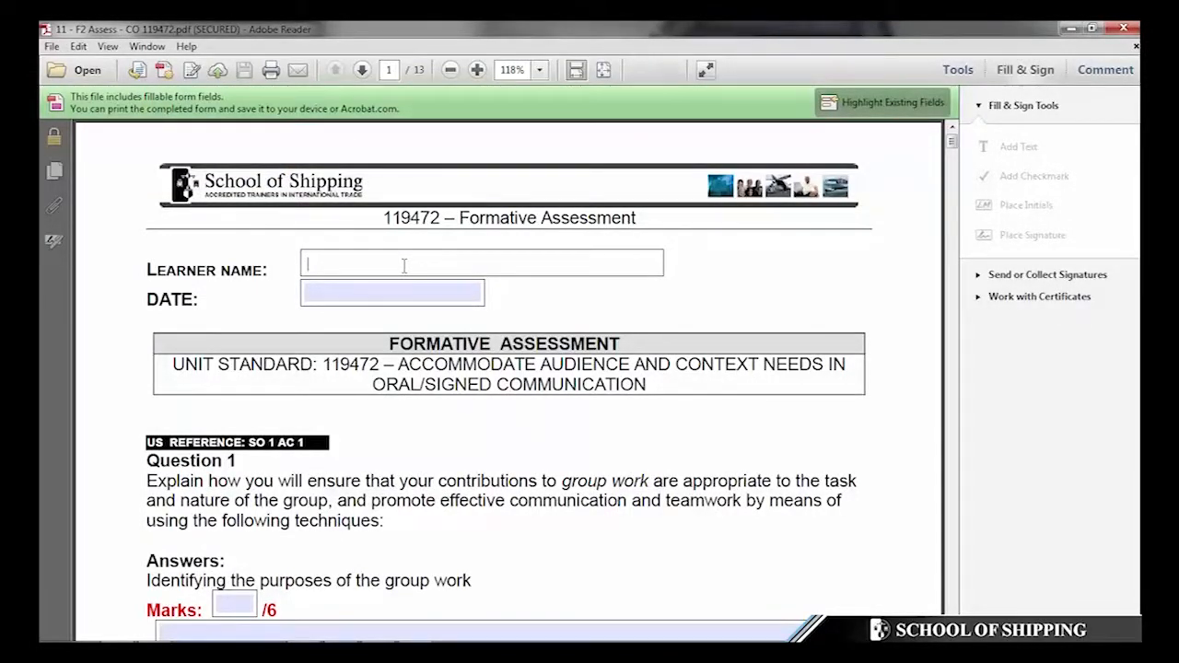
text(John Doe)
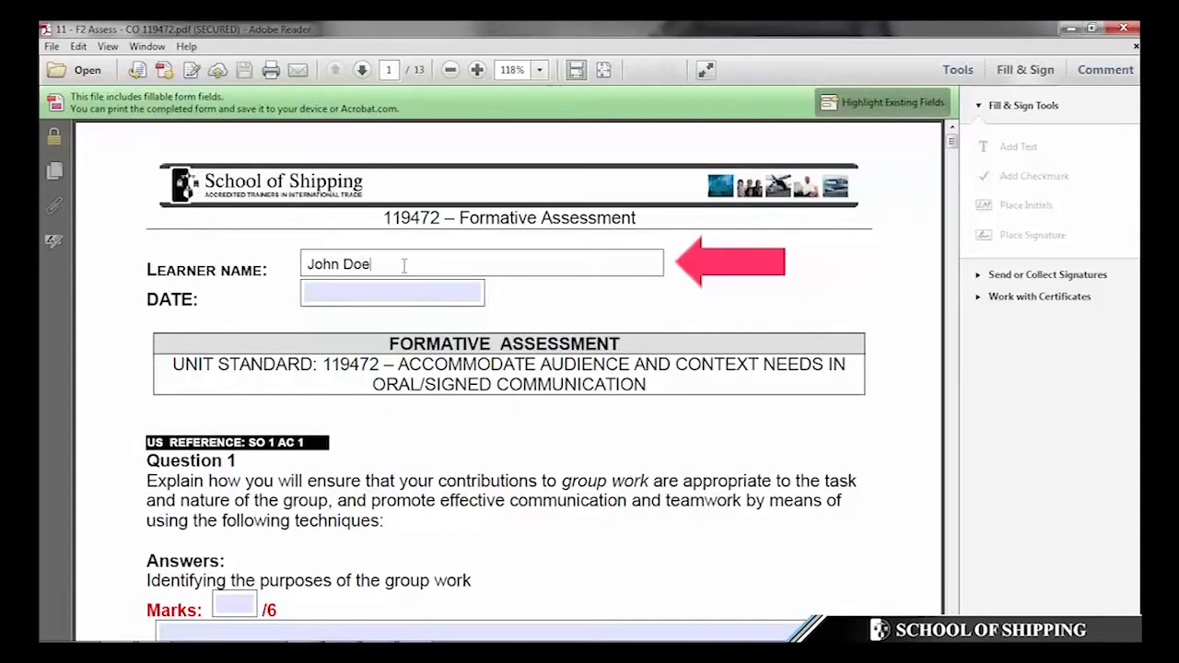
key(Tab)
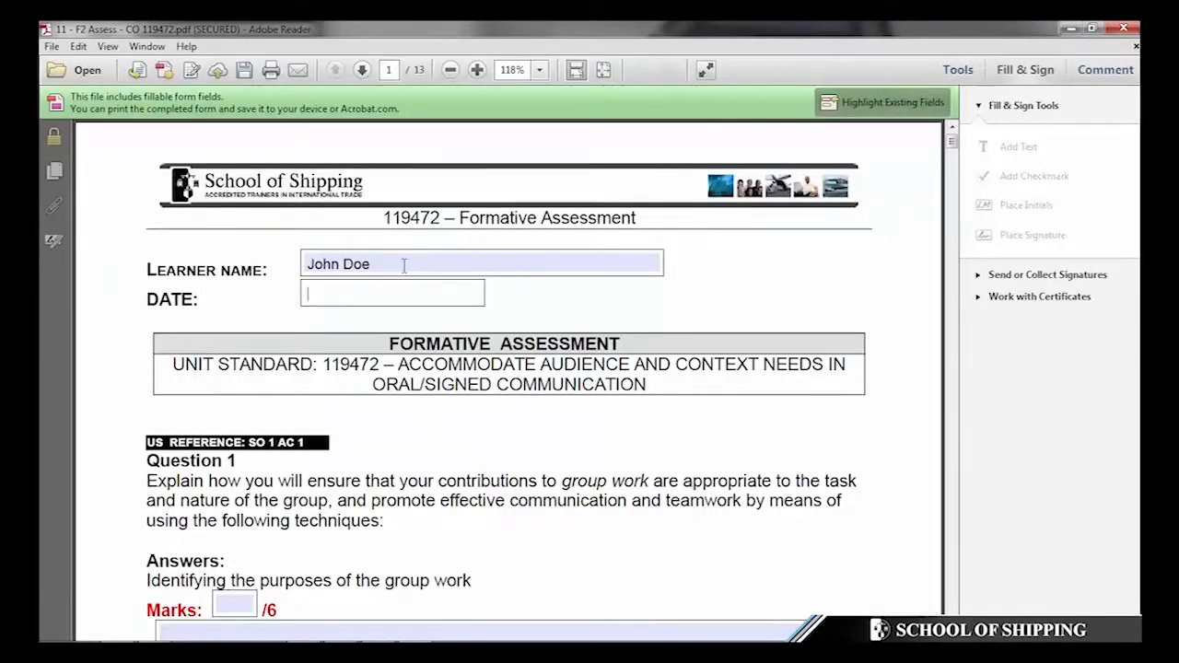
text(11 December 2015)
- Correct the learner name field by erasing and retyping the learner's name
click(434, 267)
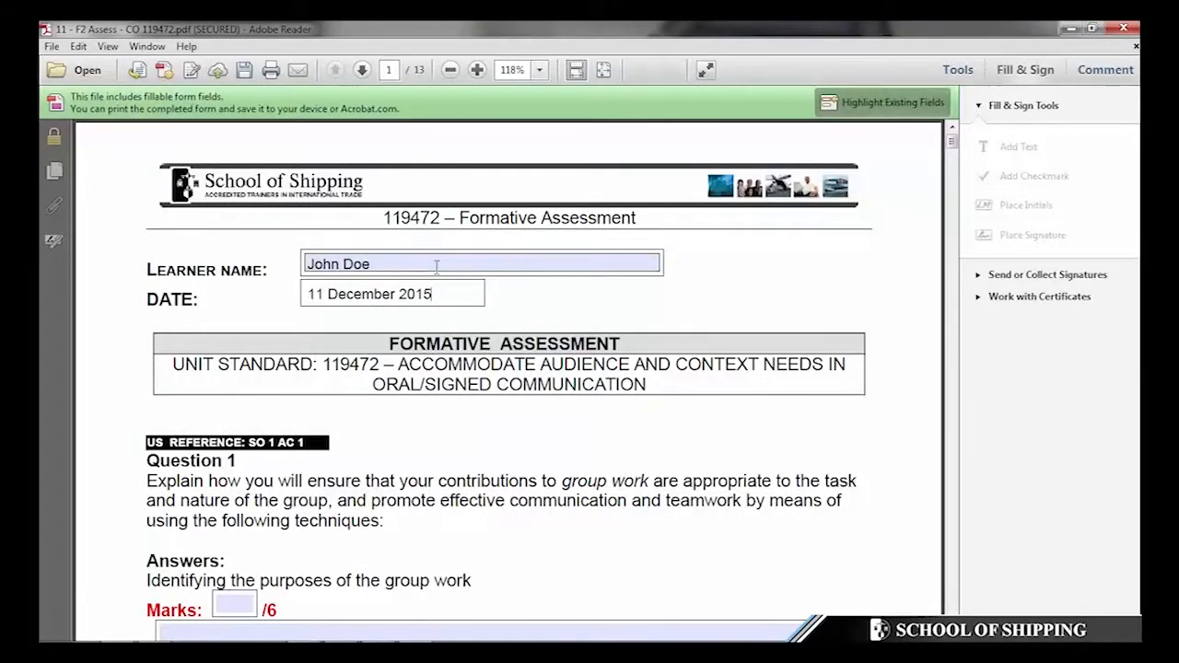
click(485, 264)
click(486, 264)
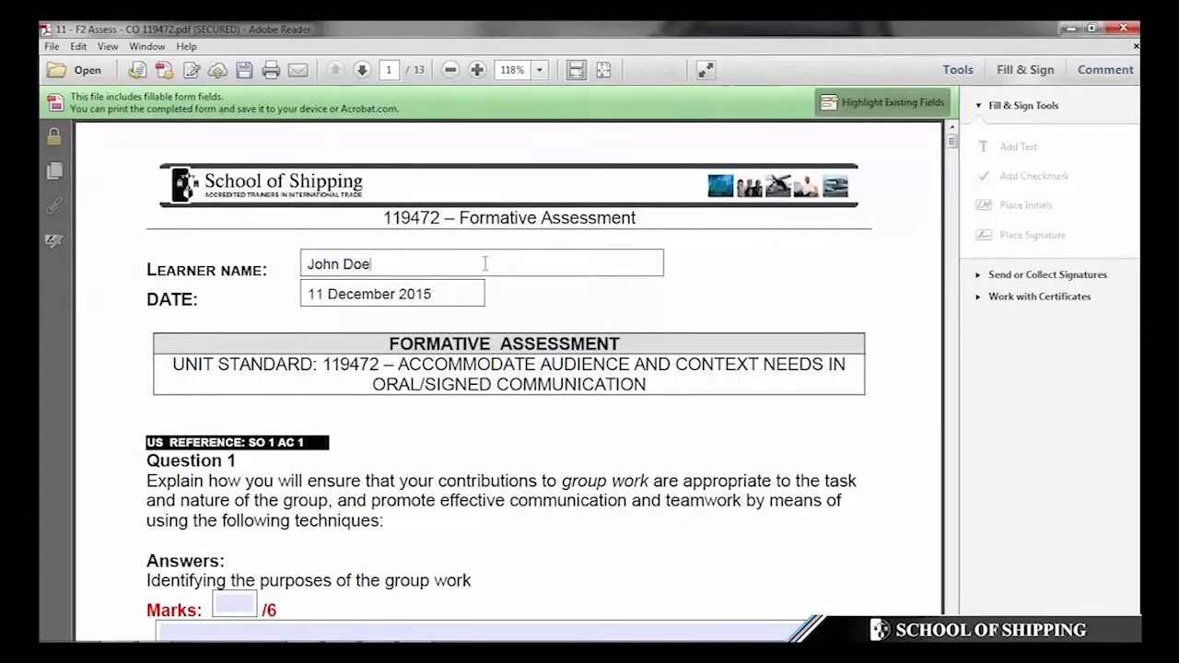
key(Tab)
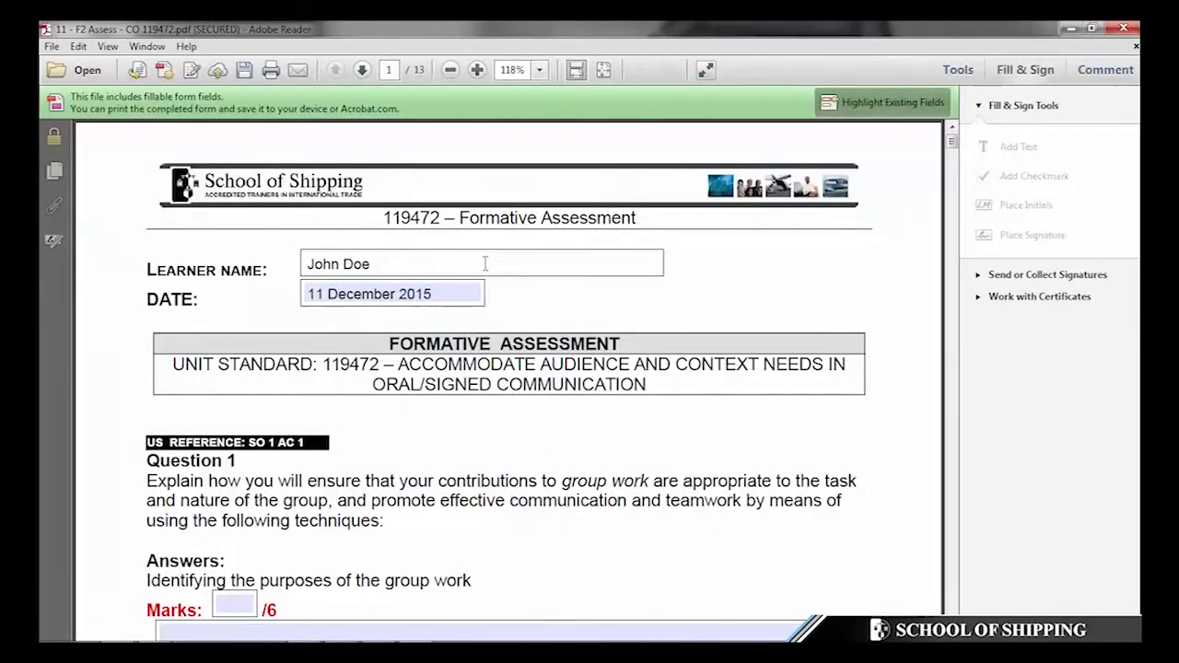
key(Right)
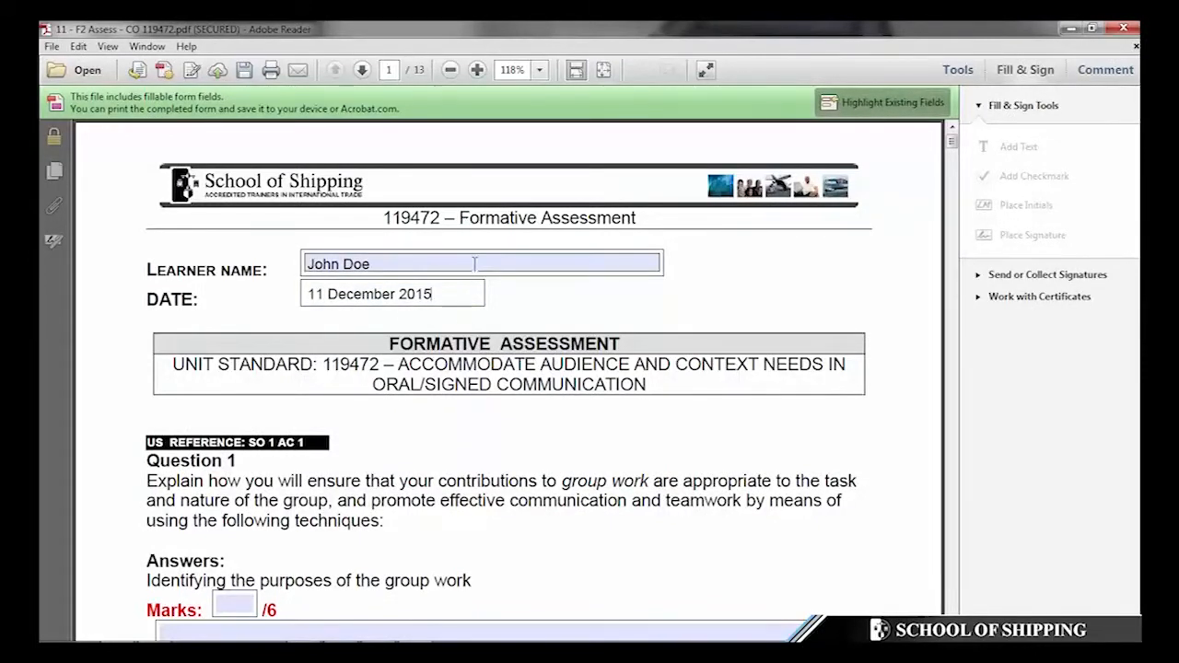
key(ctrl+a)
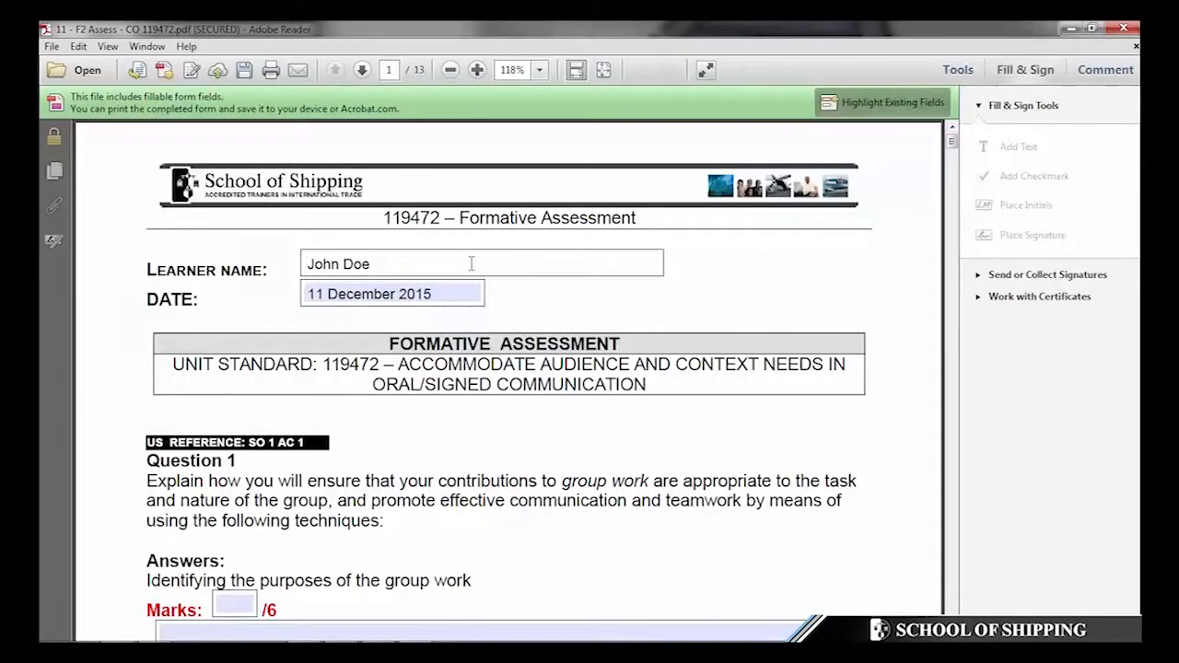
key(BackSpace)
key(BackSpace)
key(BackSpace)
key(BackSpace)
key(BackSpace)
key(BackSpace)
key(BackSpace)
key(BackSpace)
text(Joie)
key(BackSpace)
key(BackSpace)
text(e Blo)
scroll(682, 292, down, 5)
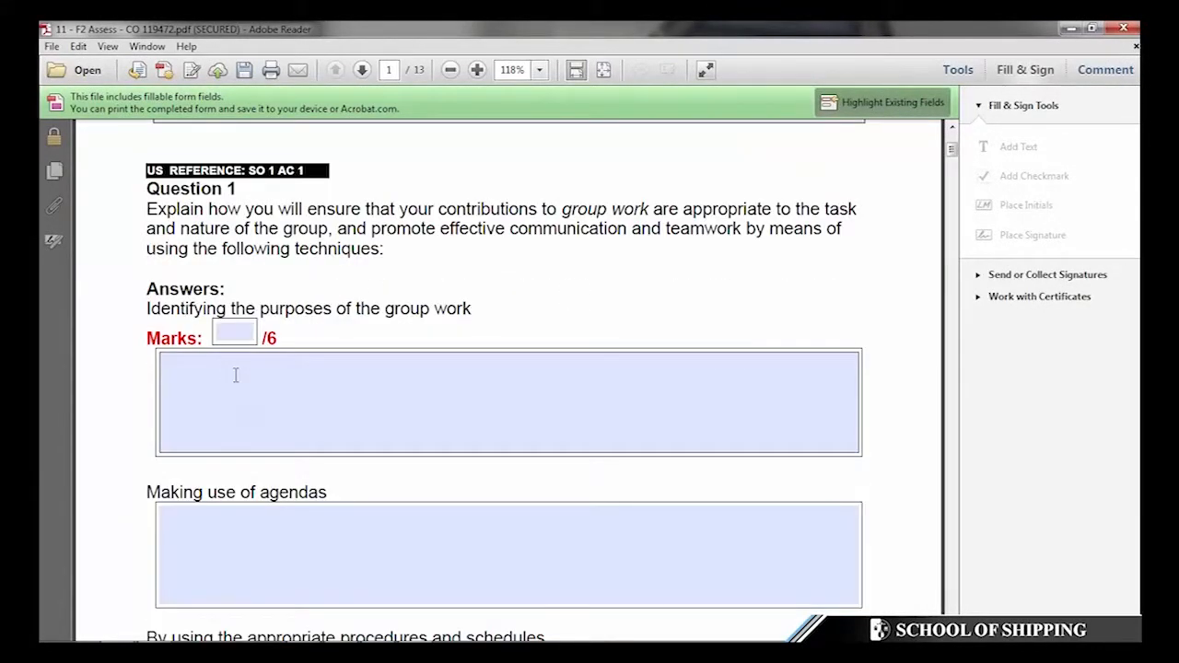
- Fill the first three Question 1 boxes with 'Type your answer', 'And here' and 'And so on.'
click(234, 377)
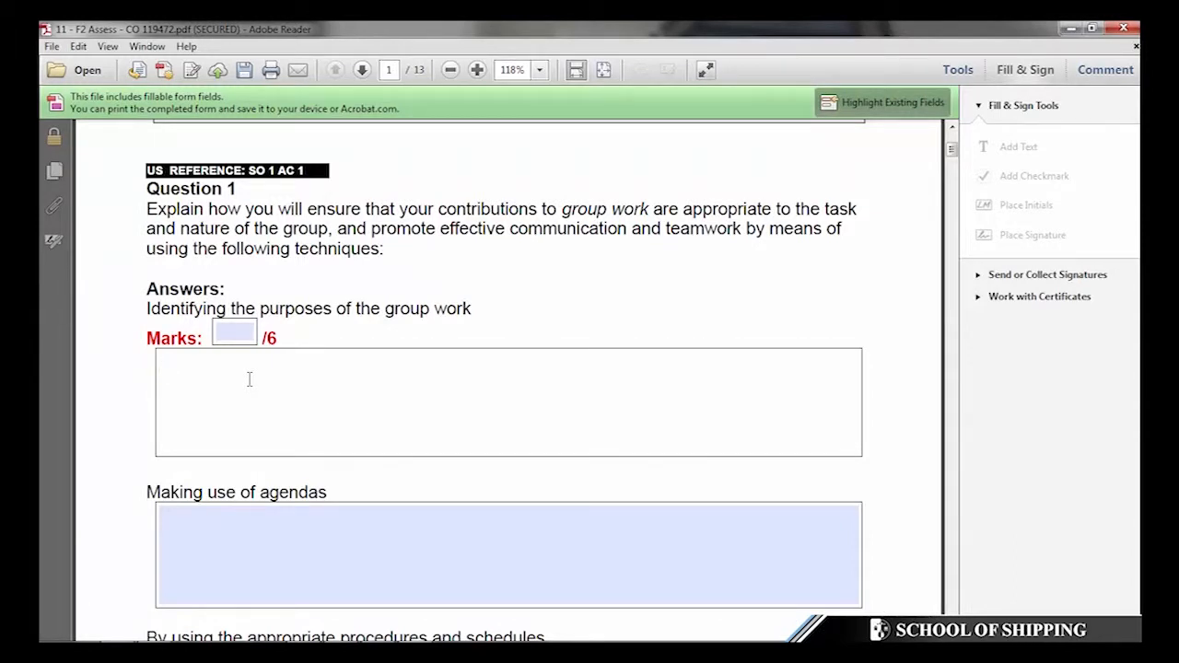
text(Type your answer.)
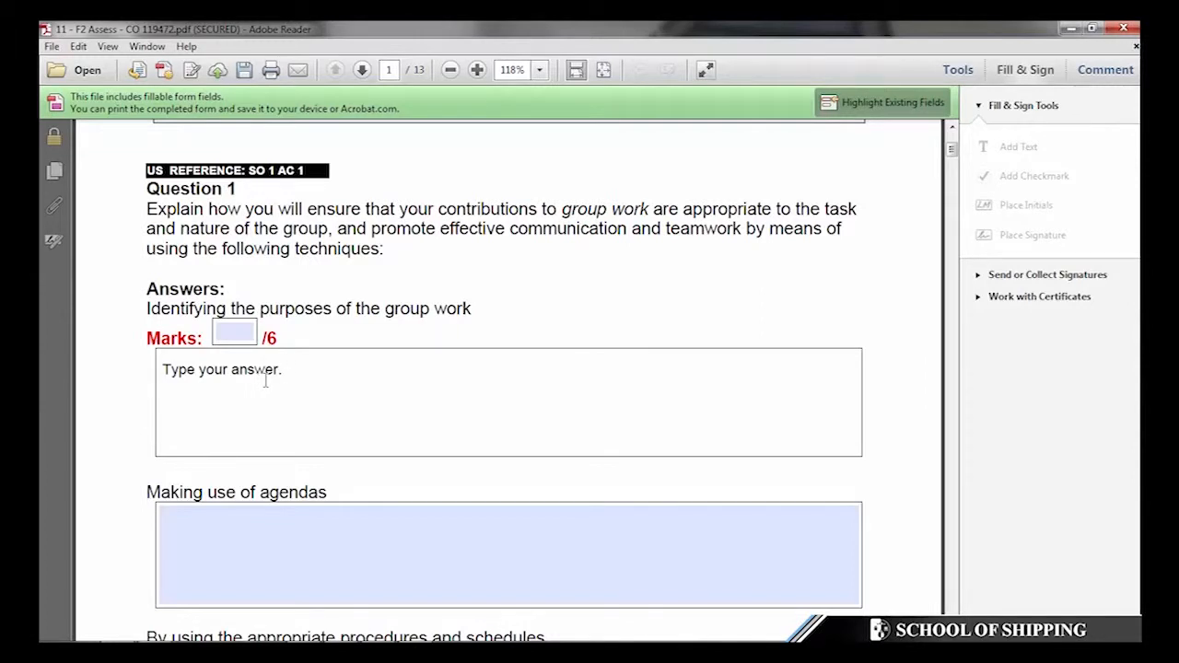
scroll(265, 377, down, 1)
click(246, 457)
text(And here)
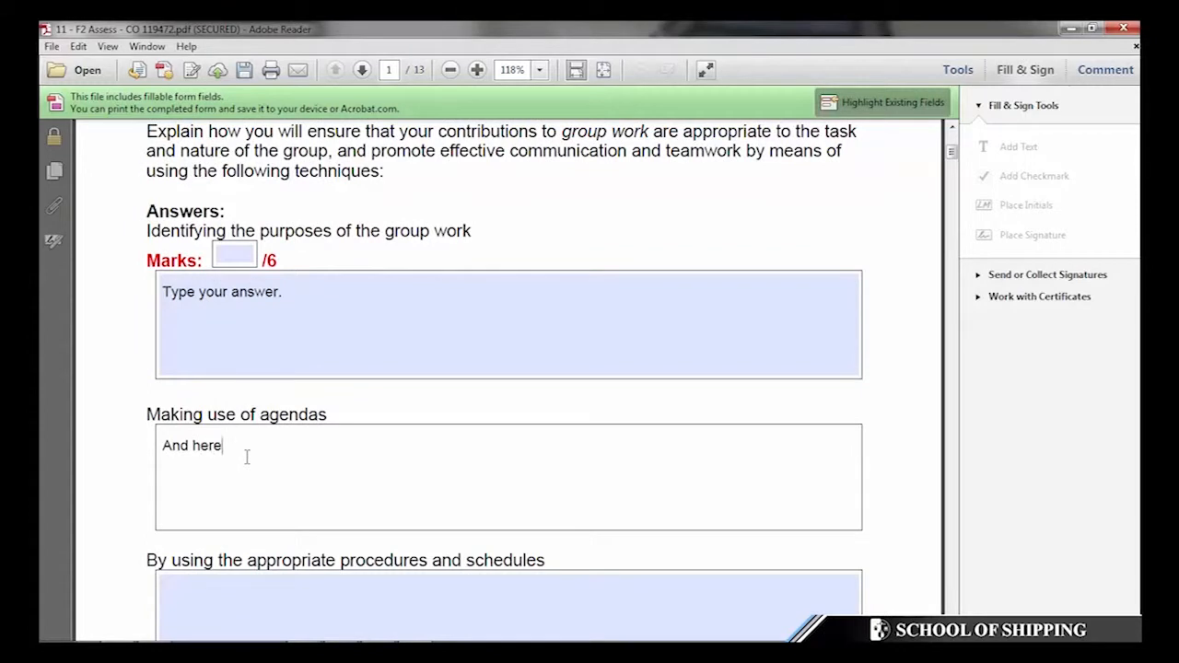
scroll(328, 434, down, 1)
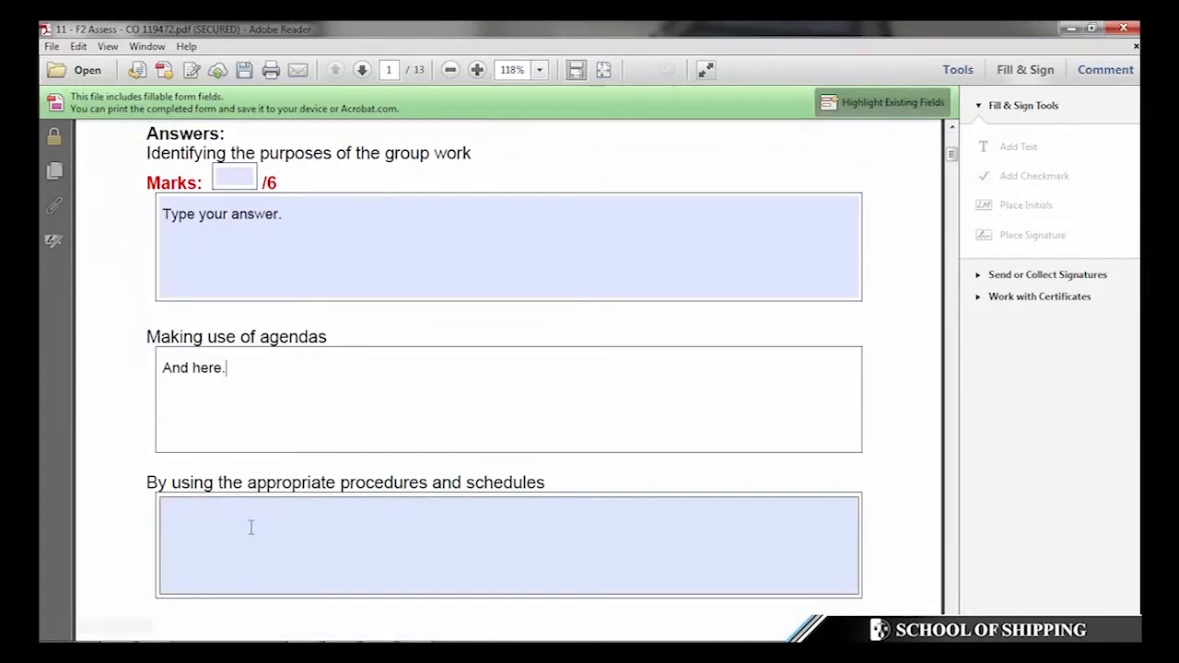
click(249, 527)
text(And so on)
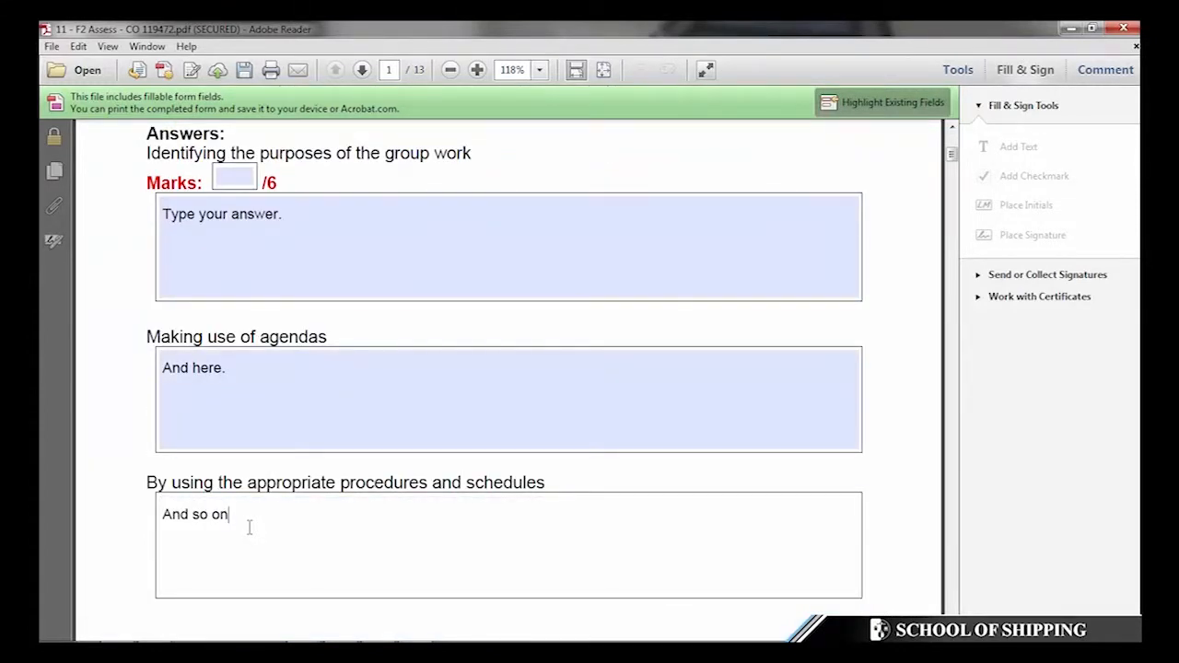
text(.)
scroll(391, 411, down, 9)
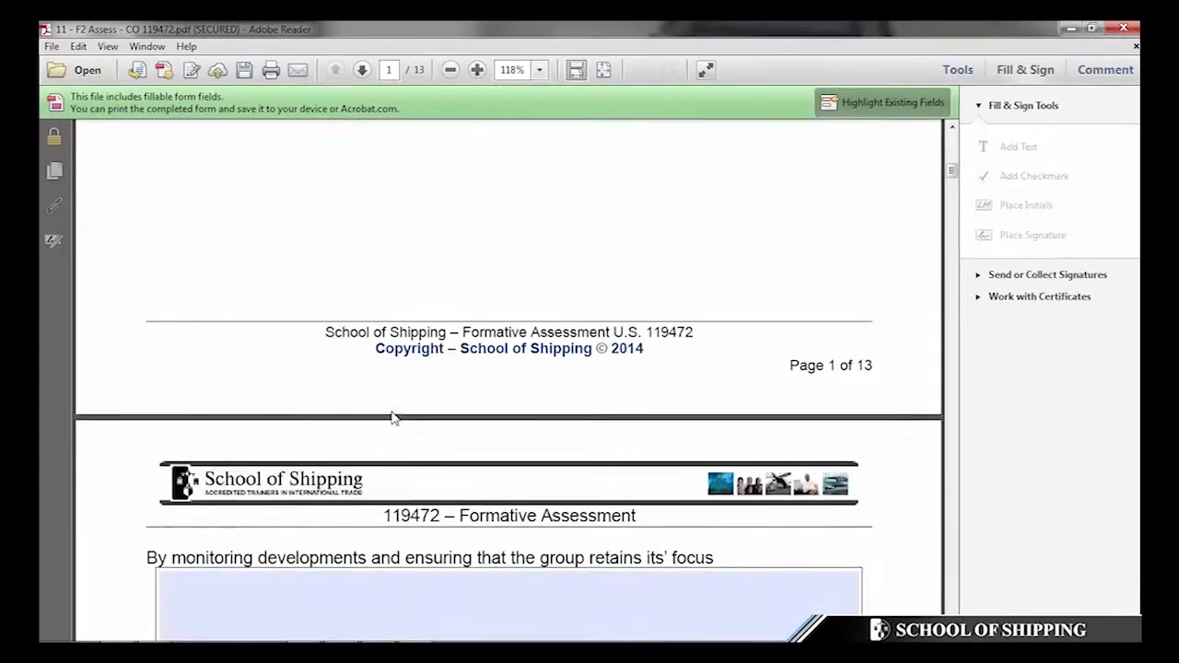
scroll(391, 411, down, 9)
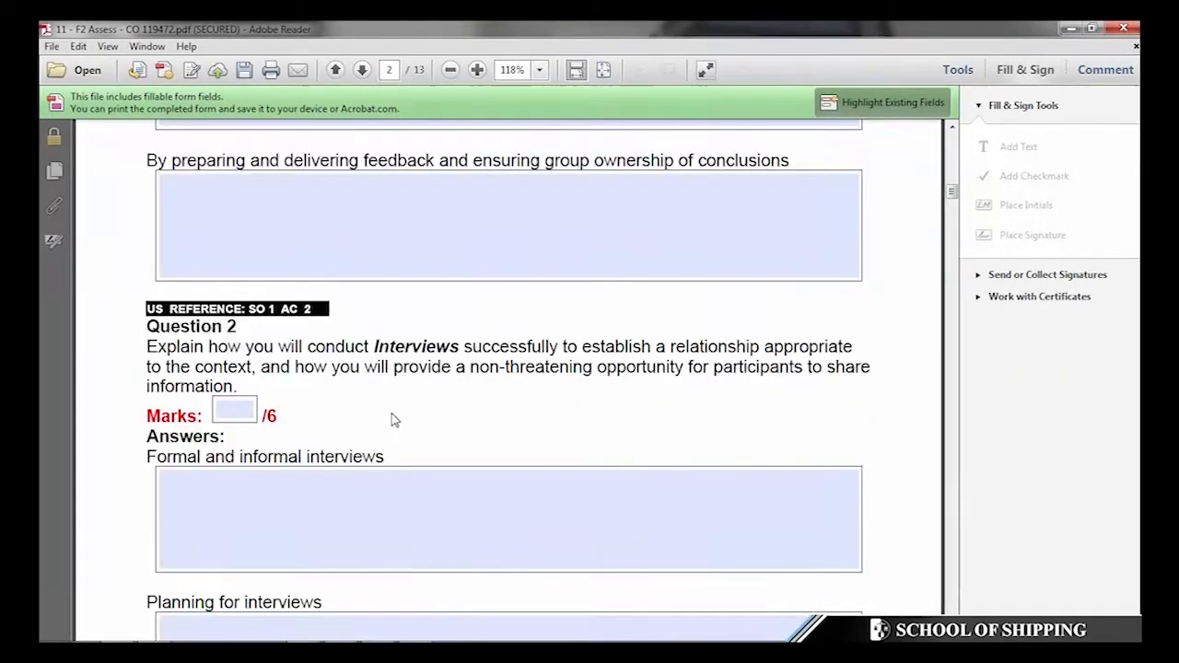
scroll(390, 411, down, 6)
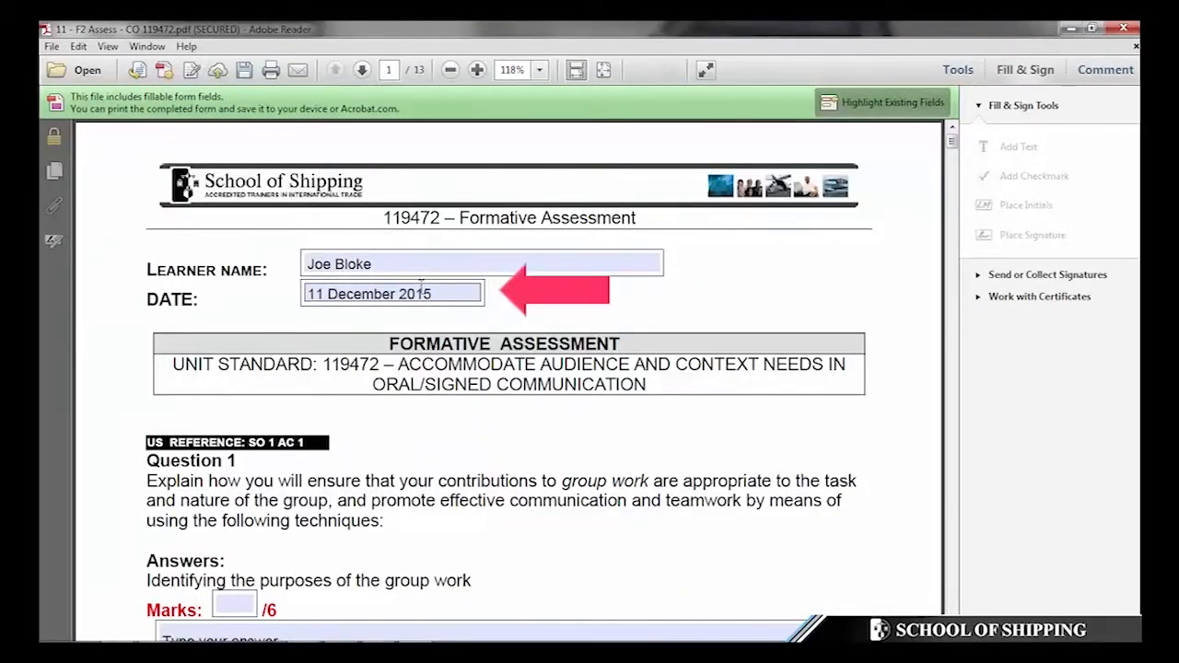
- Save the filled form over 11 - F2 Assess - CO 119472.pdf, then close and reopen it
click(50, 47)
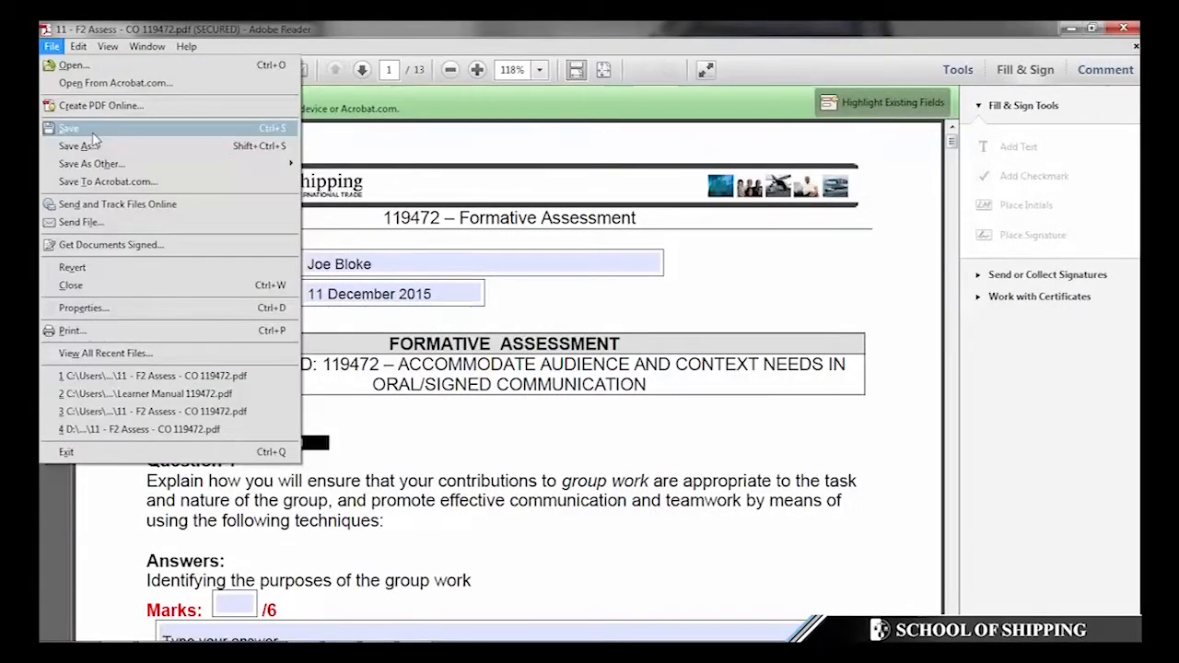
click(74, 128)
key(Return)
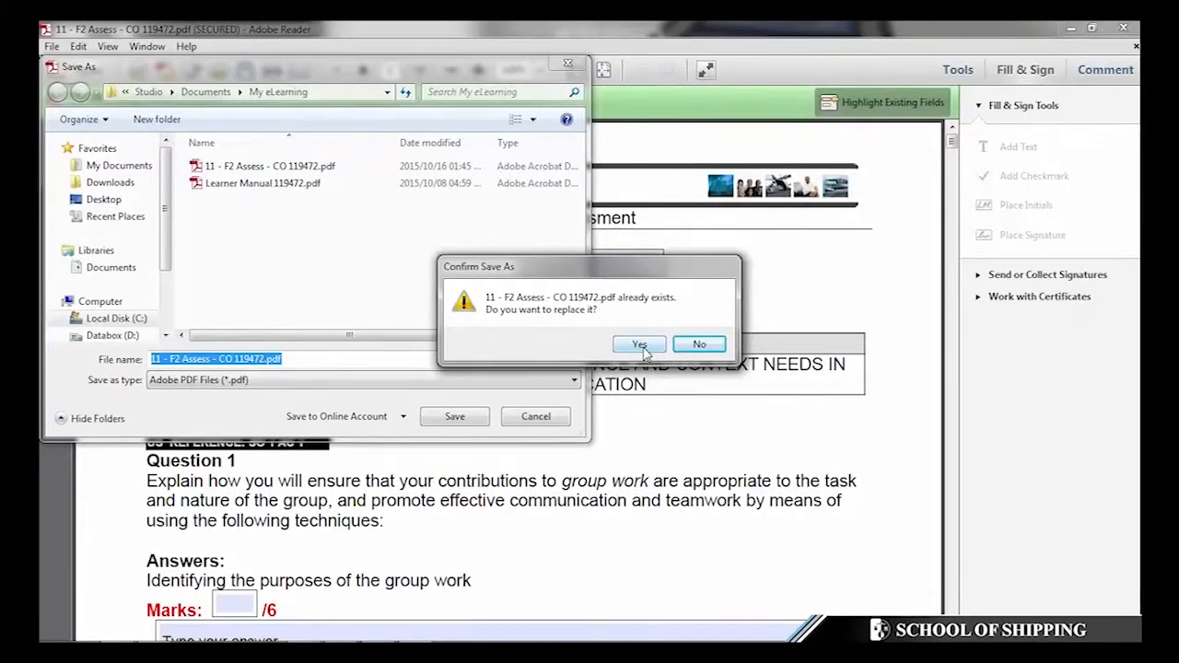
click(642, 352)
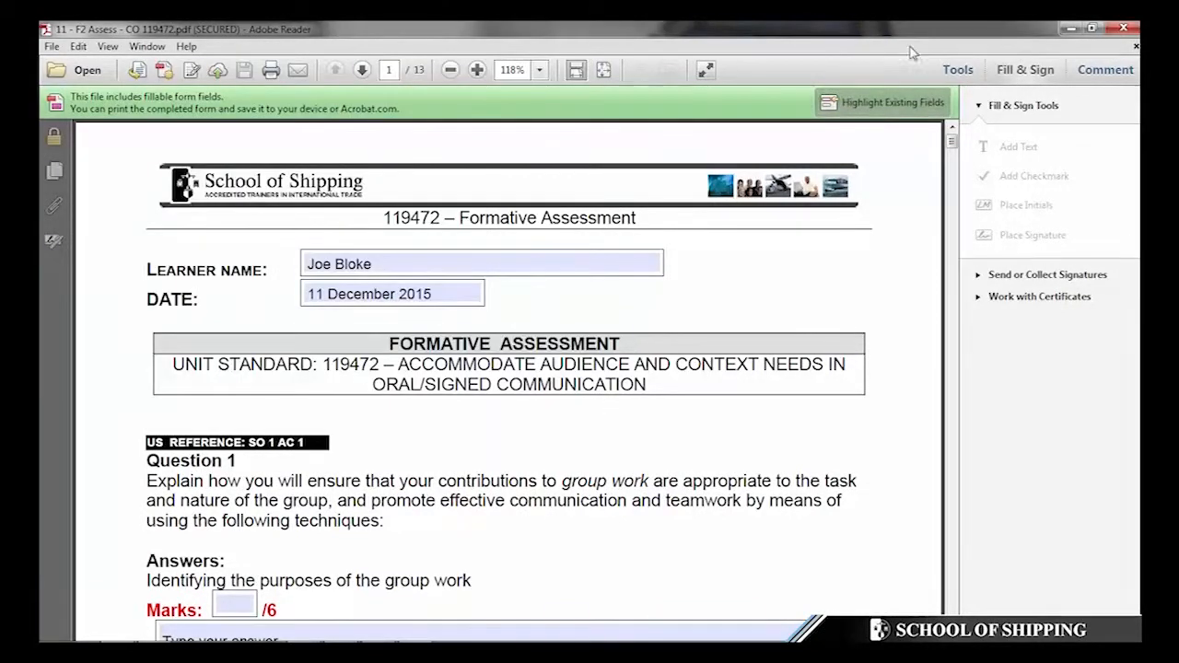
click(1123, 30)
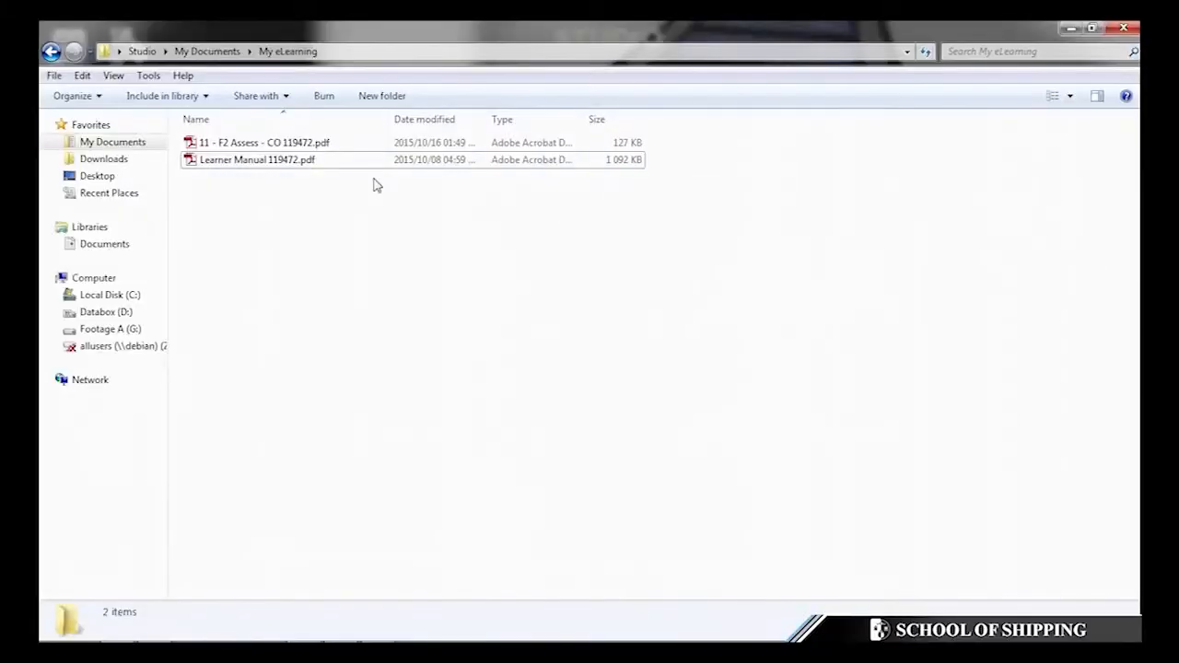
click(258, 148)
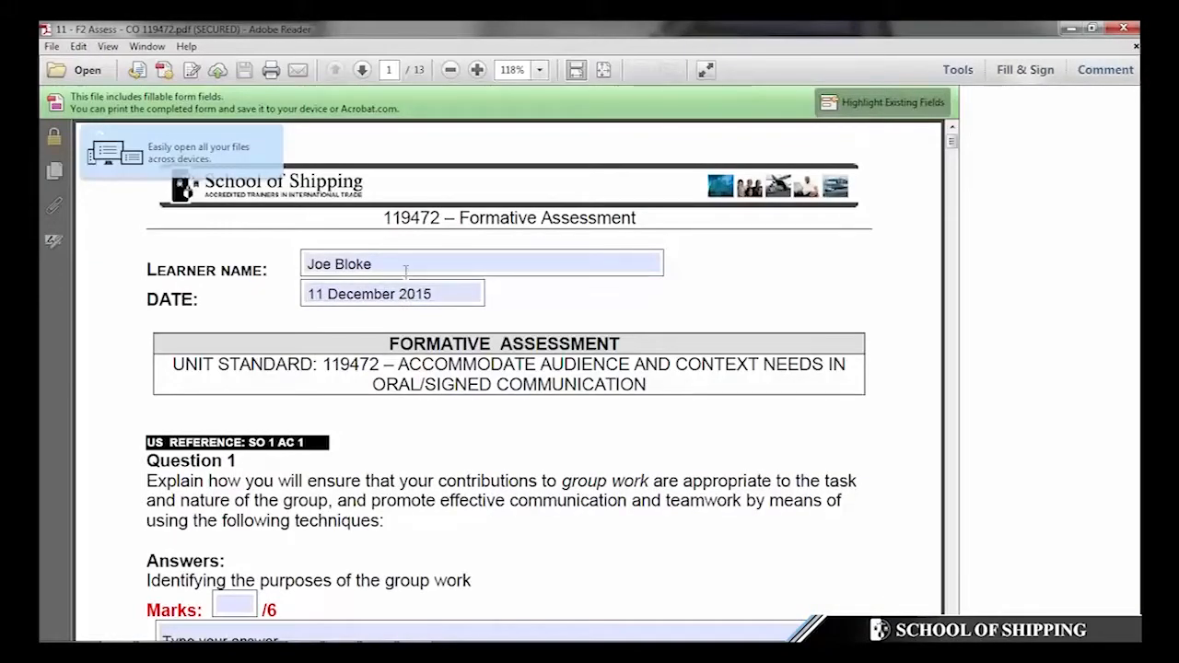
- Answer the page-2 monitoring-developments question with 'Now I can resume here.'
scroll(406, 290, down, 3)
scroll(408, 322, down, 3)
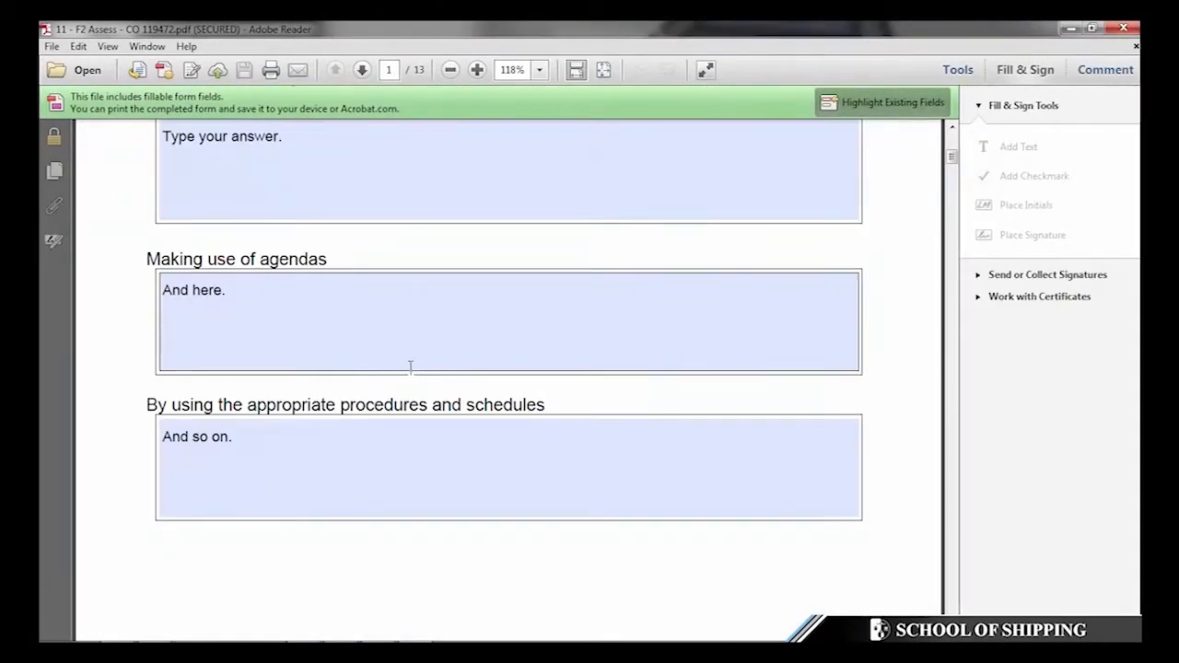
scroll(242, 337, down, 5)
click(242, 337)
text(Now I can)
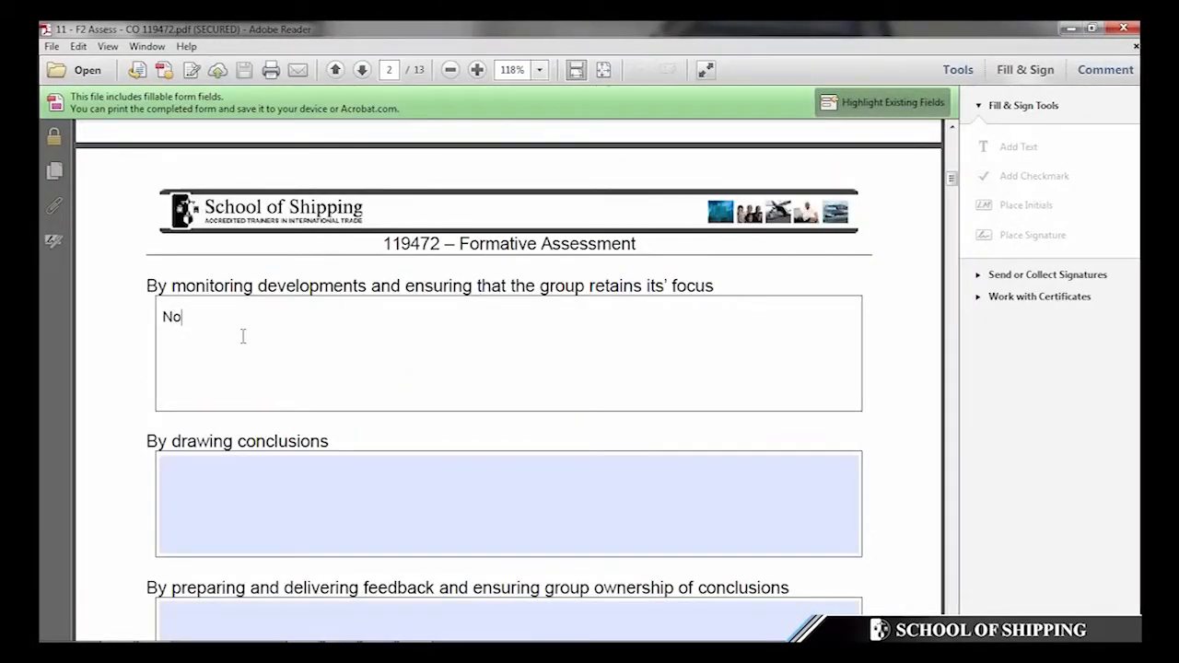
text( resume here.)
scroll(242, 337, up, 10)
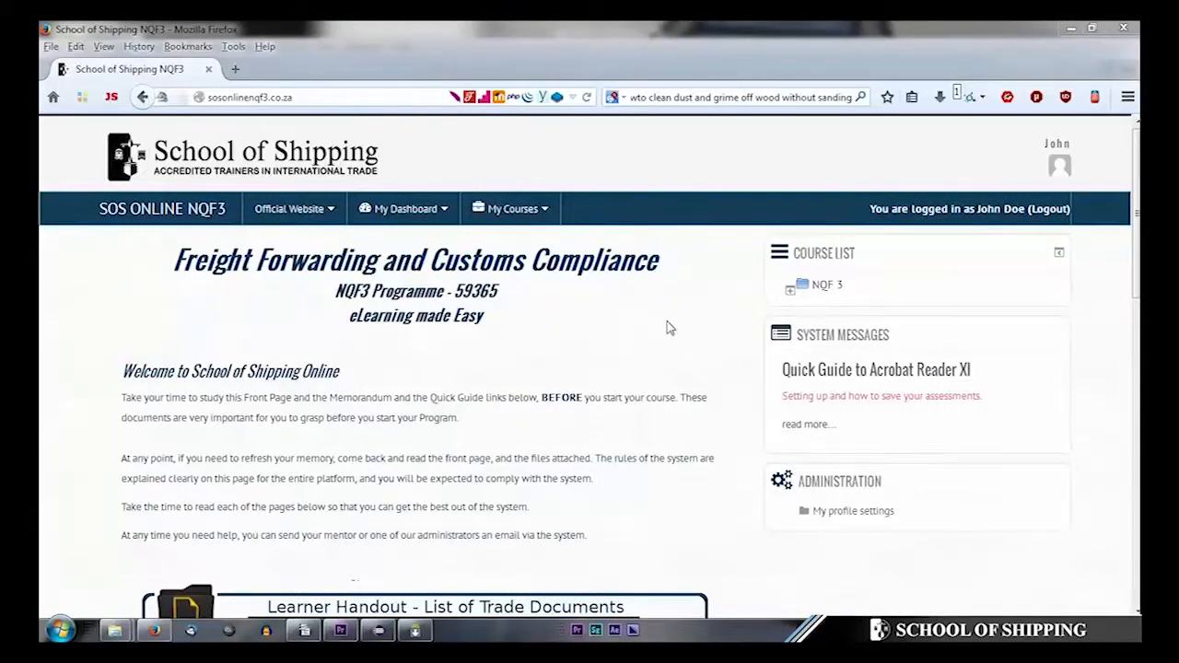
- Open the learner's profile from the top-bar name link and view its course profile and access dates
click(1007, 212)
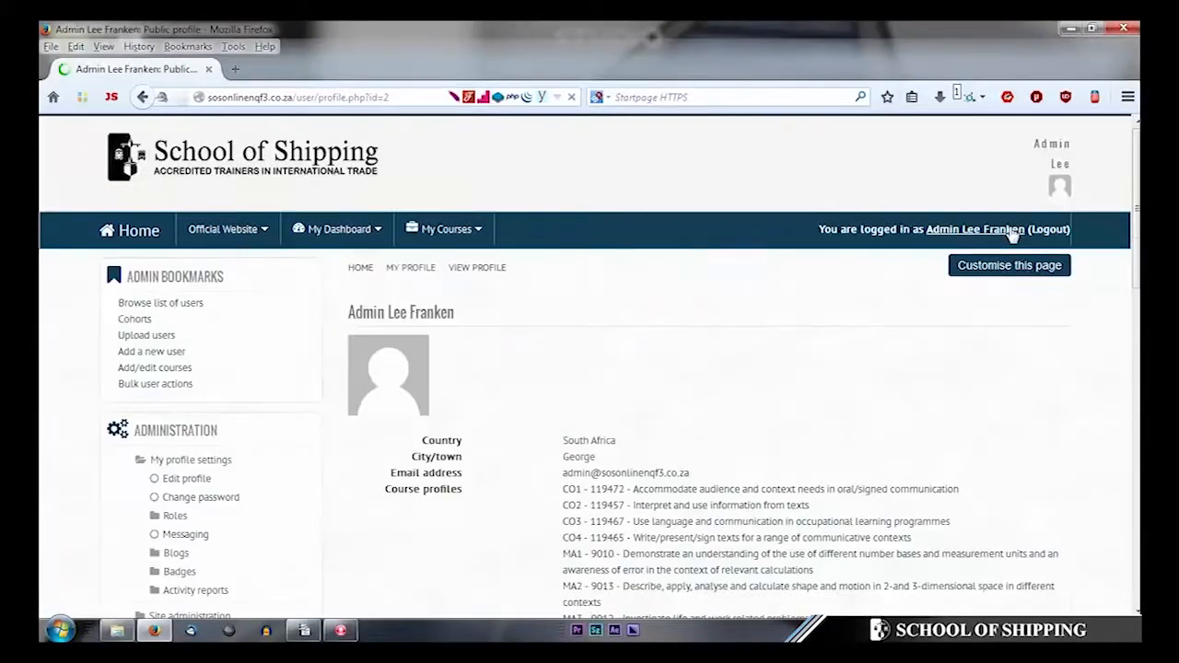
scroll(597, 471, down, 2)
scroll(597, 471, down, 8)
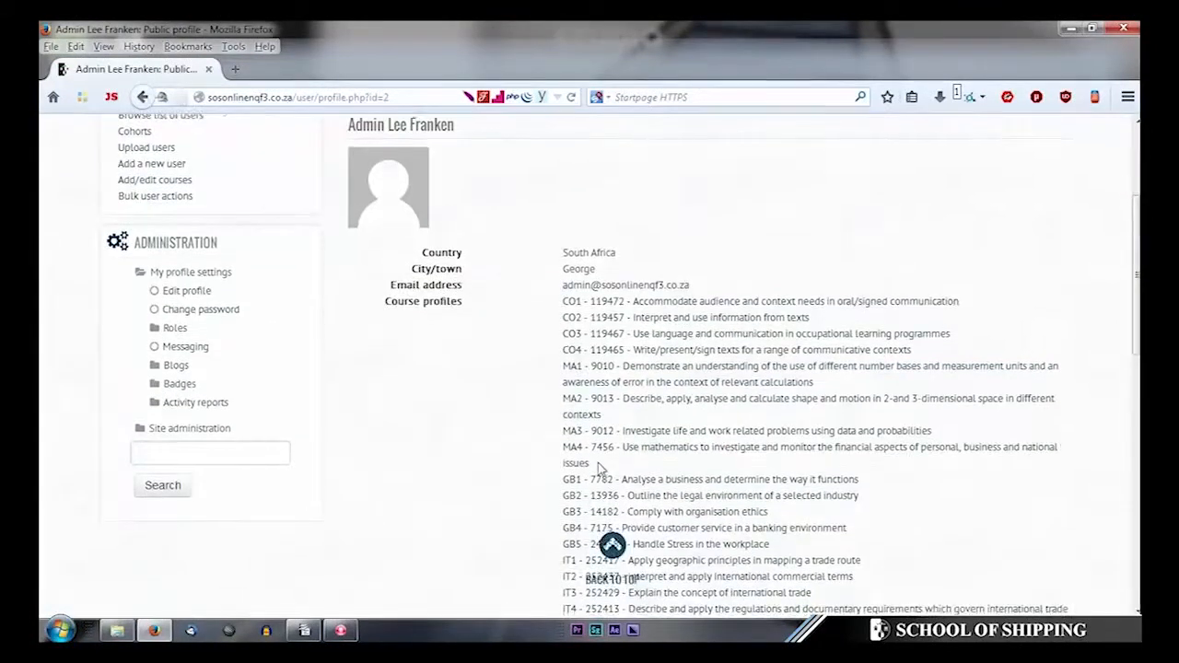
scroll(598, 470, down, 6)
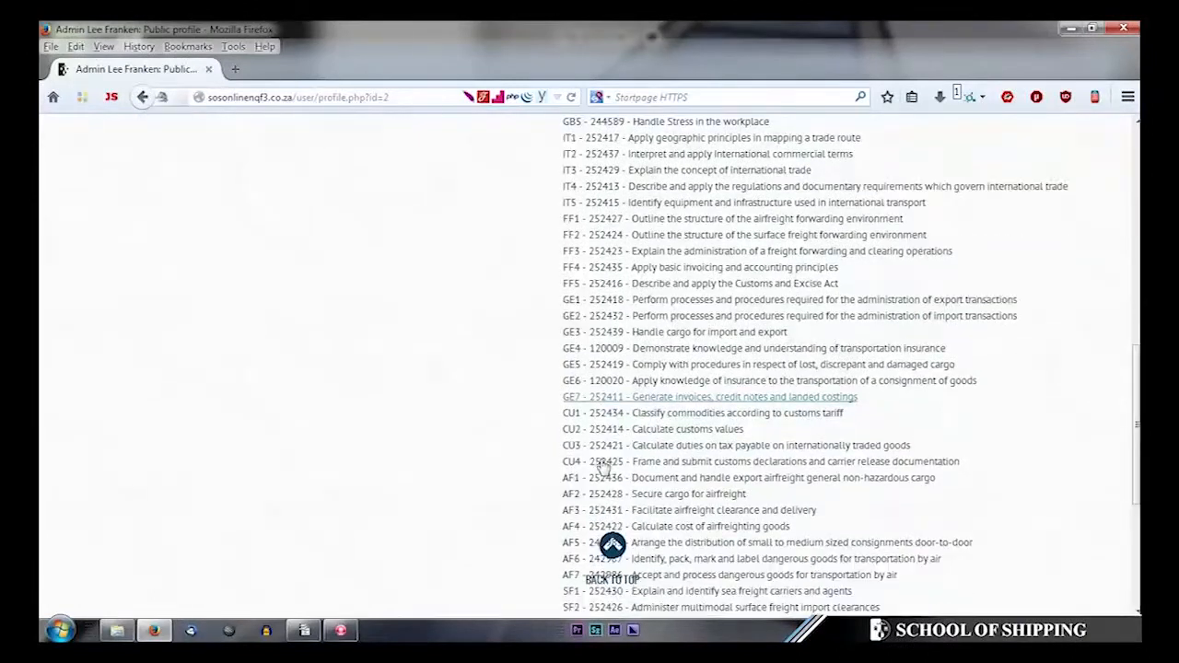
scroll(600, 467, down, 3)
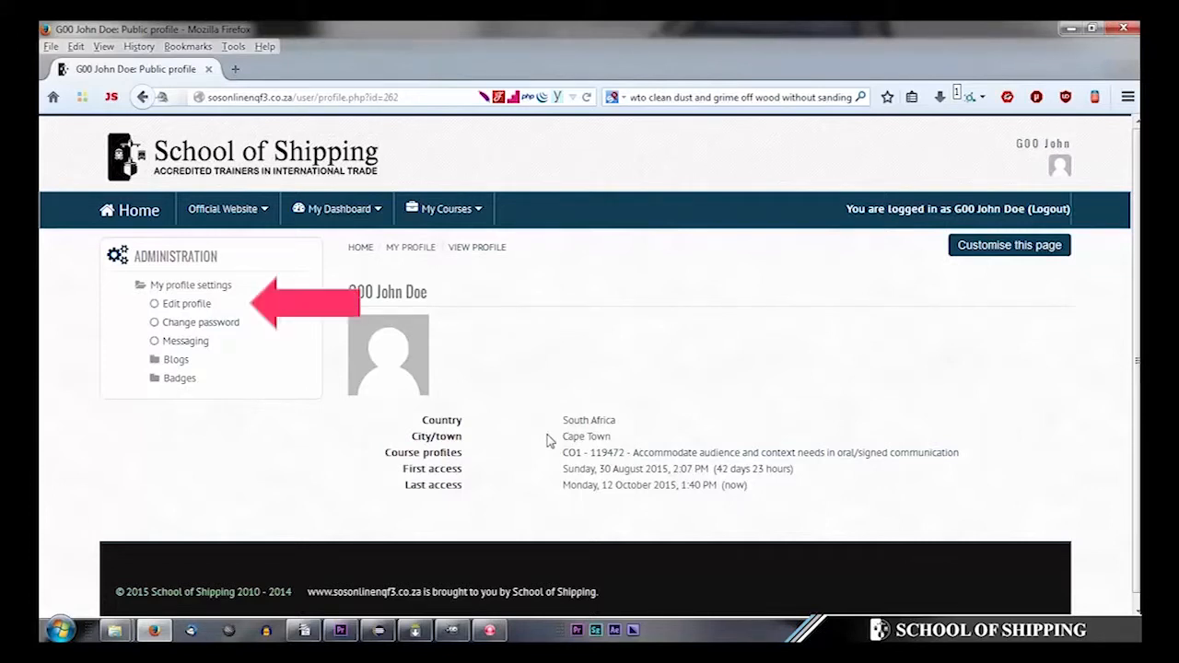
- Check the profile fields in the Edit profile form and save them with Update profile
click(186, 303)
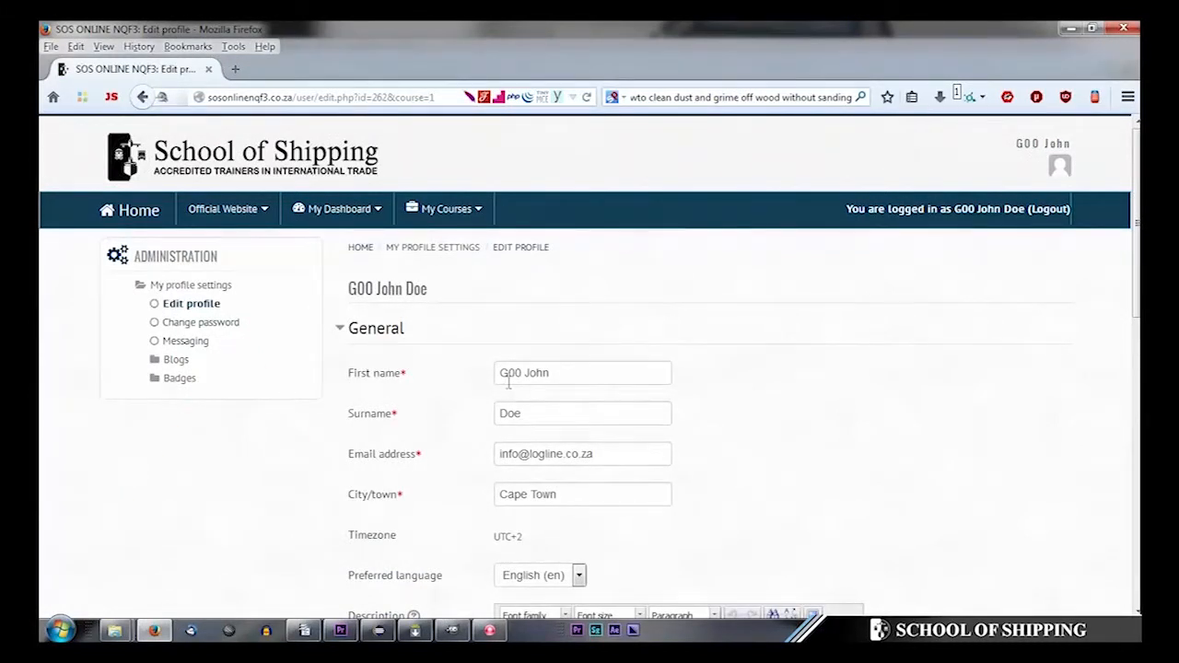
drag(500, 373, 522, 373)
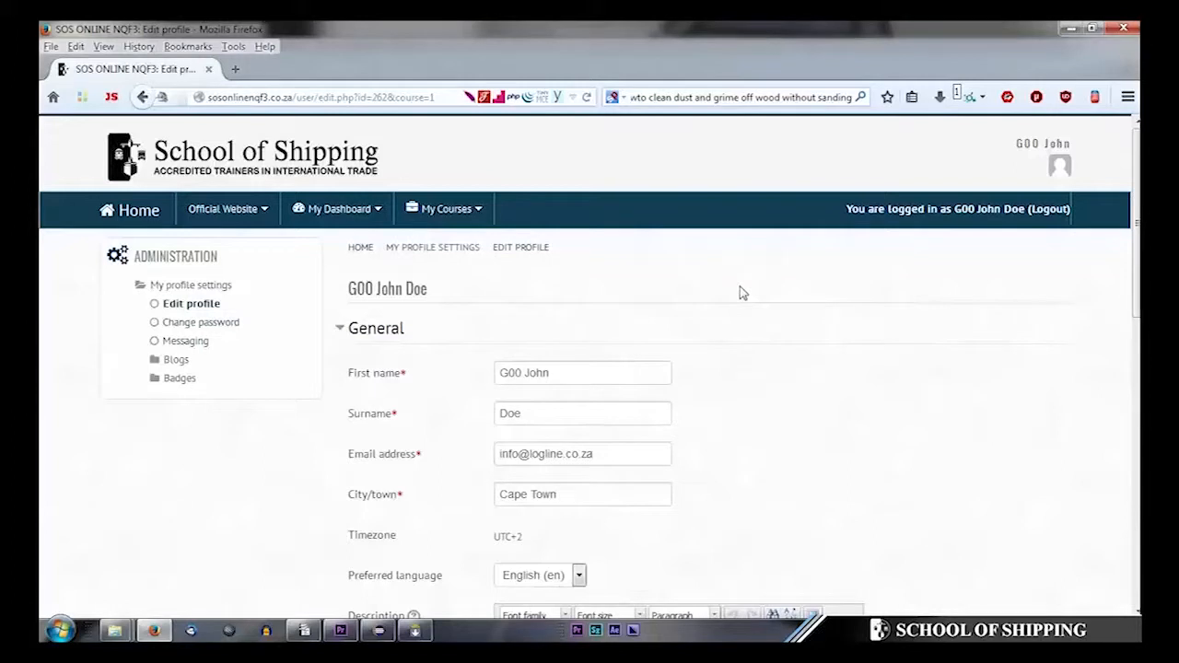
scroll(742, 310, down, 10)
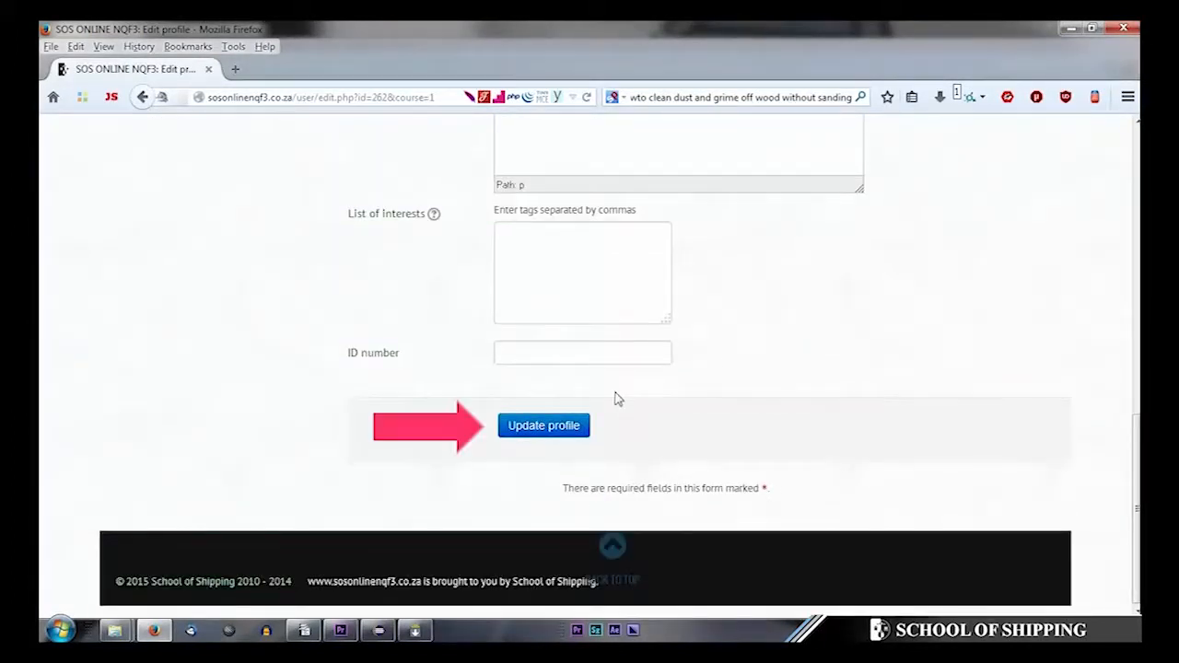
click(543, 426)
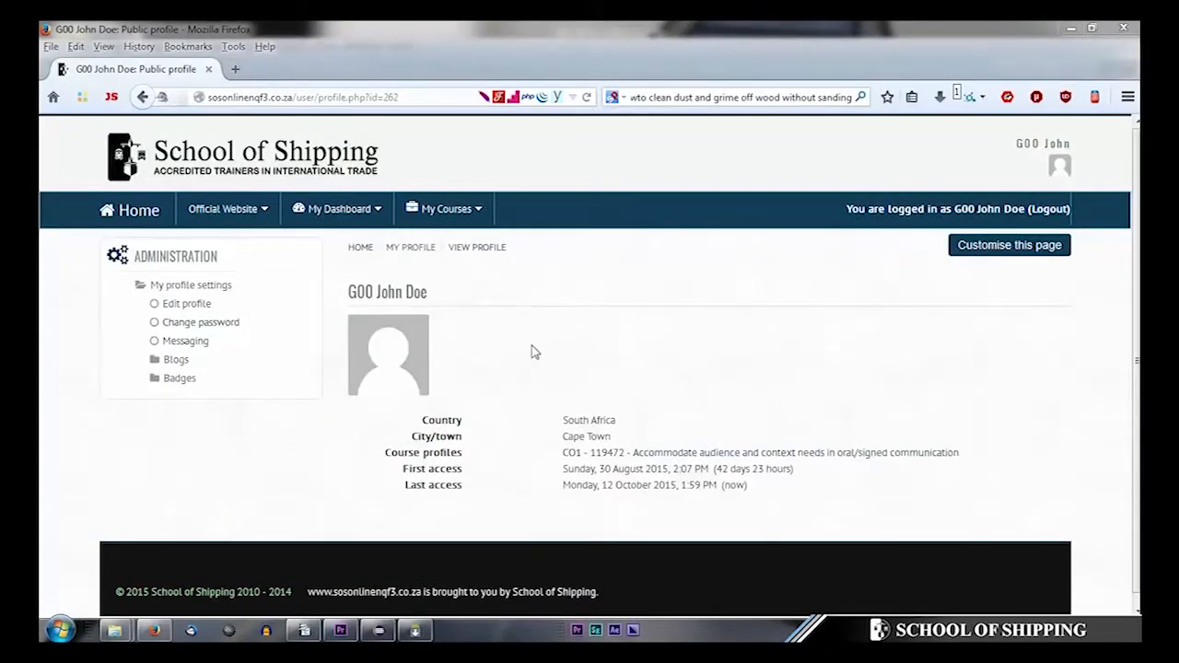
click(228, 329)
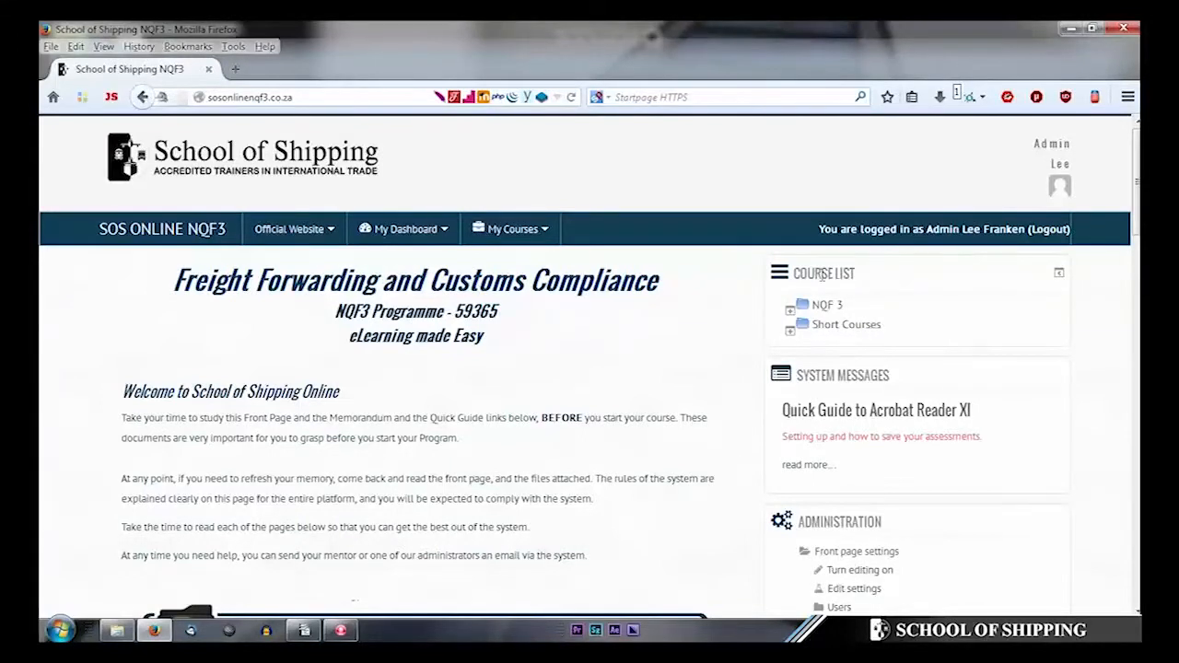
- Expand NQF 3 > Fundamentals > Communications in the Course List and open CO1 - 119472
scroll(822, 273, down, 2)
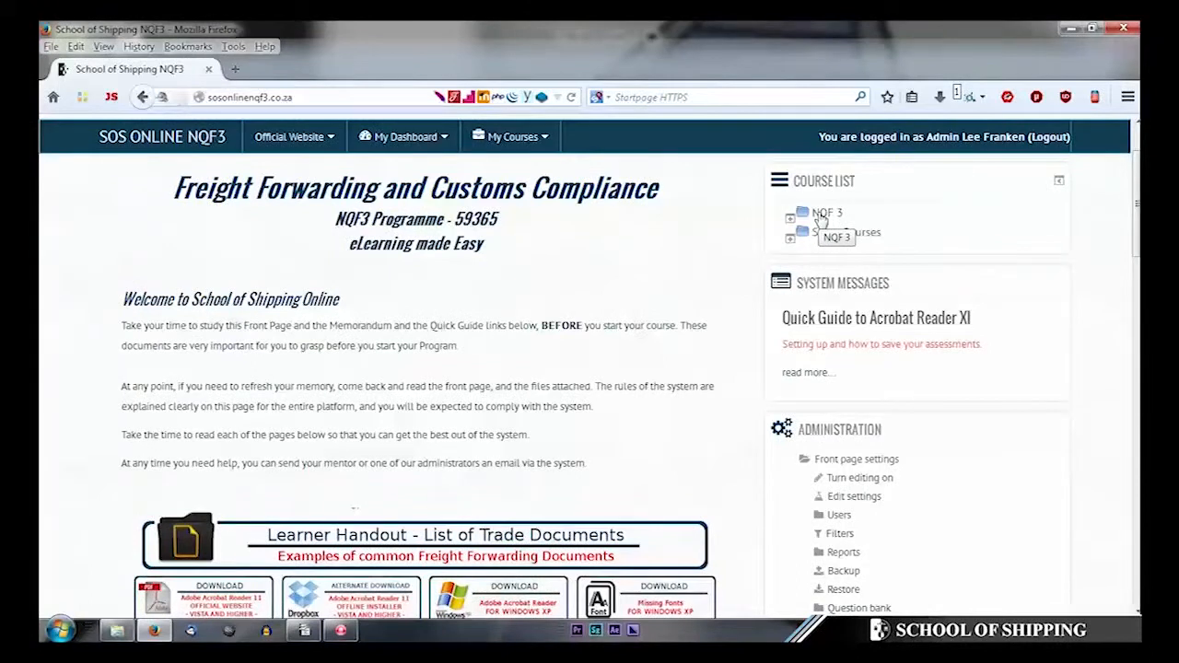
click(821, 219)
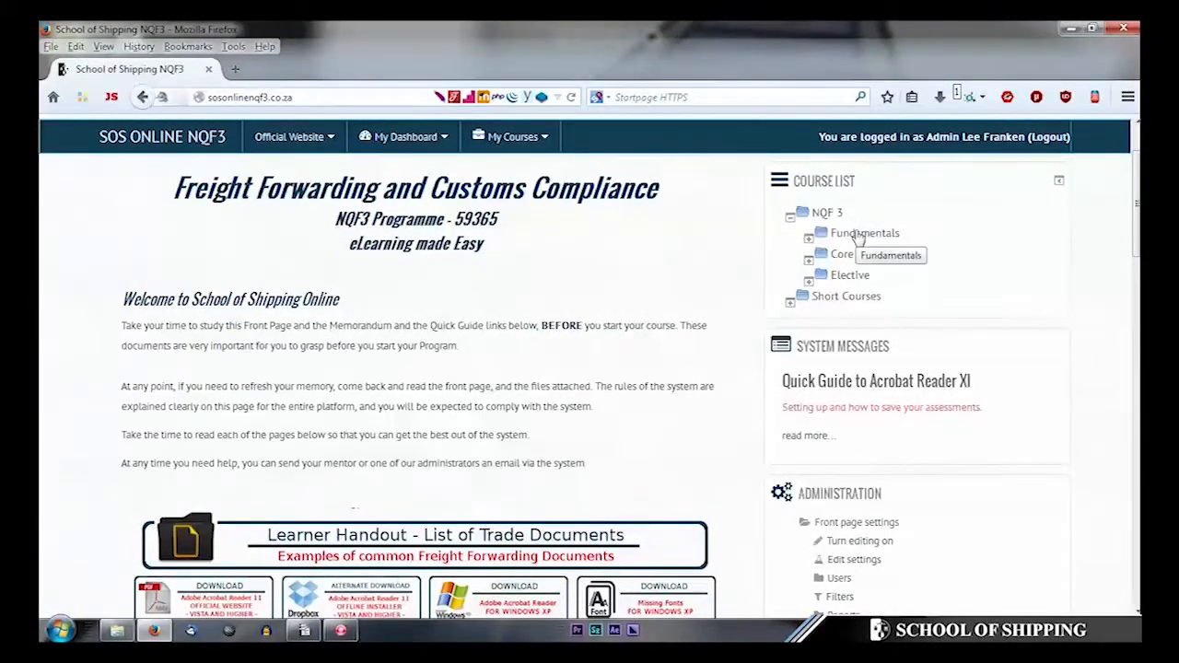
click(856, 234)
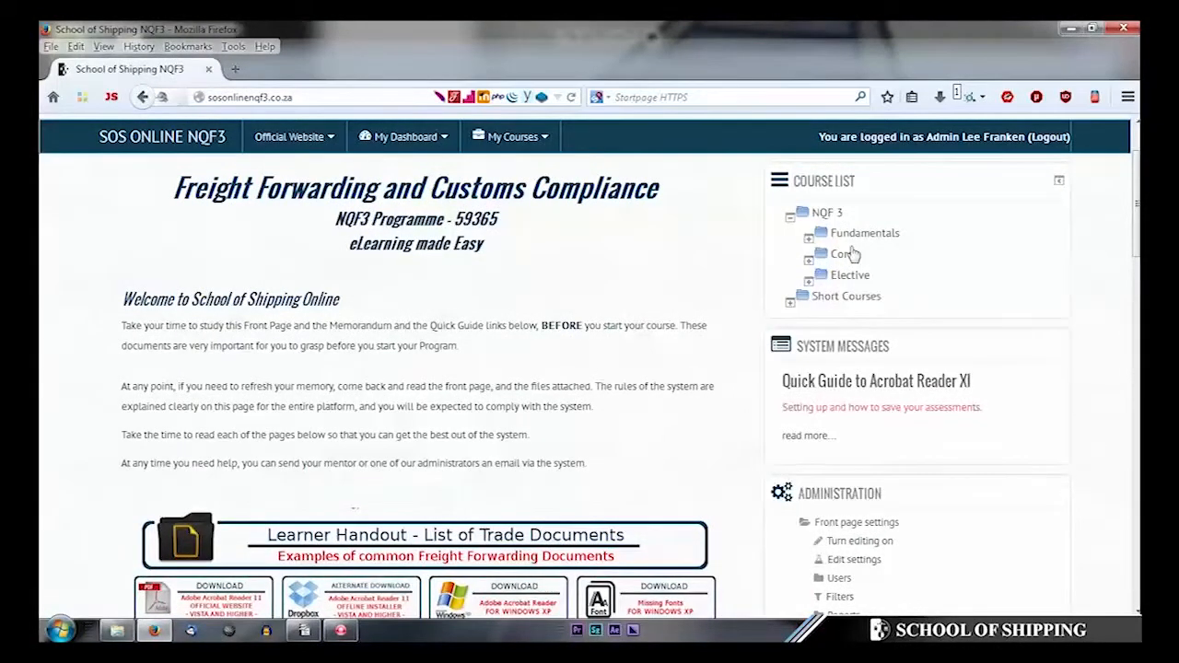
click(855, 241)
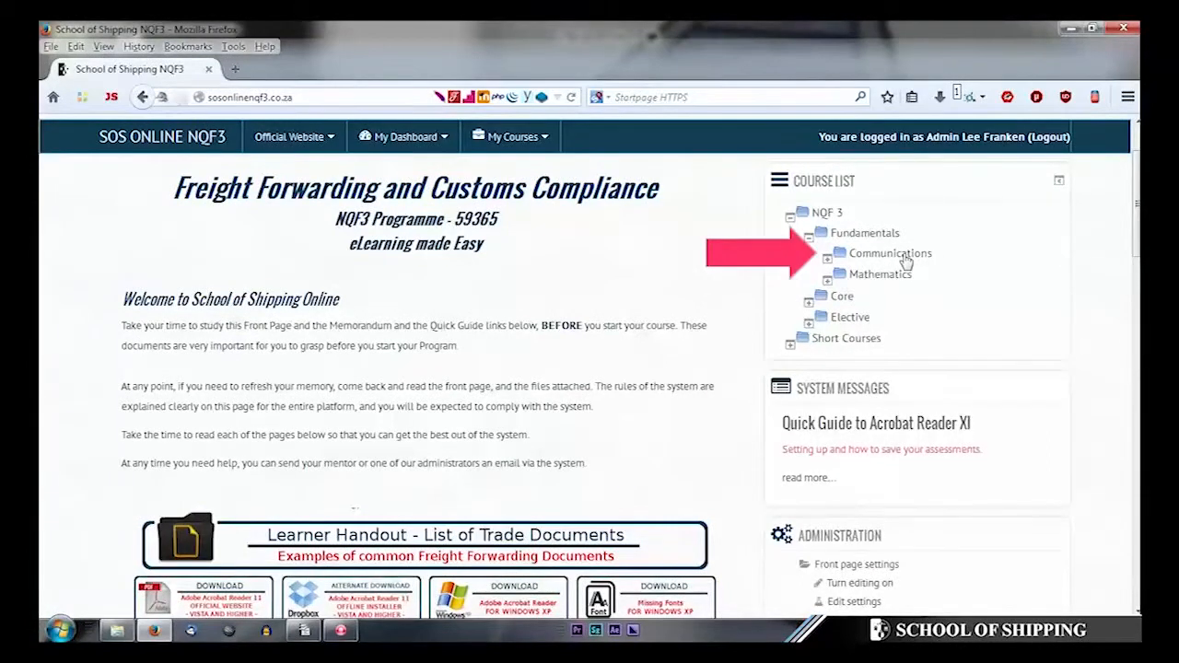
click(904, 258)
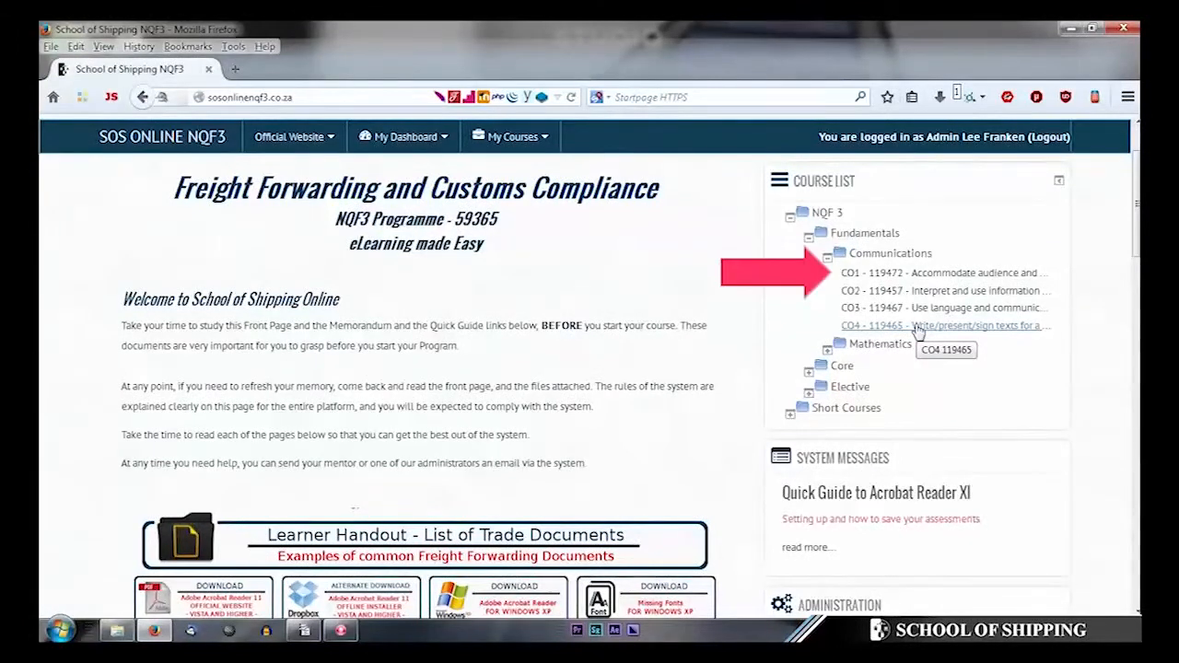
click(903, 276)
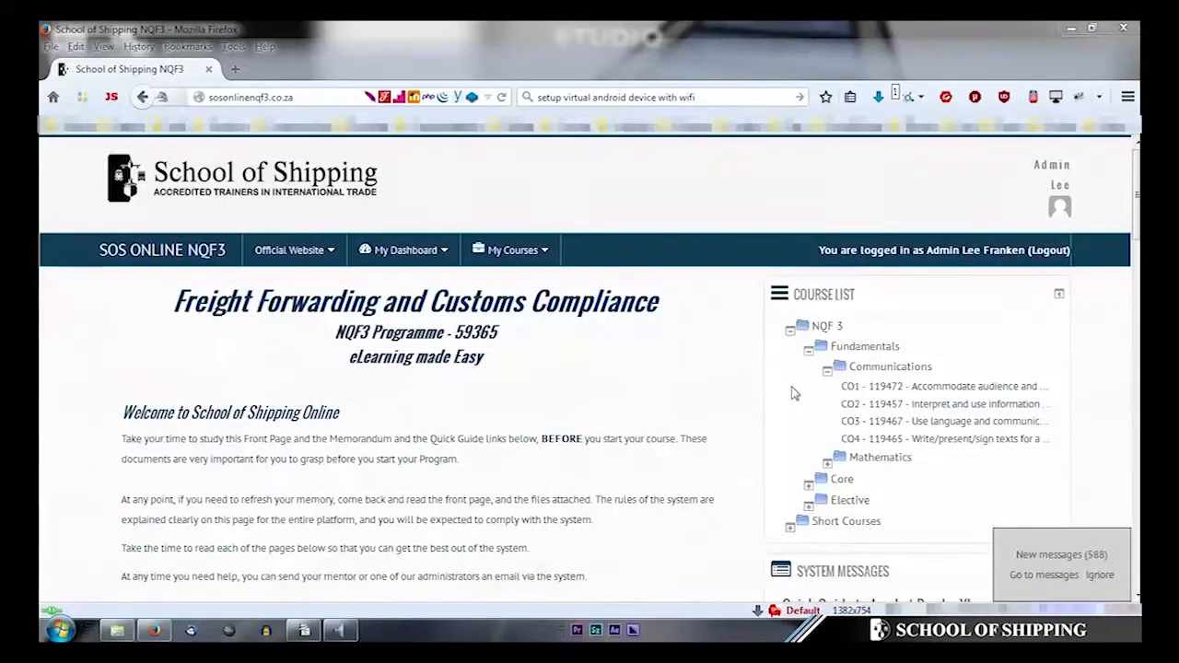
click(890, 388)
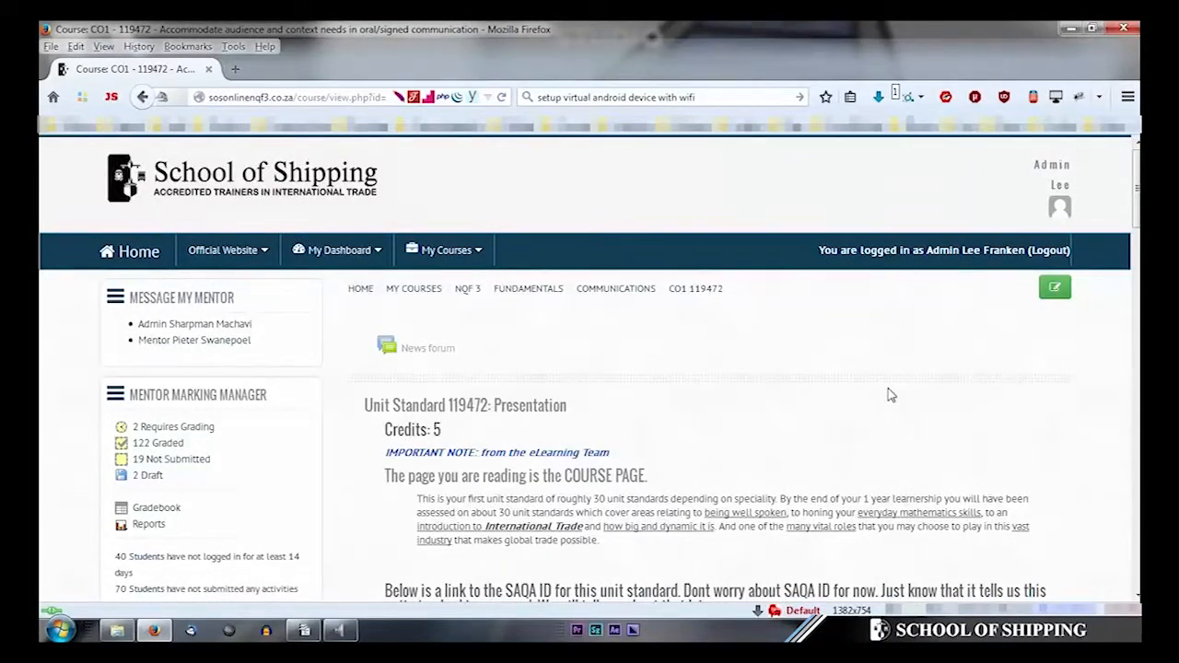
- Scroll the CO1 - 119472 page past Declaration of Authenticity and Study Material to Assessments
scroll(737, 313, down, 4)
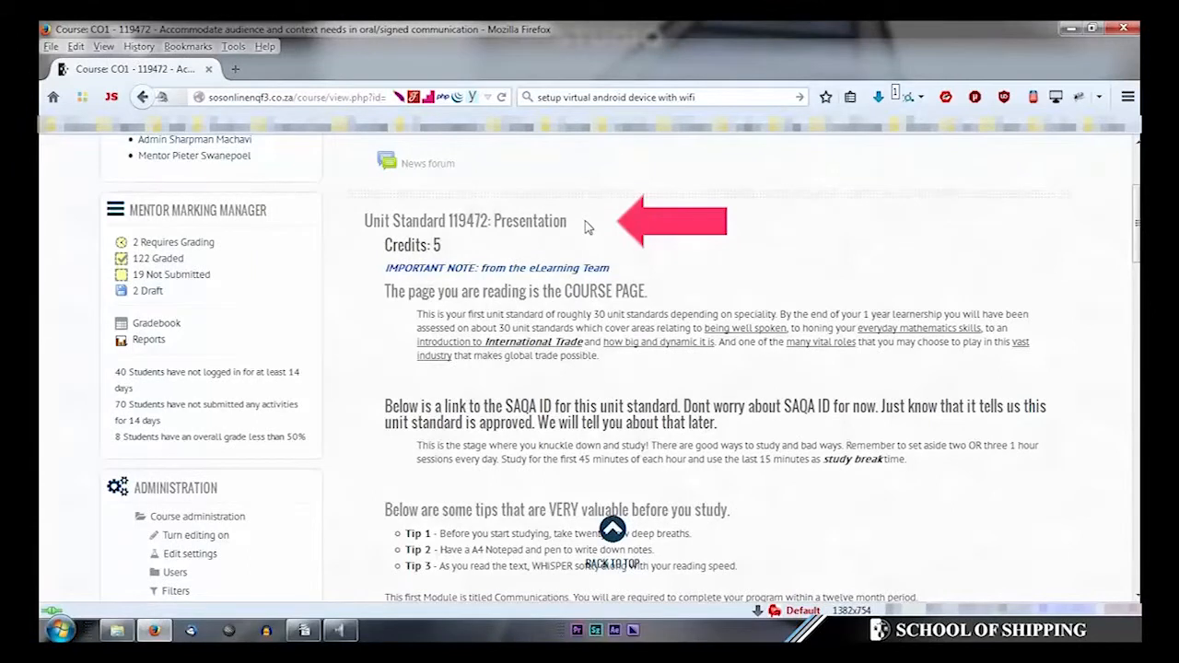
scroll(553, 276, down, 8)
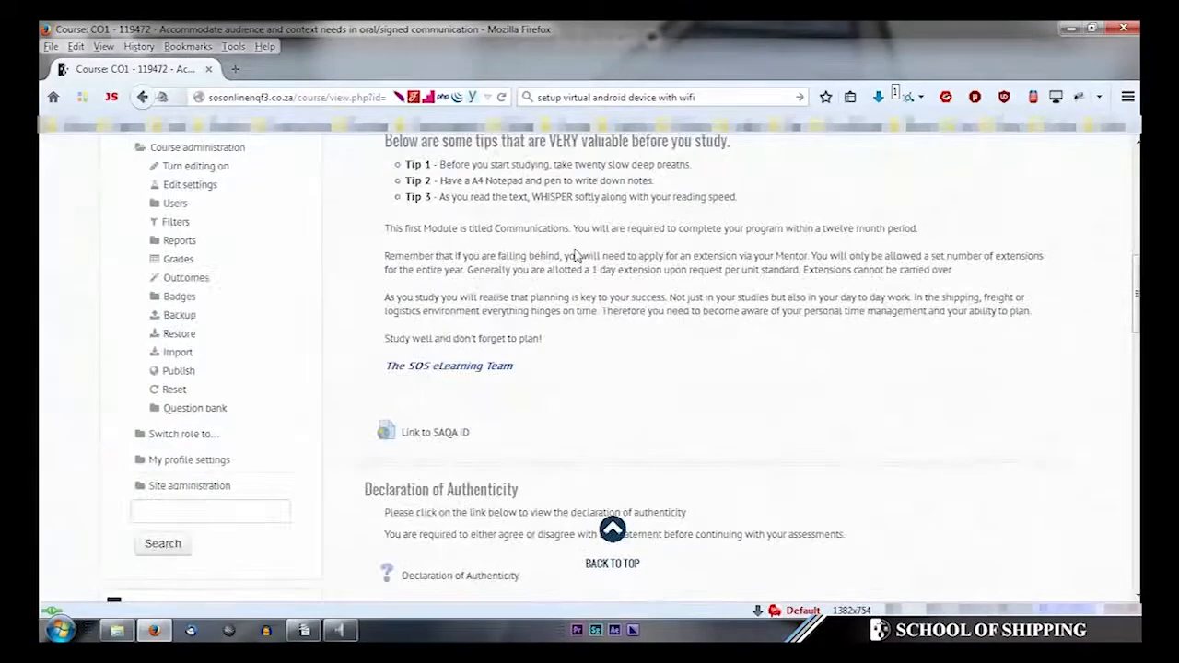
click(541, 312)
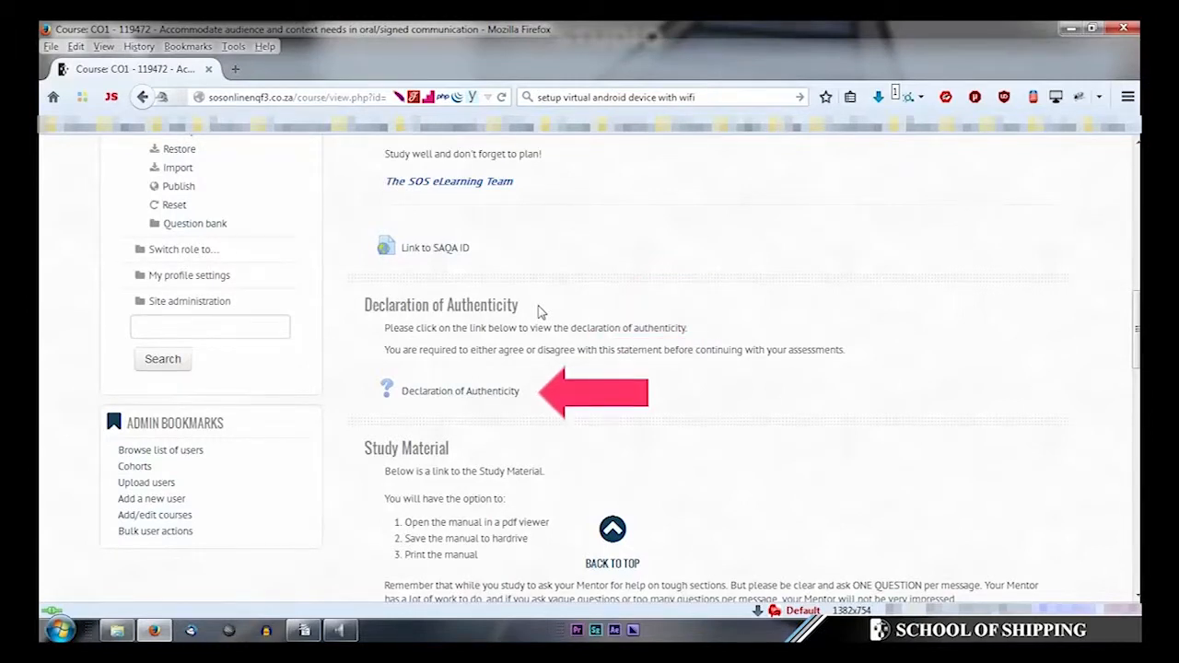
scroll(540, 310, down, 4)
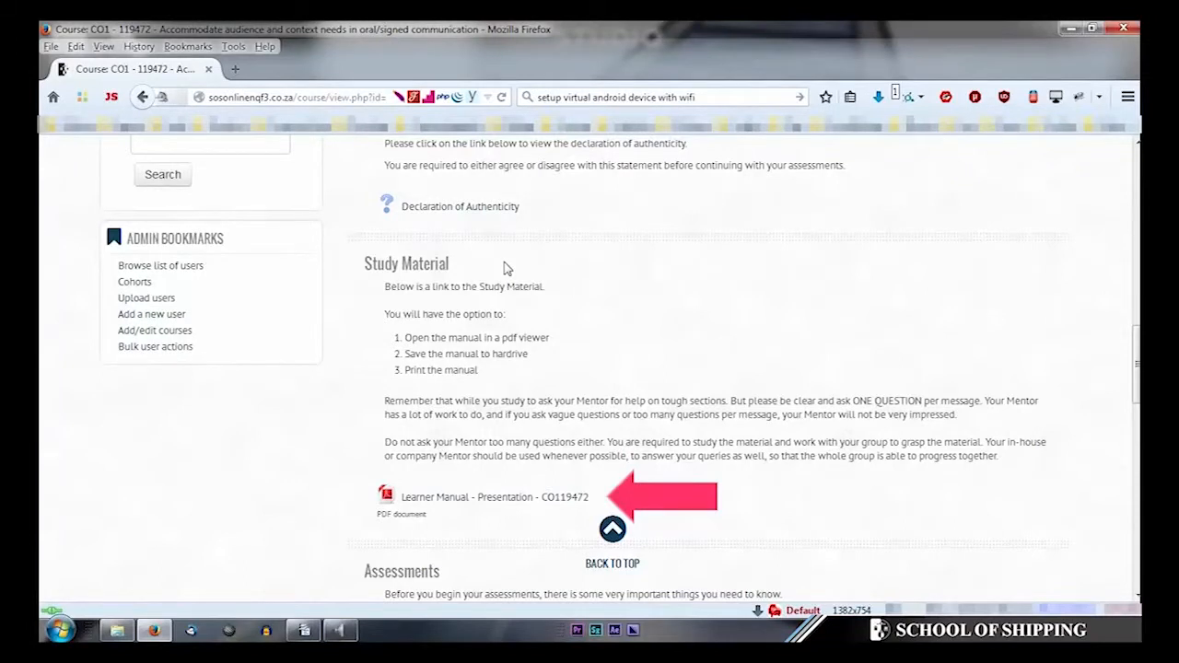
scroll(503, 268, down, 5)
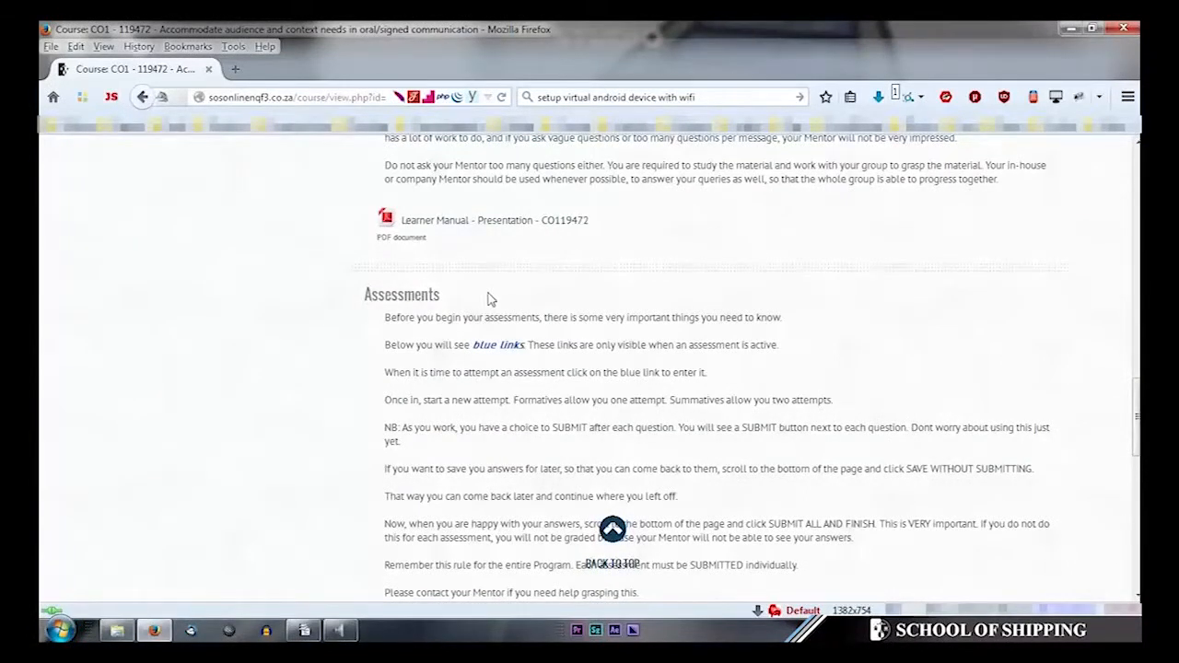
- Scroll to the Formative section and download the Formative 2 assignment
scroll(488, 254, down, 10)
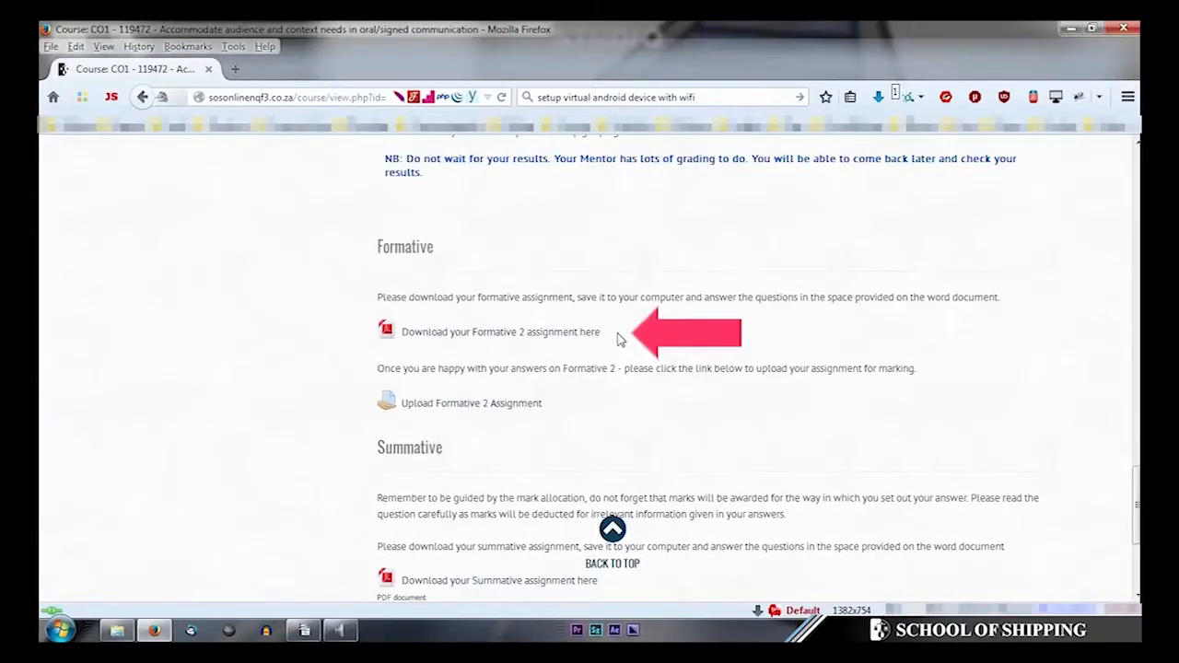
click(593, 337)
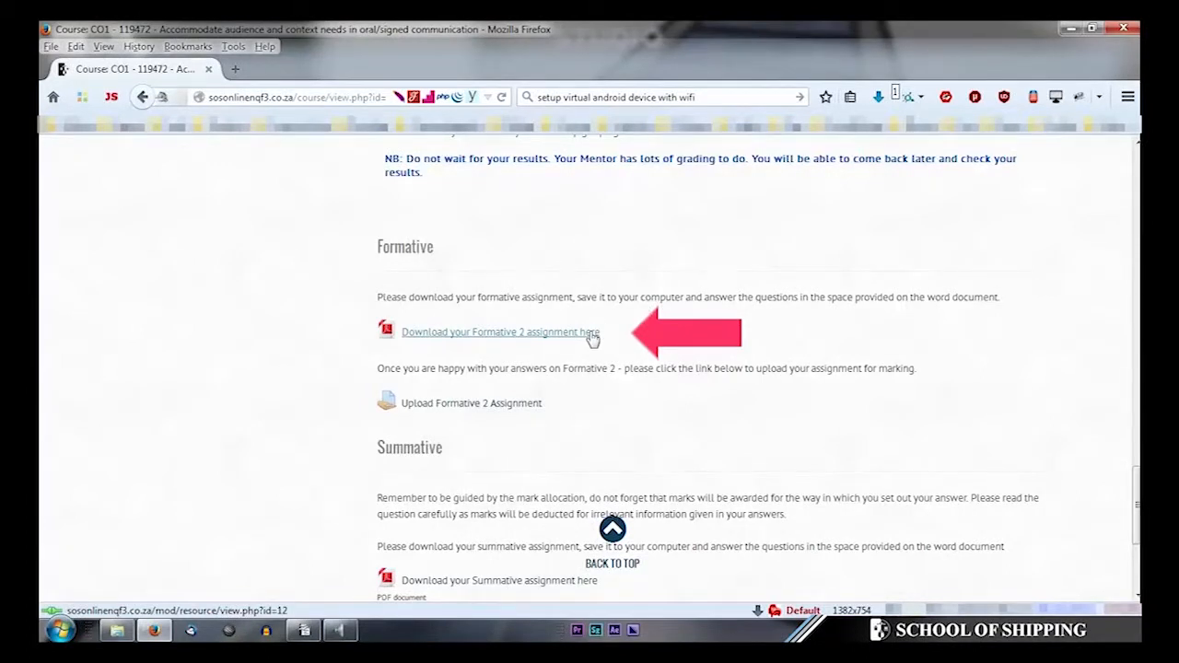
scroll(605, 359, down, 5)
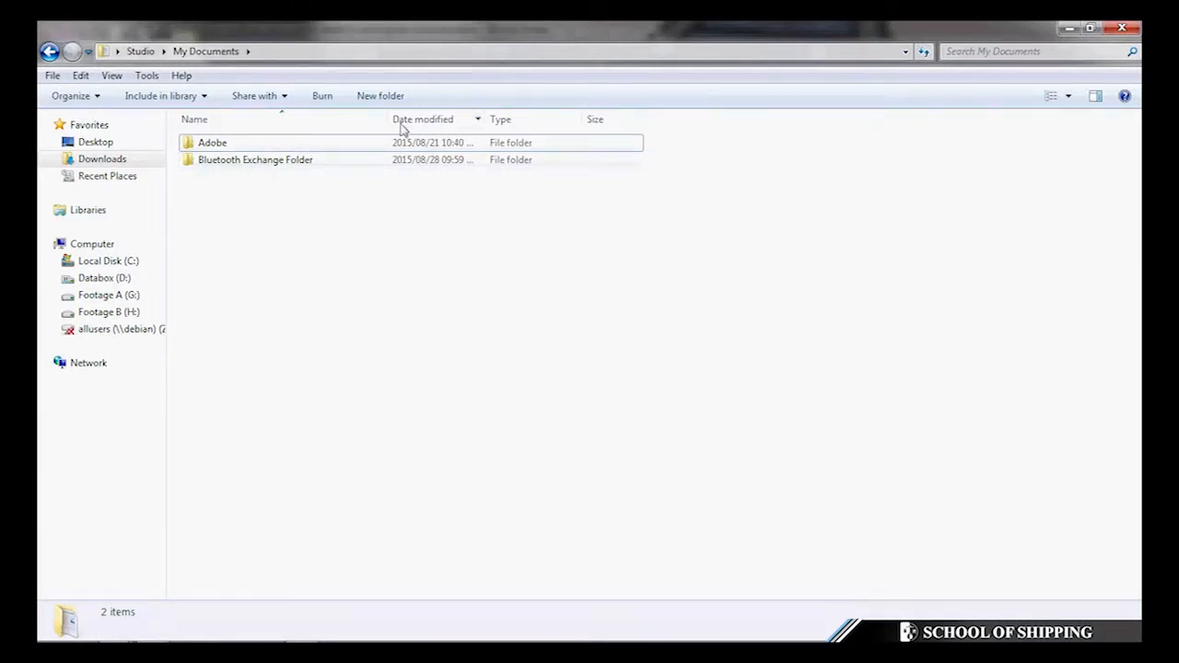
- Create a folder named My eLearning in My Documents
click(392, 97)
text(My)
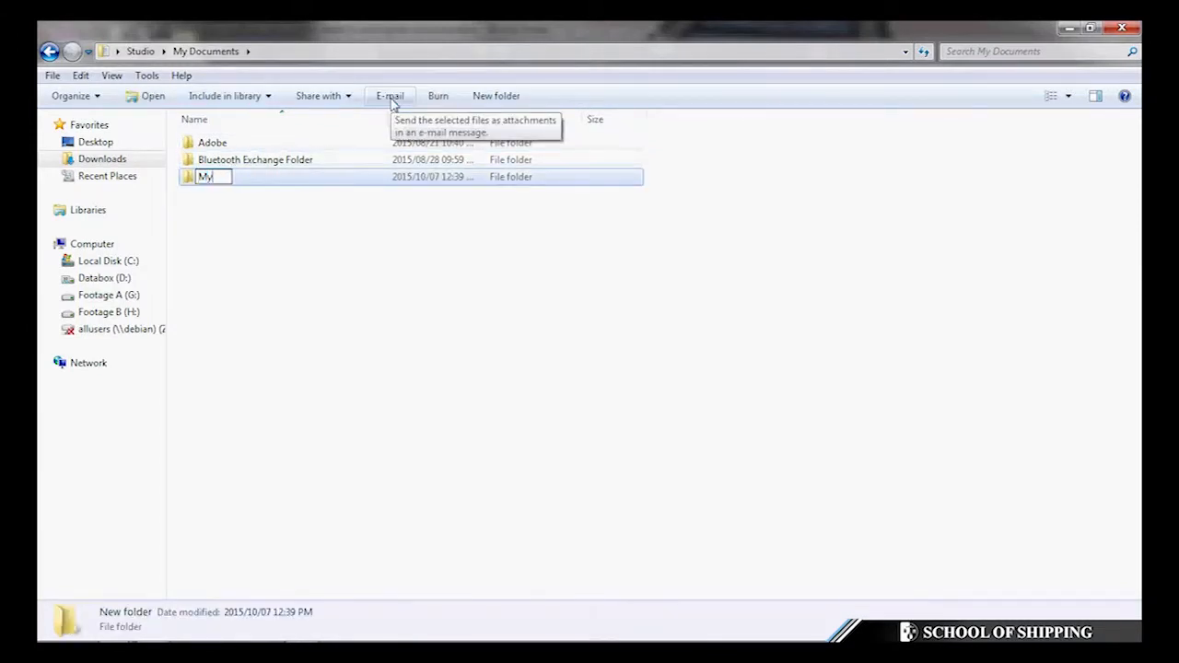
text( eLearning)
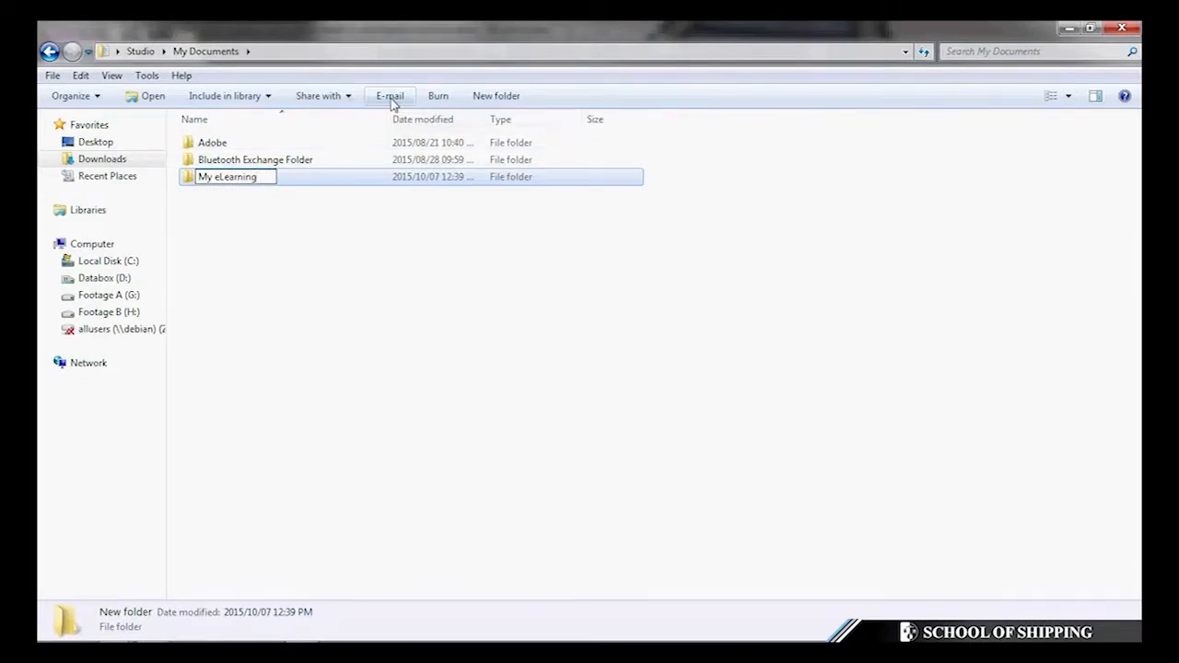
key(Return)
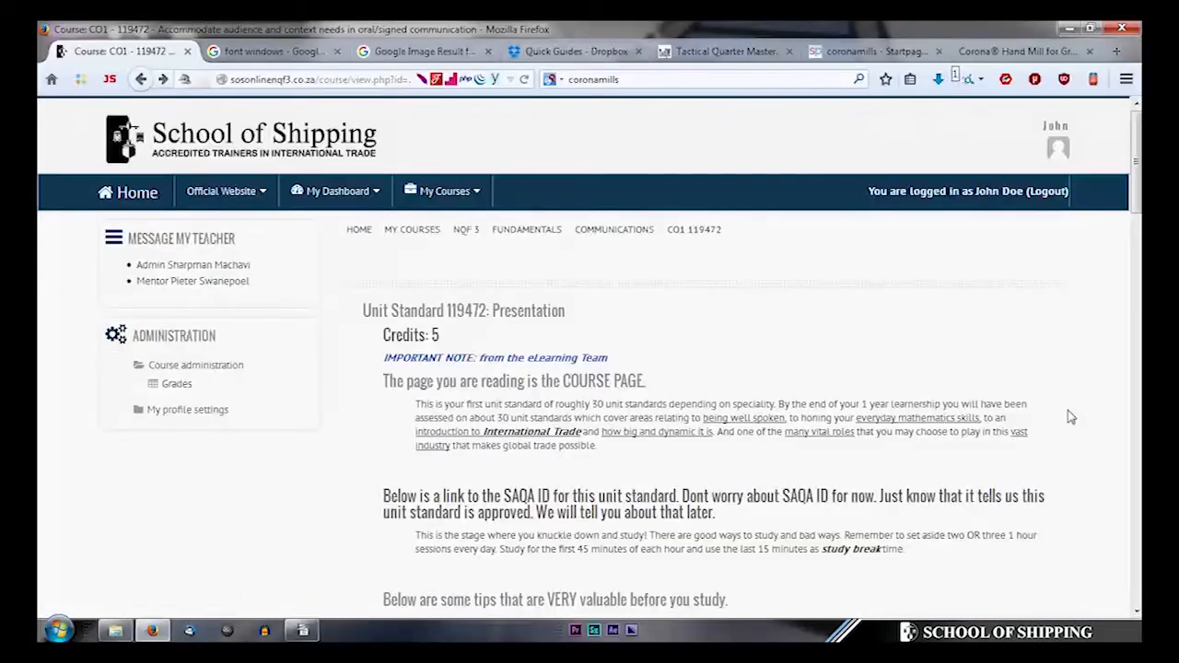
scroll(1069, 414, down, 5)
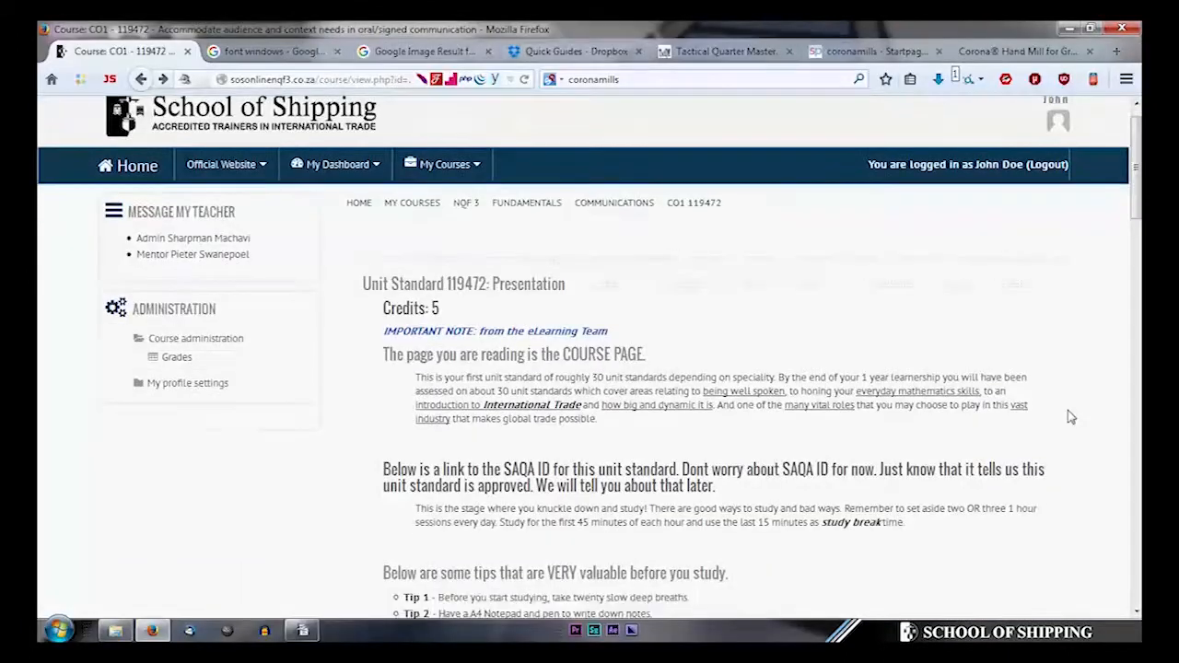
- Open the Learner Manual PDF and save it to My eLearning as Learner Manual 119472.pdf
scroll(1068, 415, down, 6)
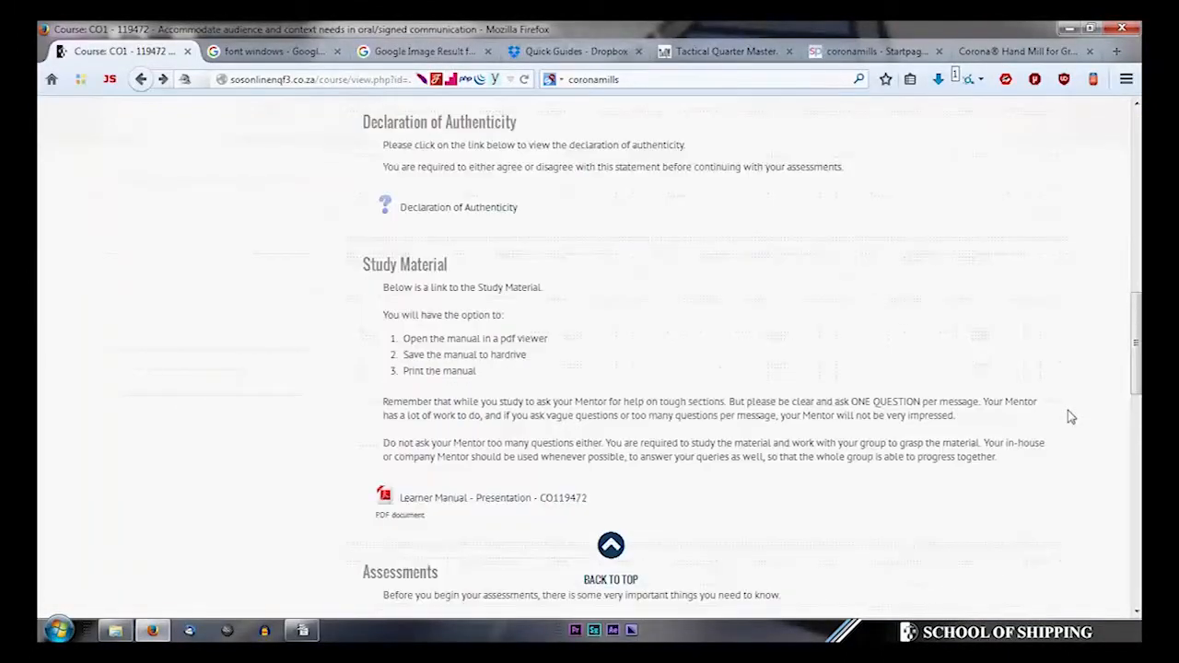
click(541, 499)
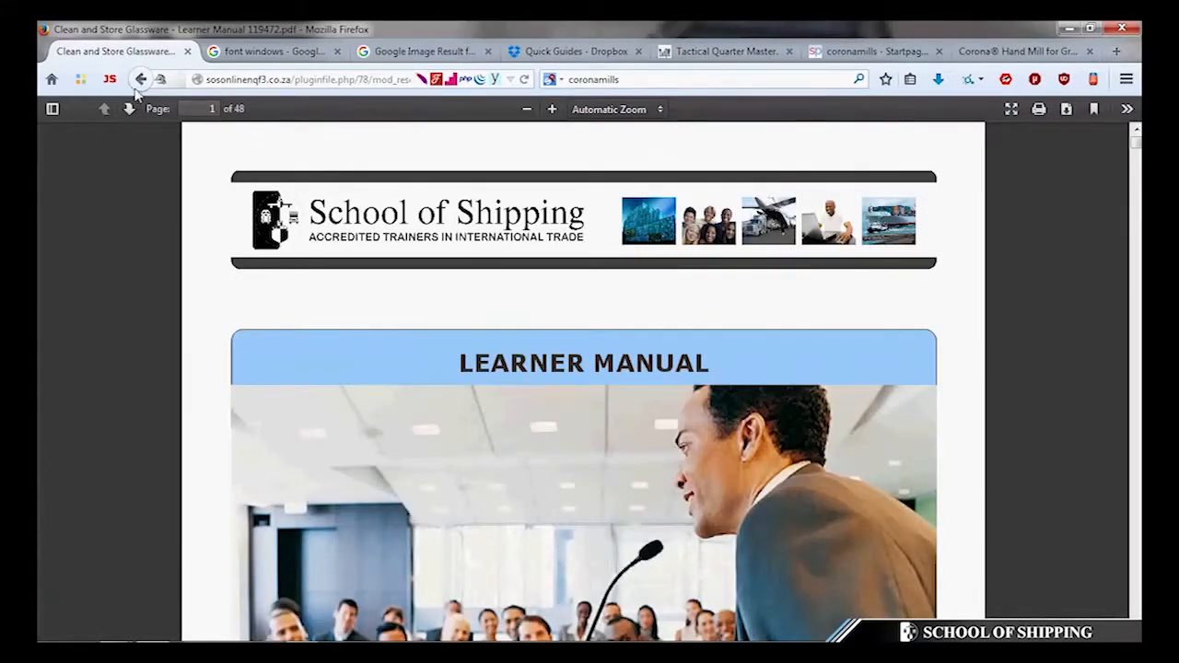
key(ctrl+s)
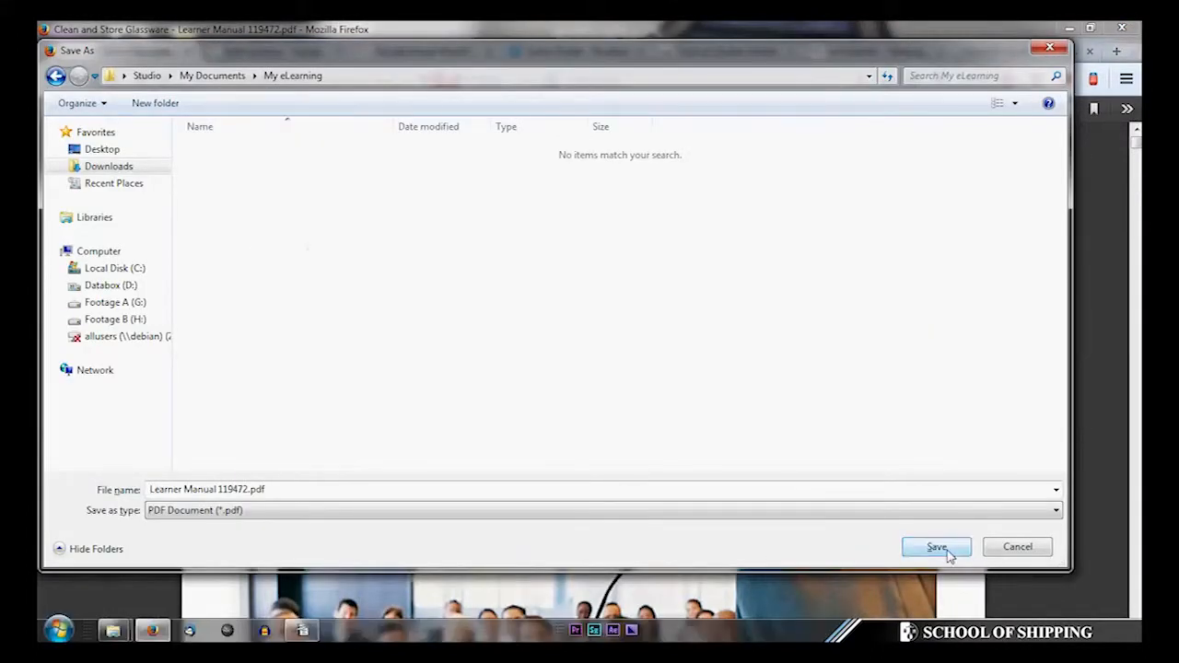
click(941, 547)
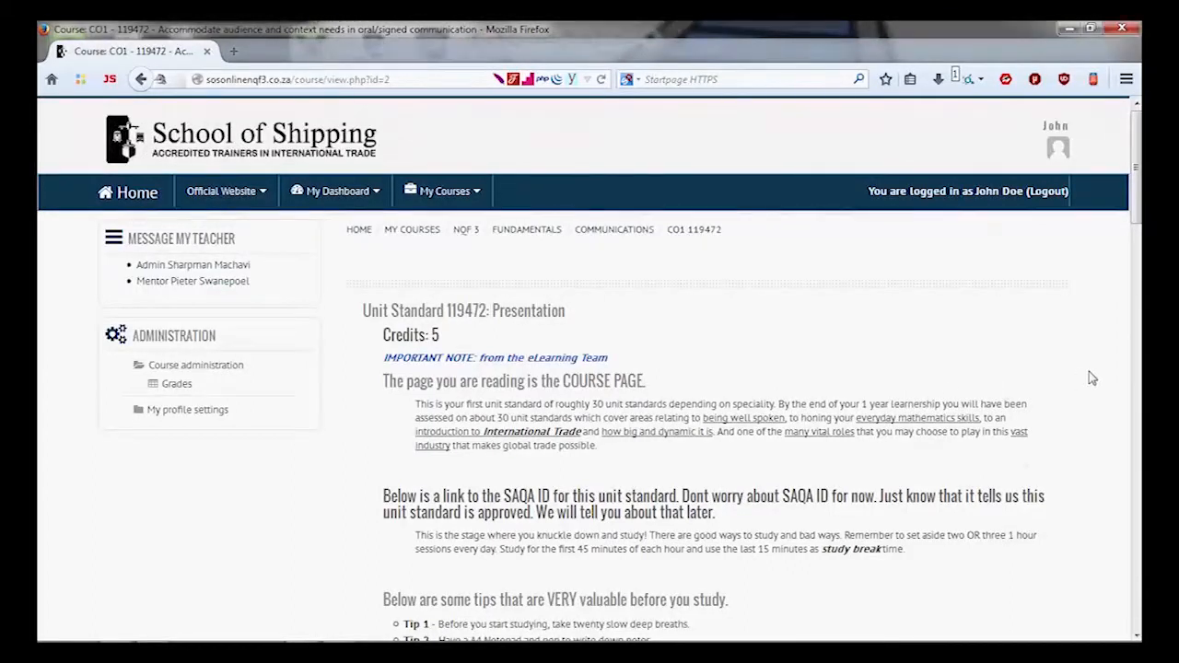
- Save the Learner Manual again to My Documents > My eLearning, overwriting Learner Manual 119472.pdf
scroll(1089, 373, down, 7)
scroll(1087, 383, down, 2)
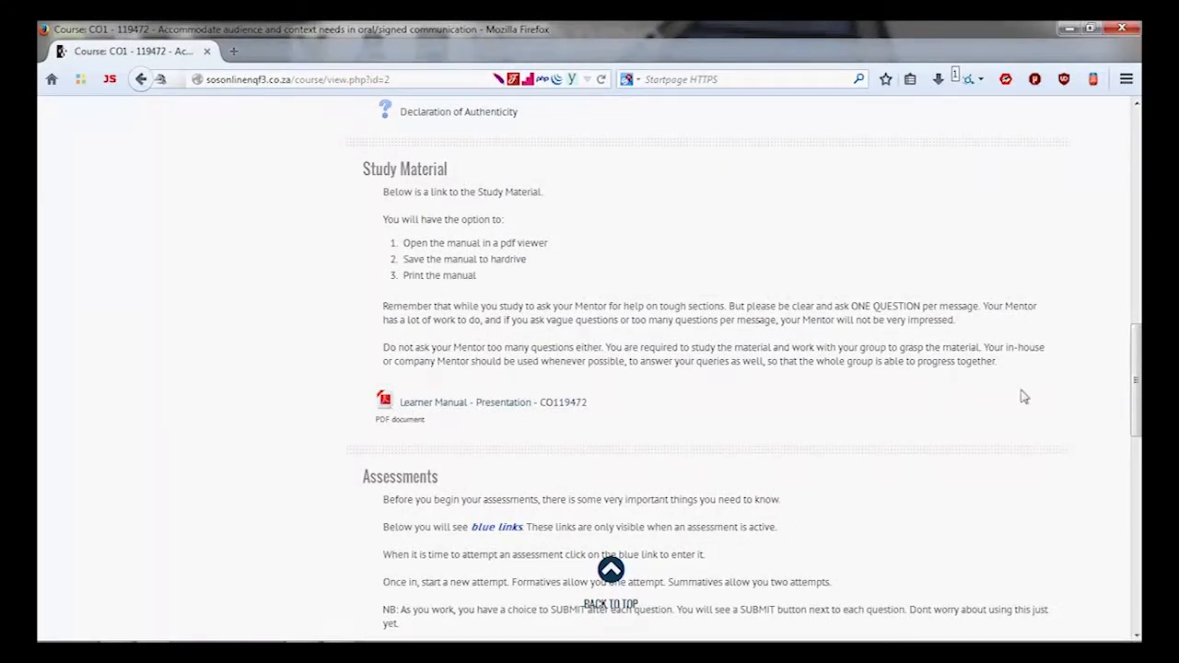
click(522, 403)
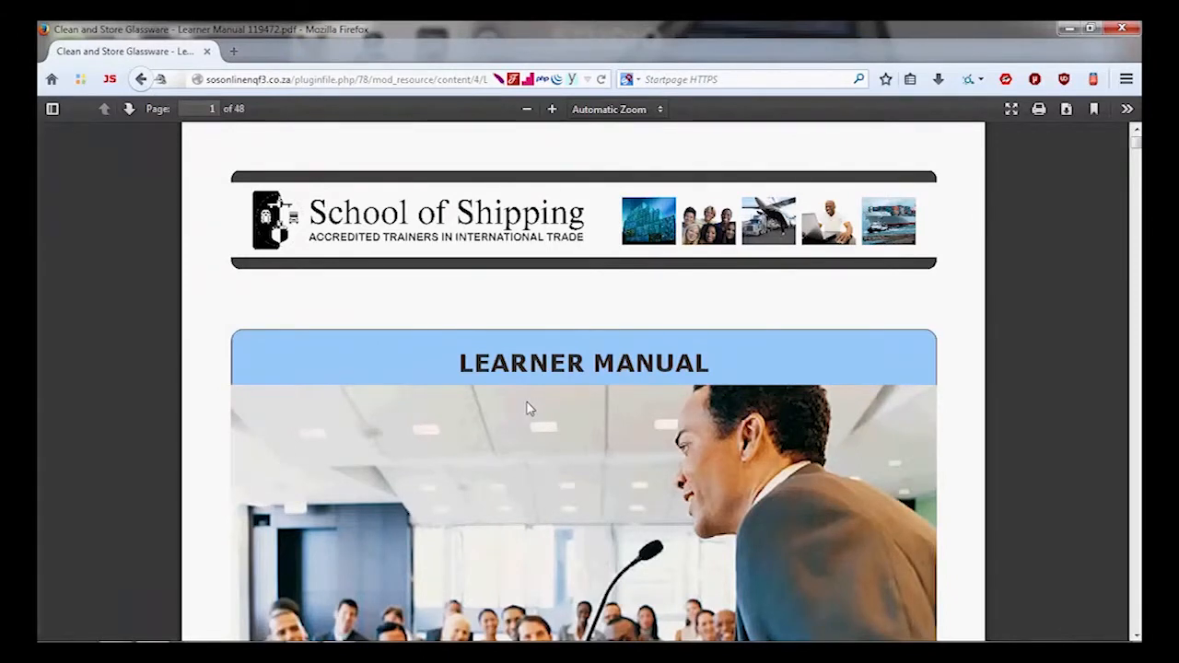
key(ctrl+s)
double_click(276, 228)
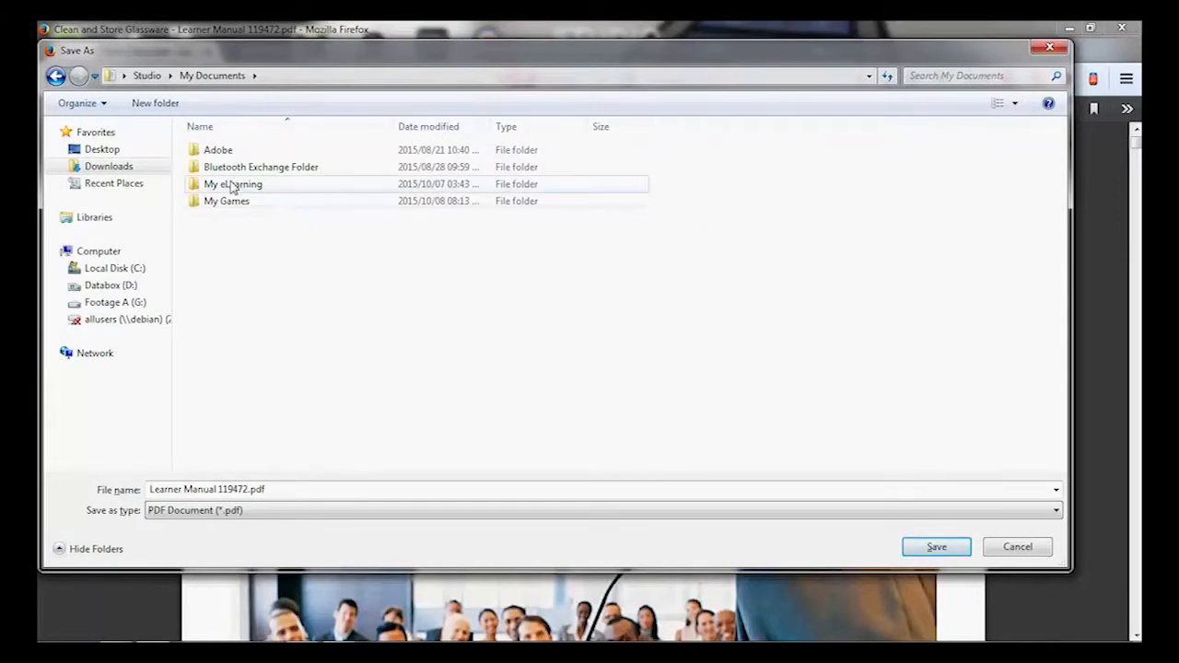
click(232, 188)
double_click(232, 188)
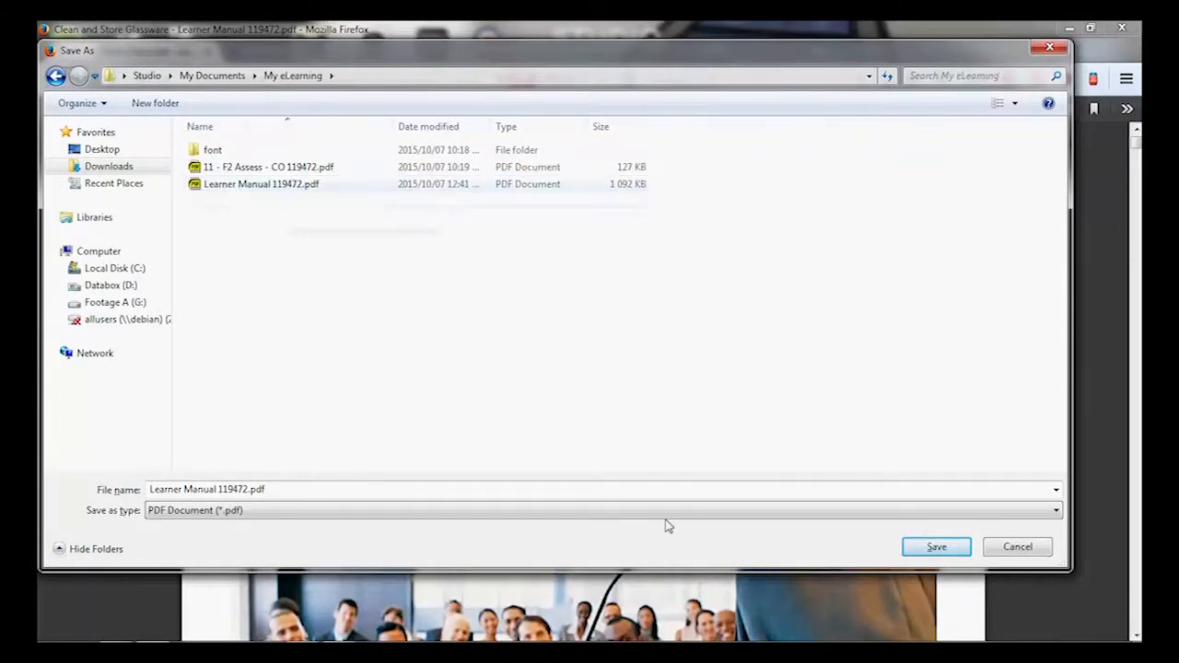
click(936, 547)
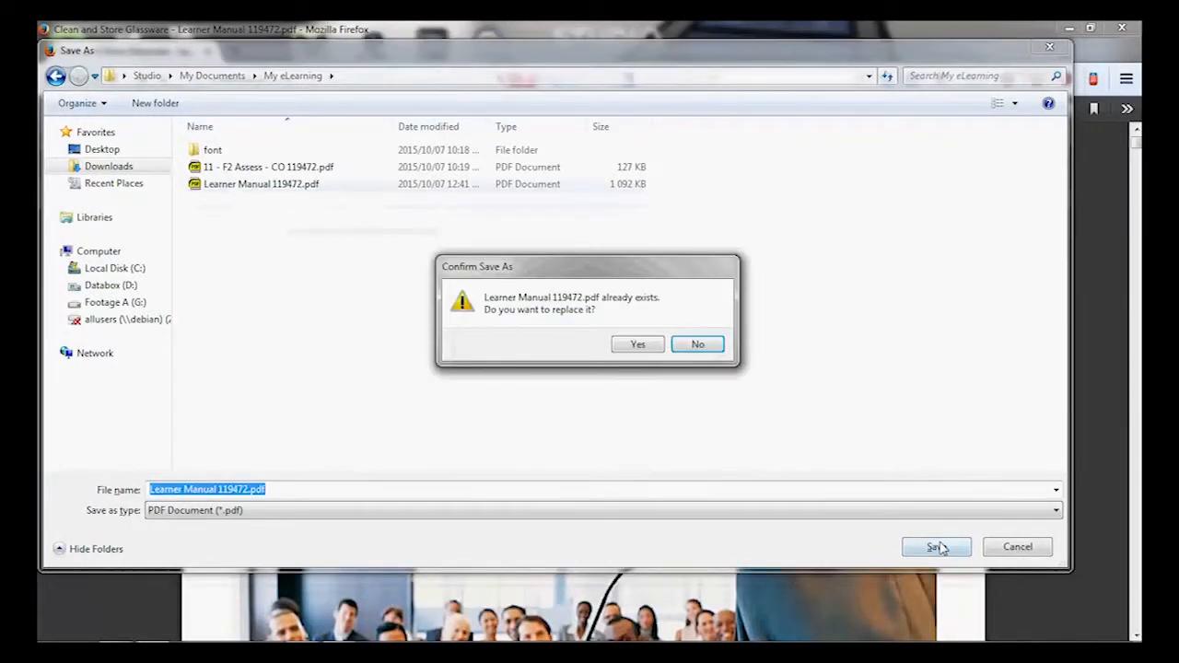
click(642, 345)
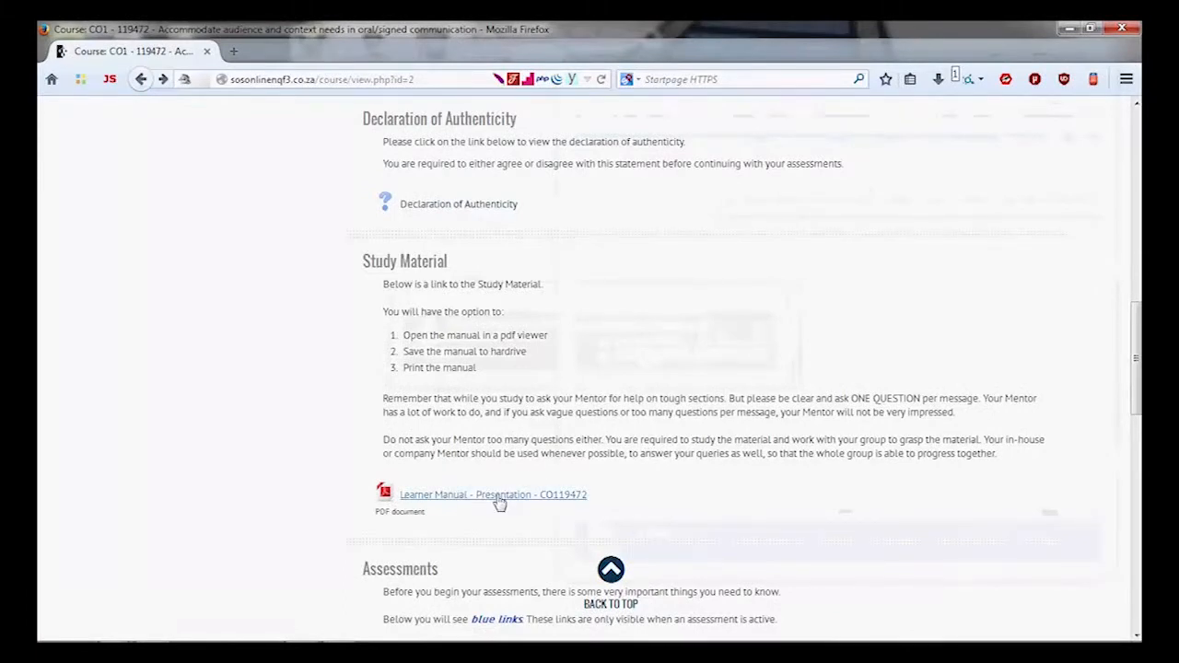
- Move the downloaded Learner Manual 119472.pdf from Downloads into My eLearning, replacing the old copy
click(937, 79)
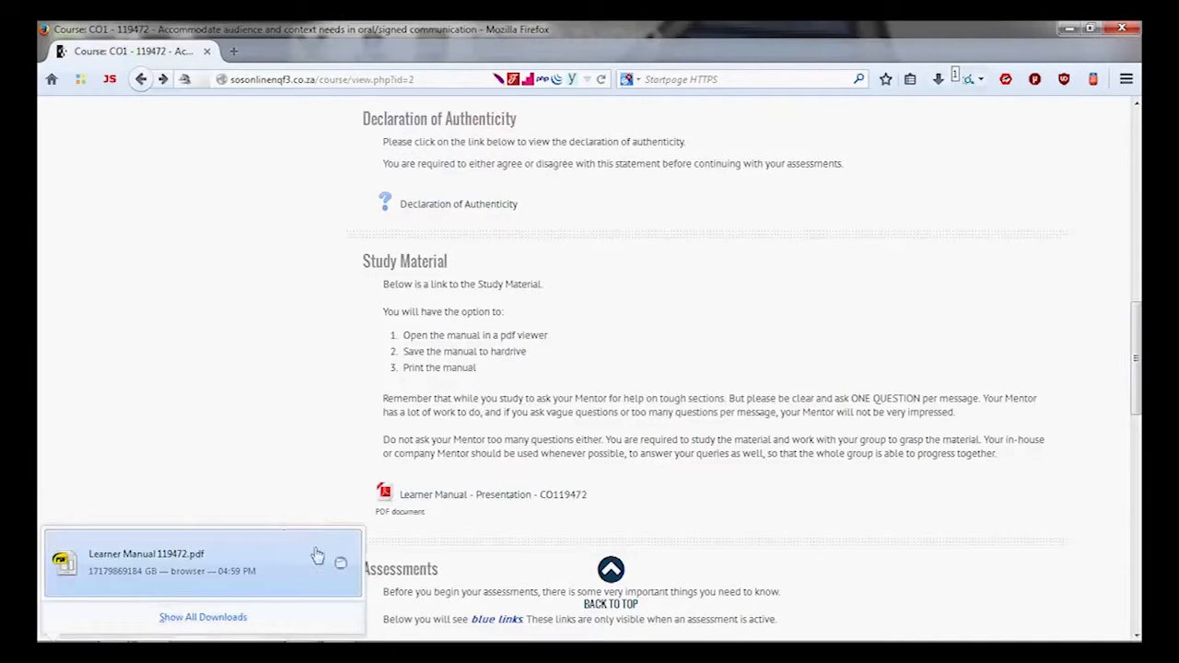
click(340, 566)
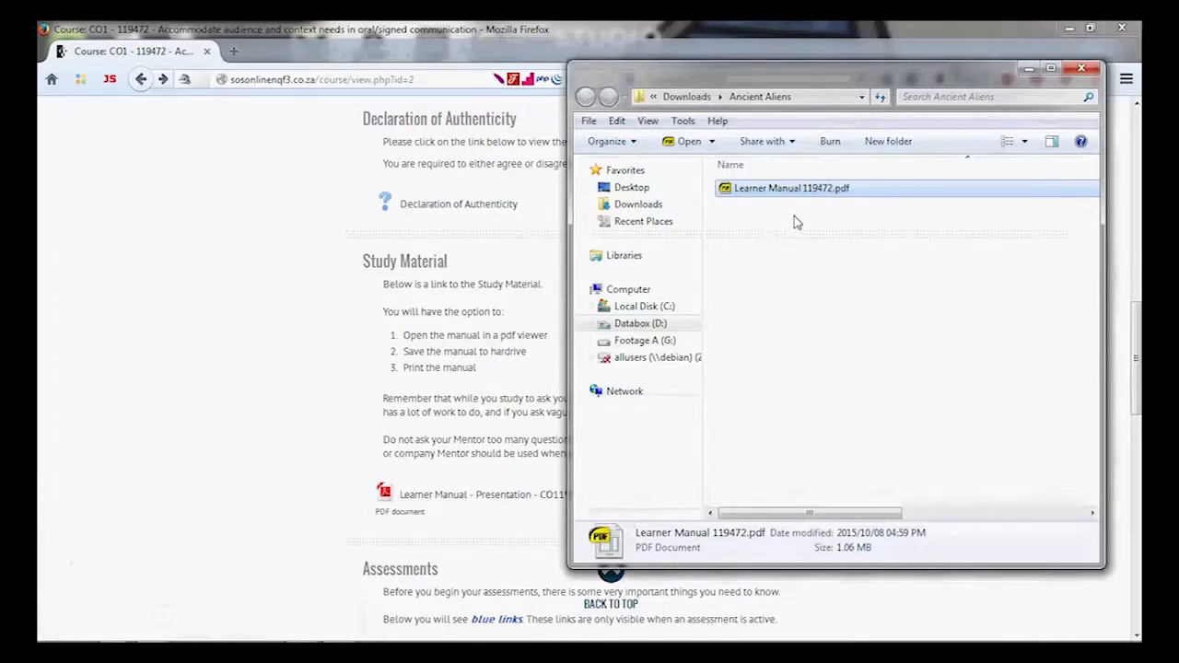
click(797, 219)
click(803, 195)
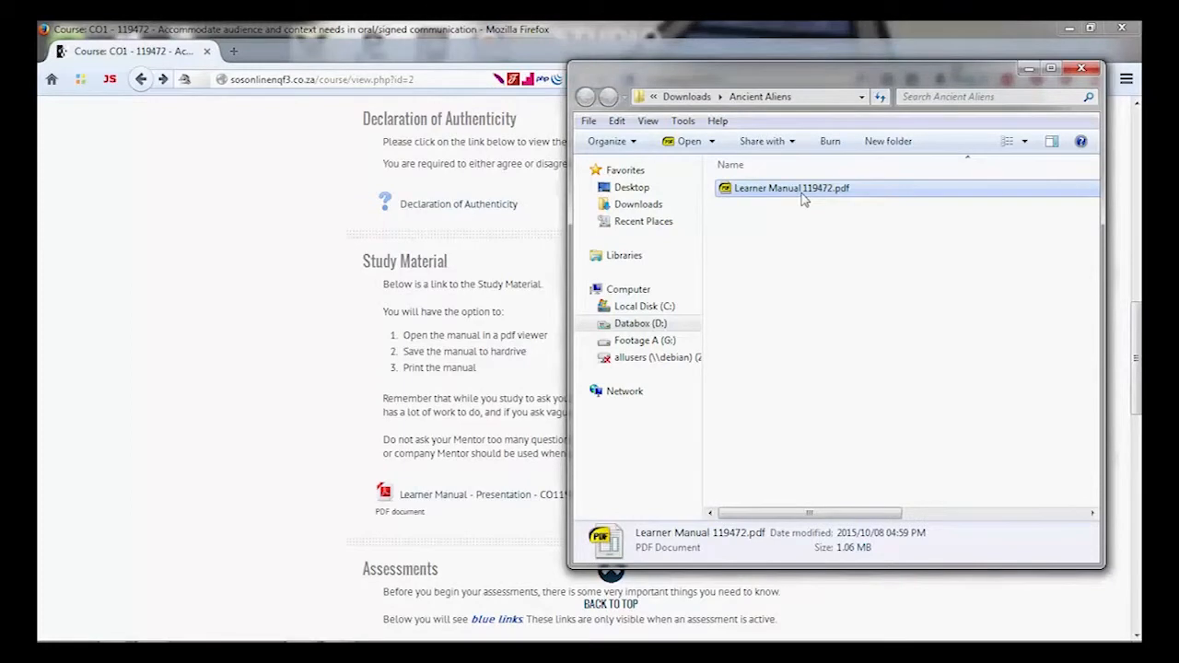
click(659, 205)
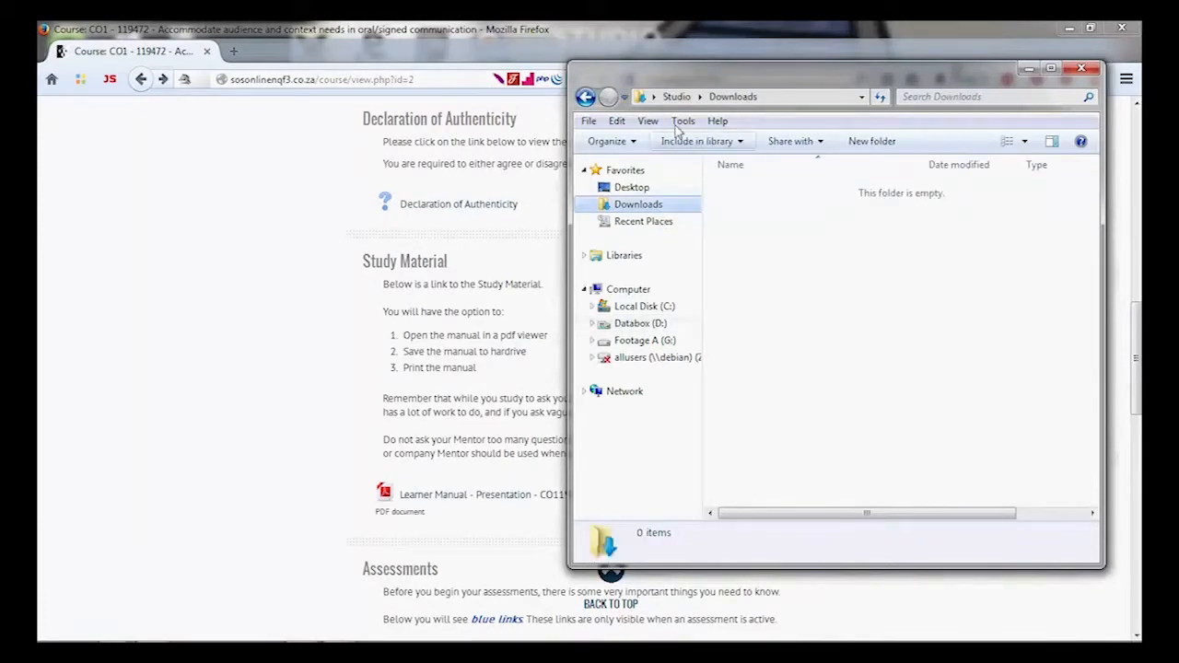
click(677, 98)
double_click(936, 311)
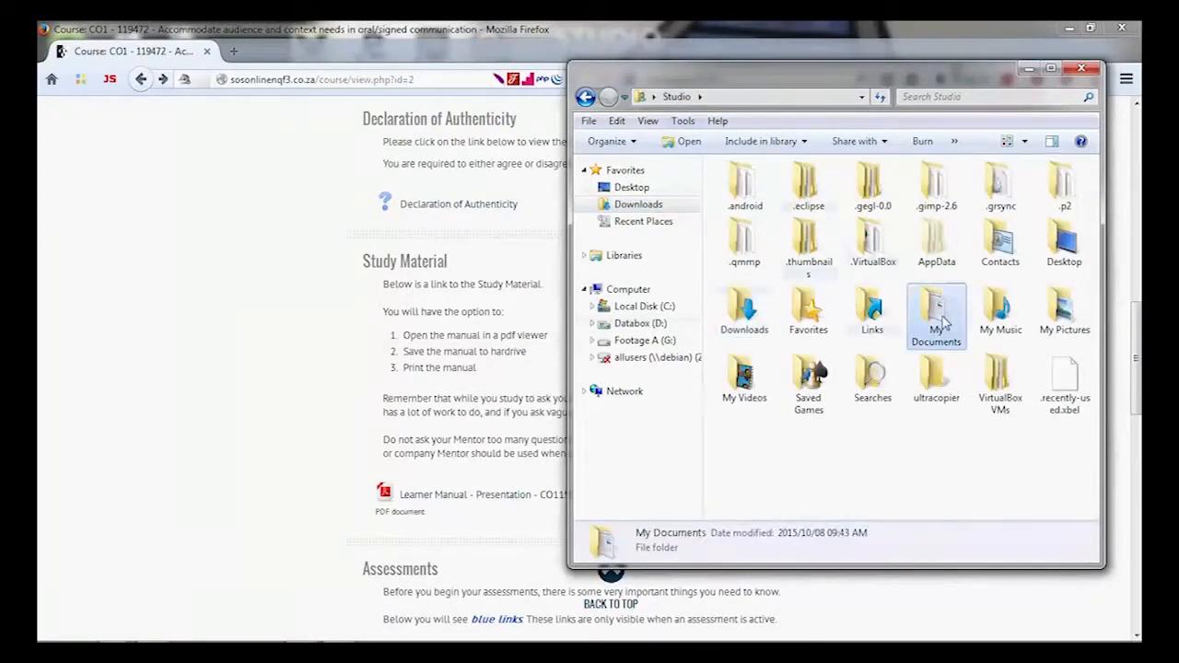
double_click(755, 225)
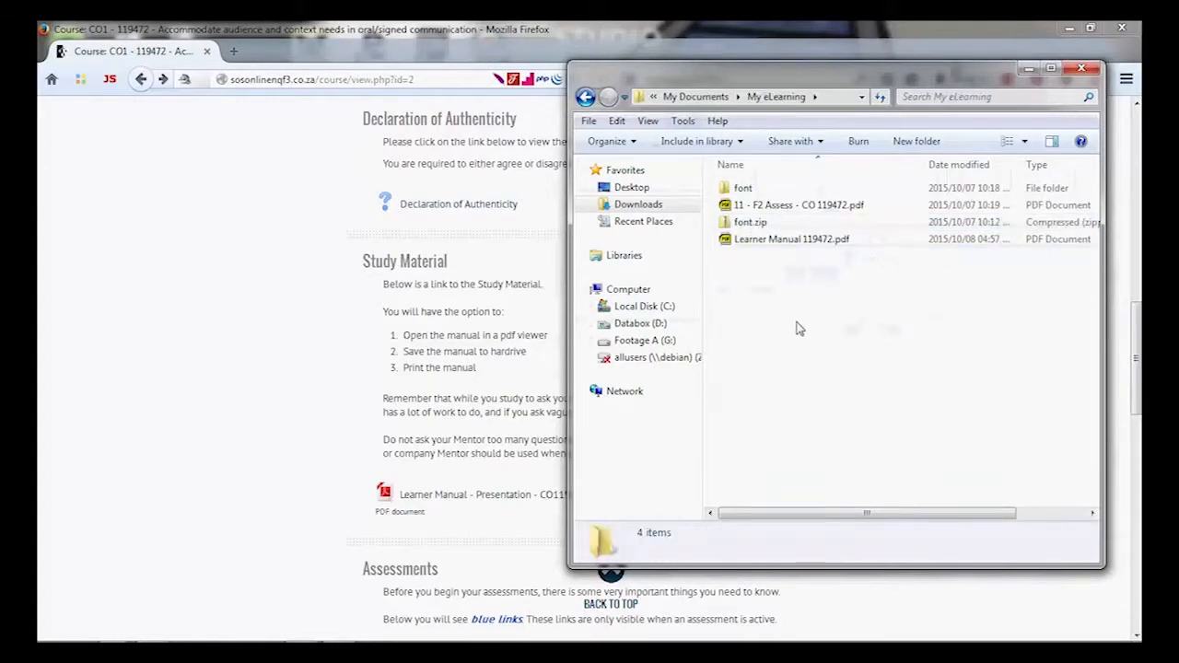
click(547, 255)
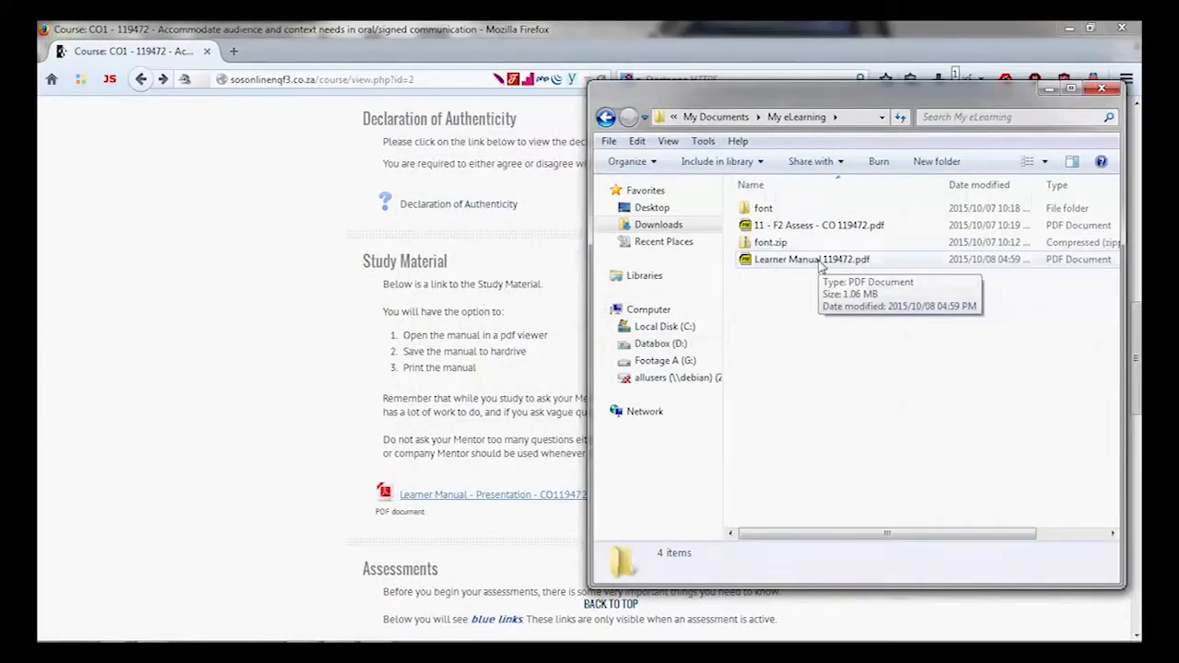
- Open Learner Manual 119472.pdf from My eLearning in Adobe Reader
right_click(819, 262)
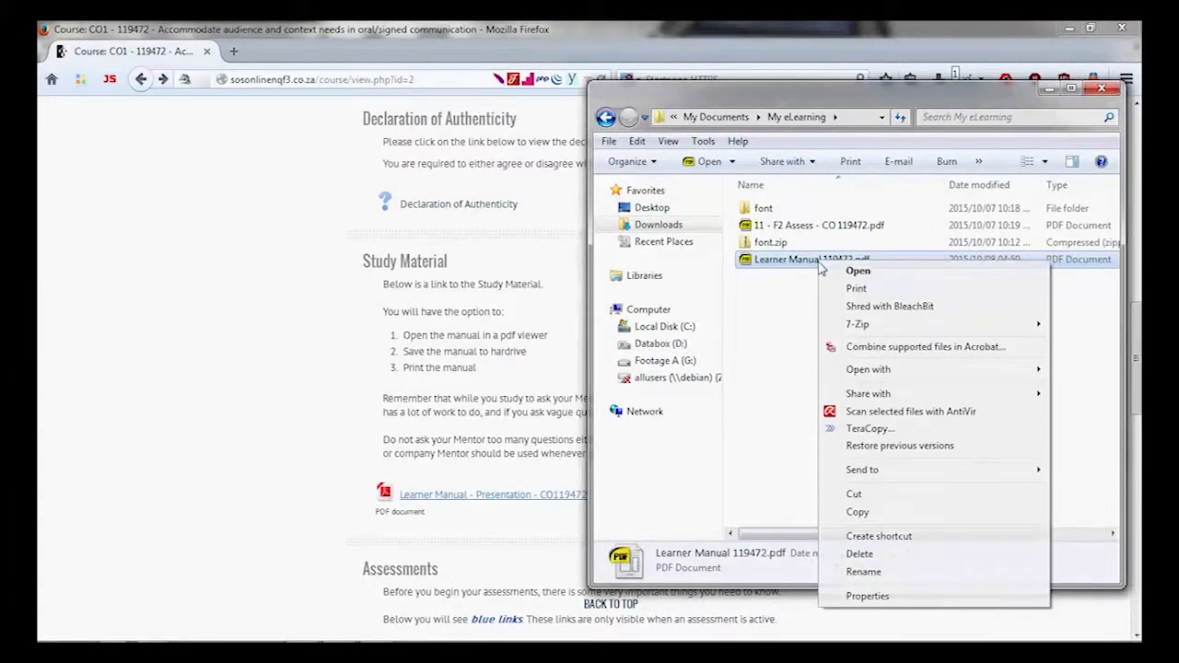
mouse_move(869, 371)
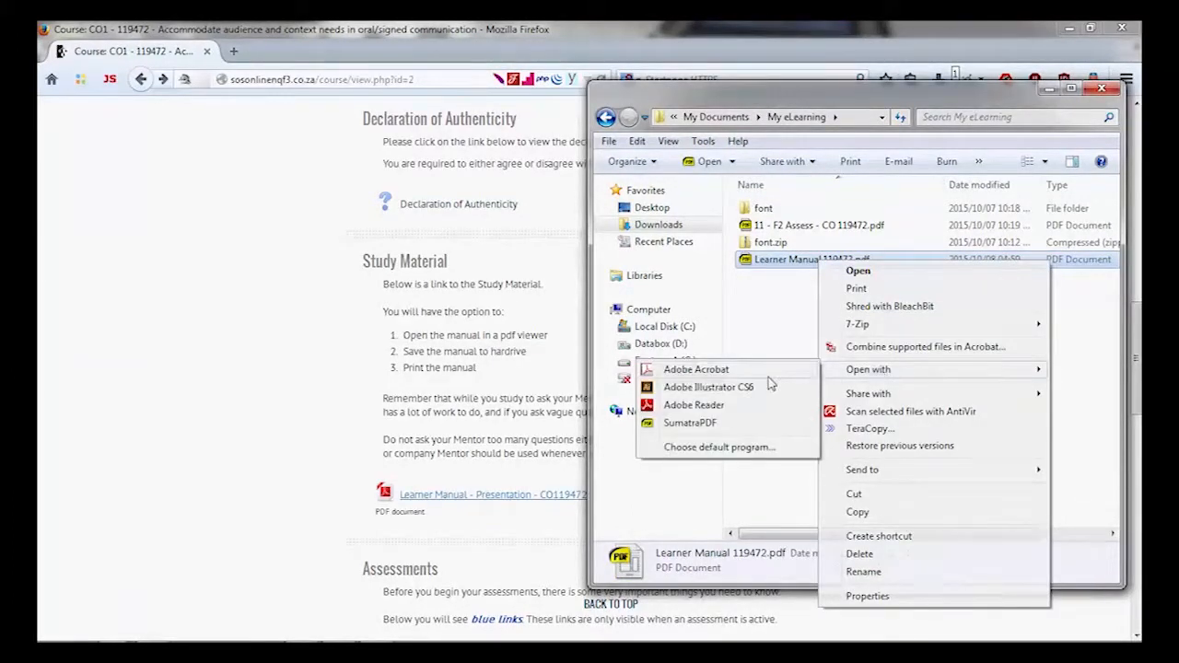
click(723, 406)
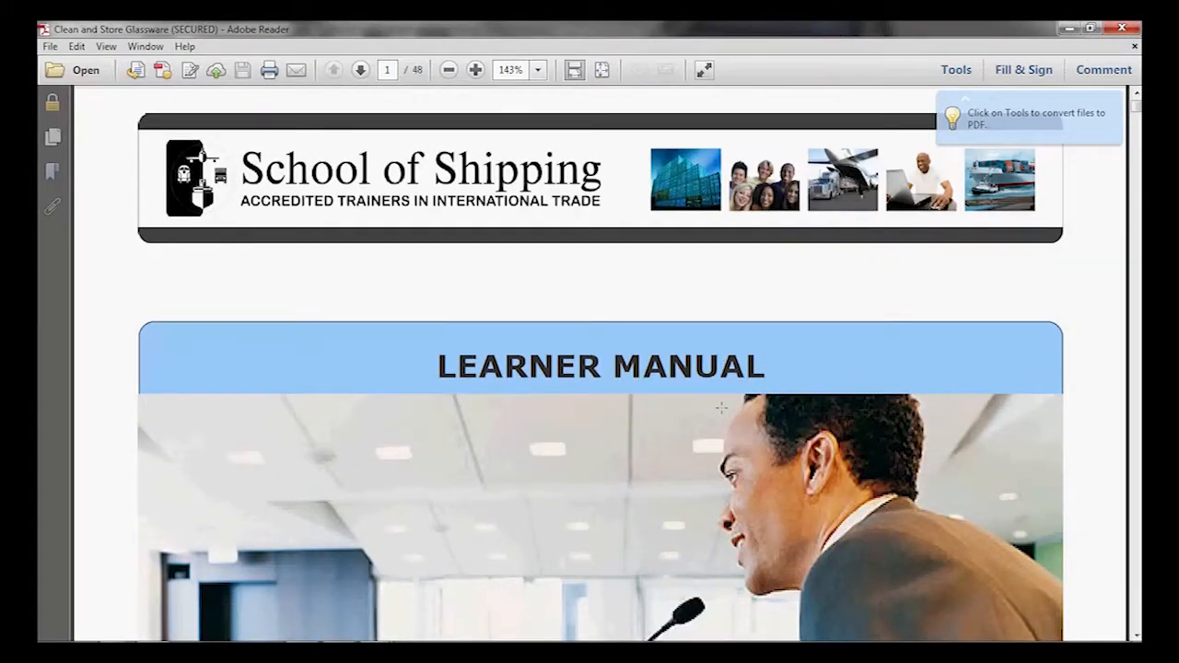
- Zoom out from 143% on the Learner Manual in Adobe Reader XI
key(ctrl+1)
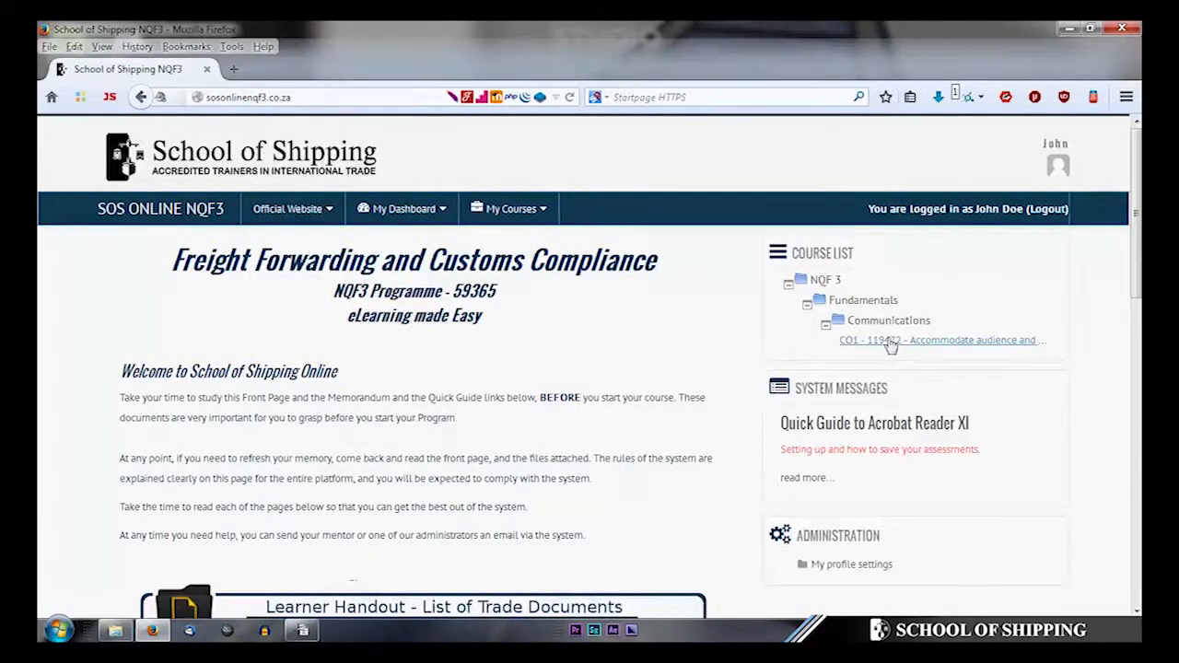
- Download the Formative 2 assignment from the CO1 - 119472 course page
click(888, 341)
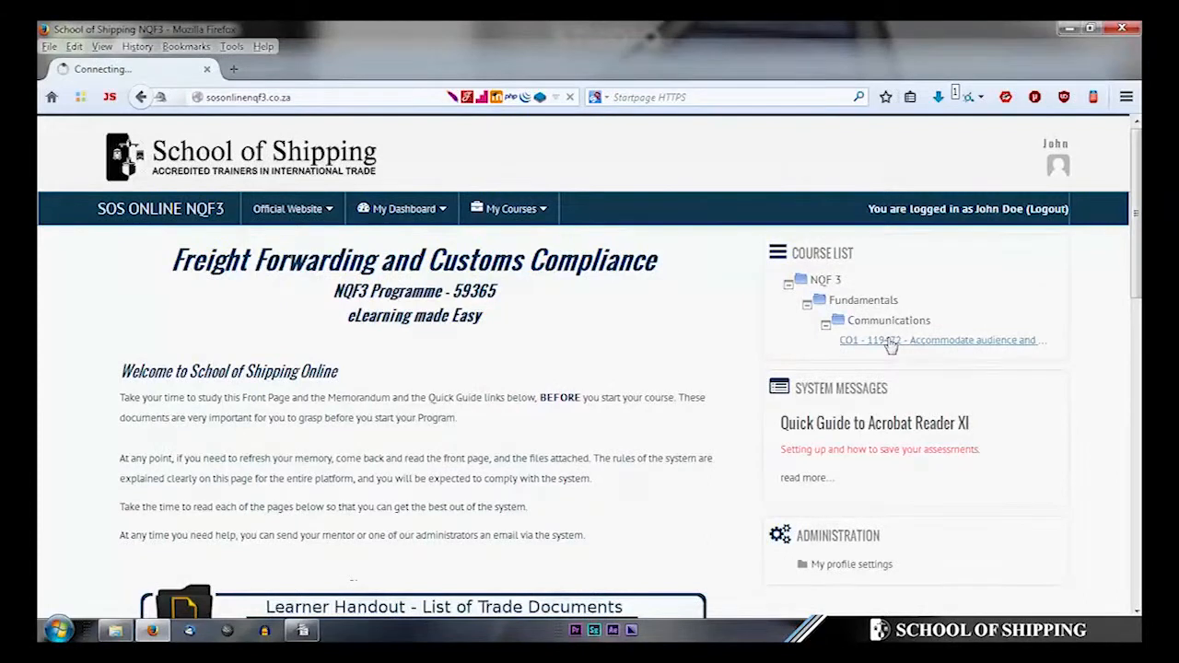
scroll(892, 346, down, 1)
scroll(889, 345, down, 15)
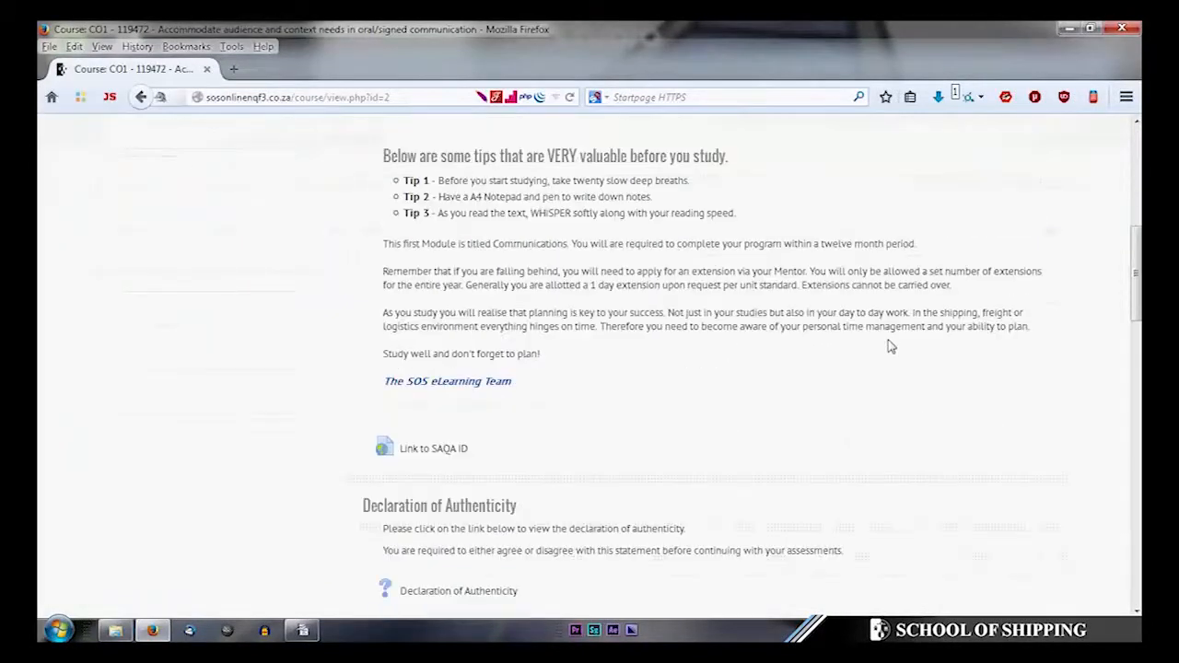
scroll(889, 348, down, 7)
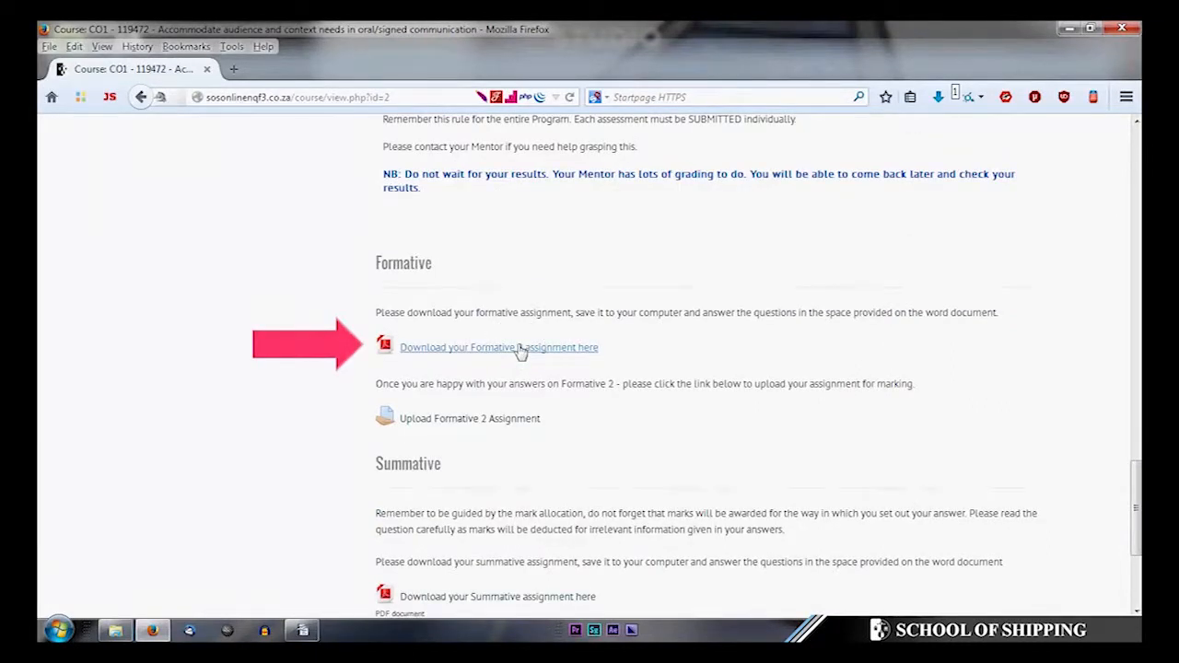
click(520, 350)
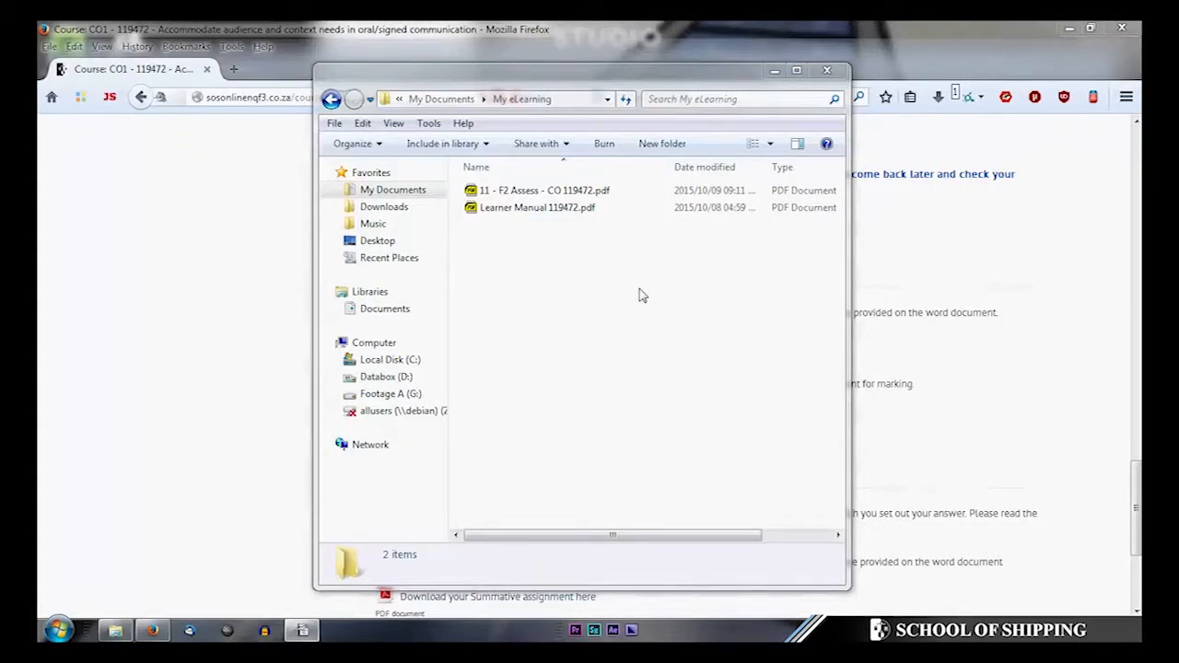
- Open 11 - F2 Assess - CO 119472.pdf from My eLearning in Adobe Reader
right_click(560, 199)
mouse_move(645, 306)
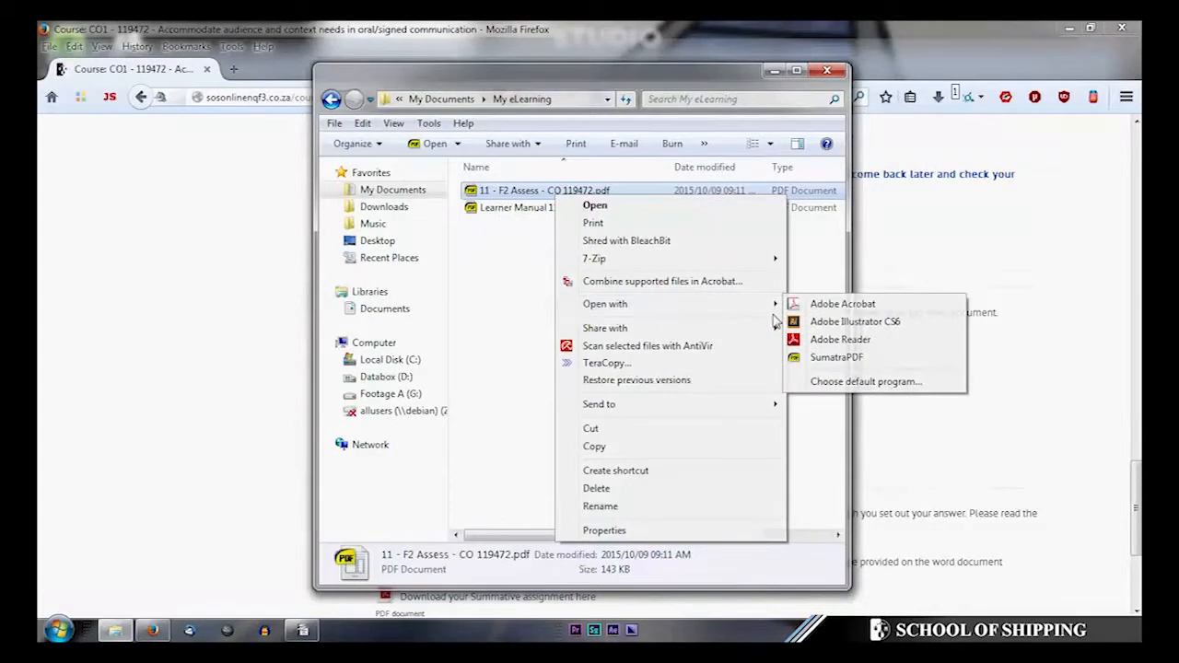
click(834, 339)
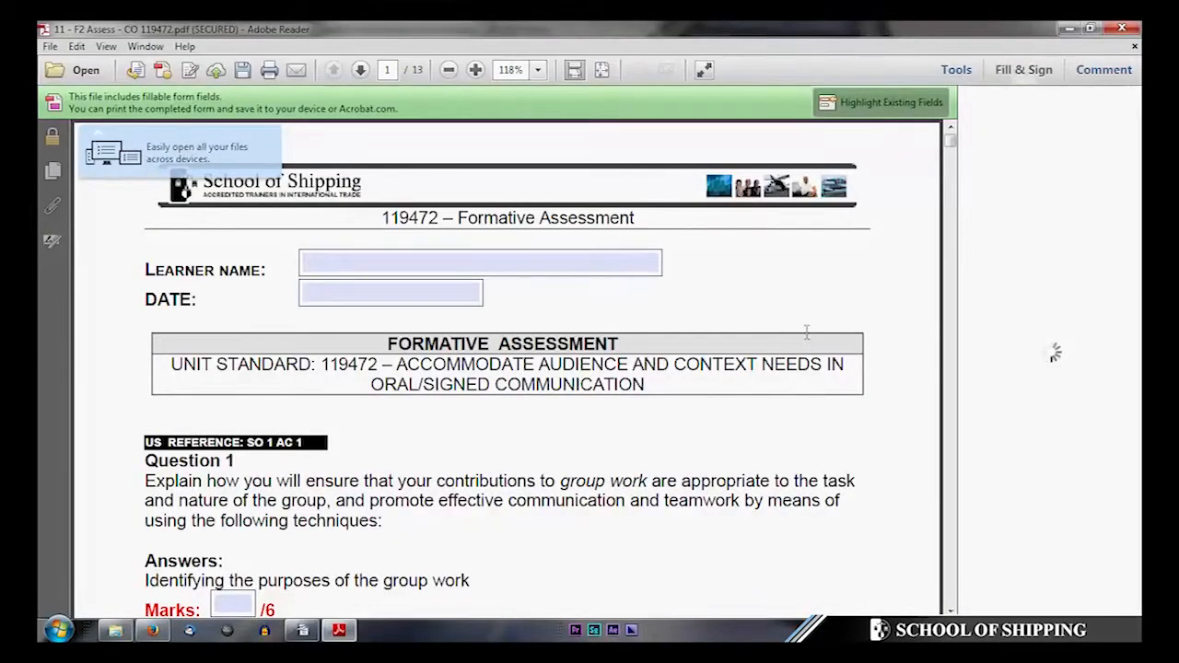
- Enter the learner's name and the date 12 December 2015 on the assessment form
click(488, 263)
text(John Doe)
key(Tab)
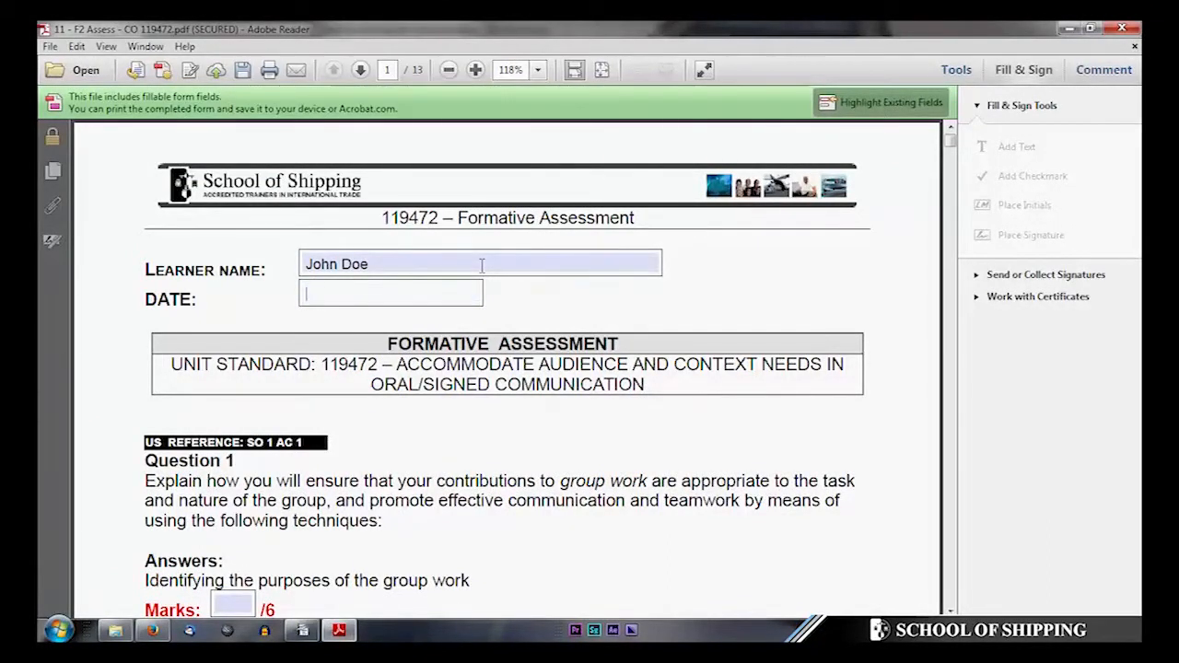
text(12 December 2015)
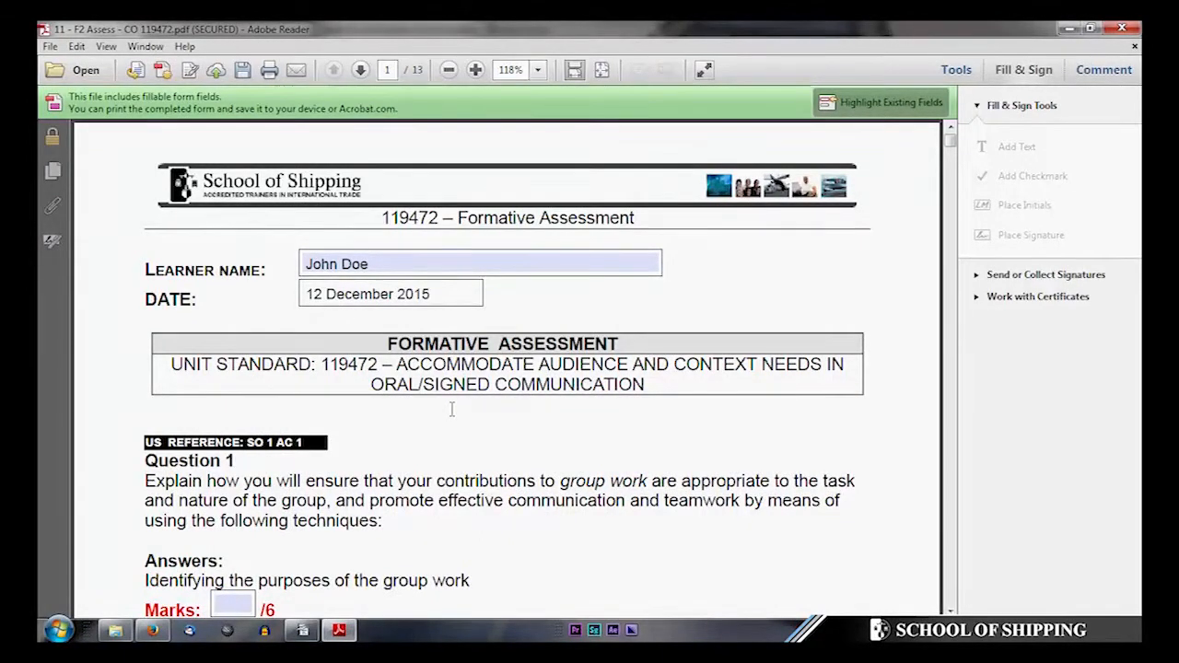
- Answer the group-work purposes and Making use of agendas boxes with 'My answer here.' and 'And here.'
scroll(452, 409, down, 3)
click(347, 455)
text(My answ)
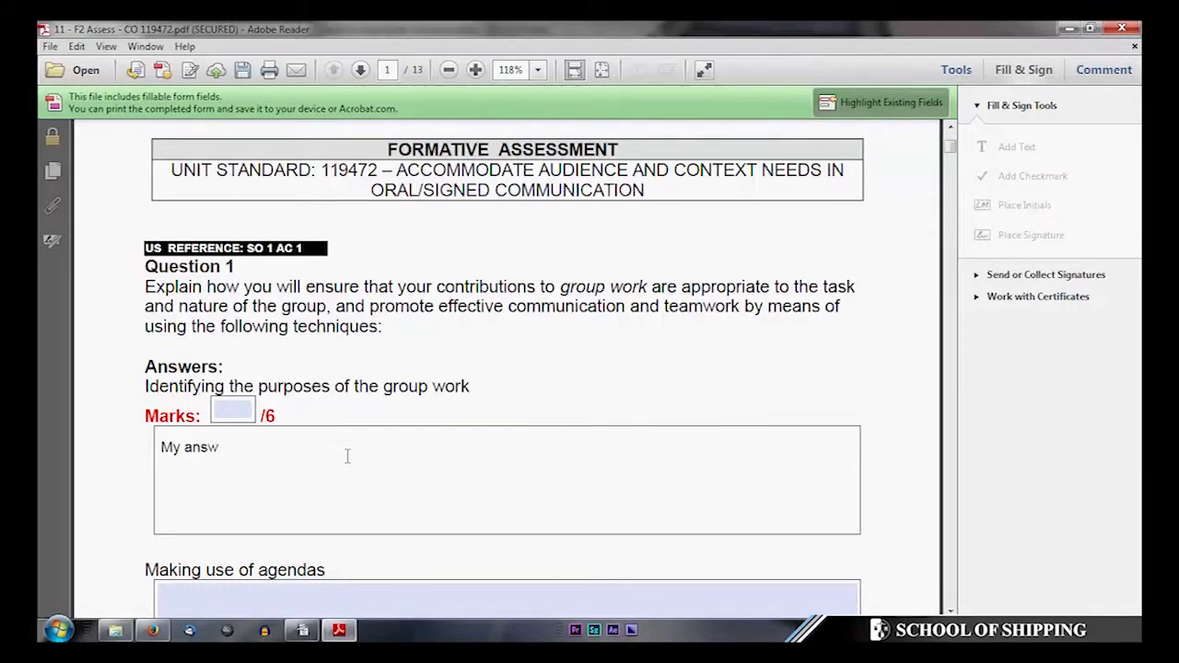
text(er here.)
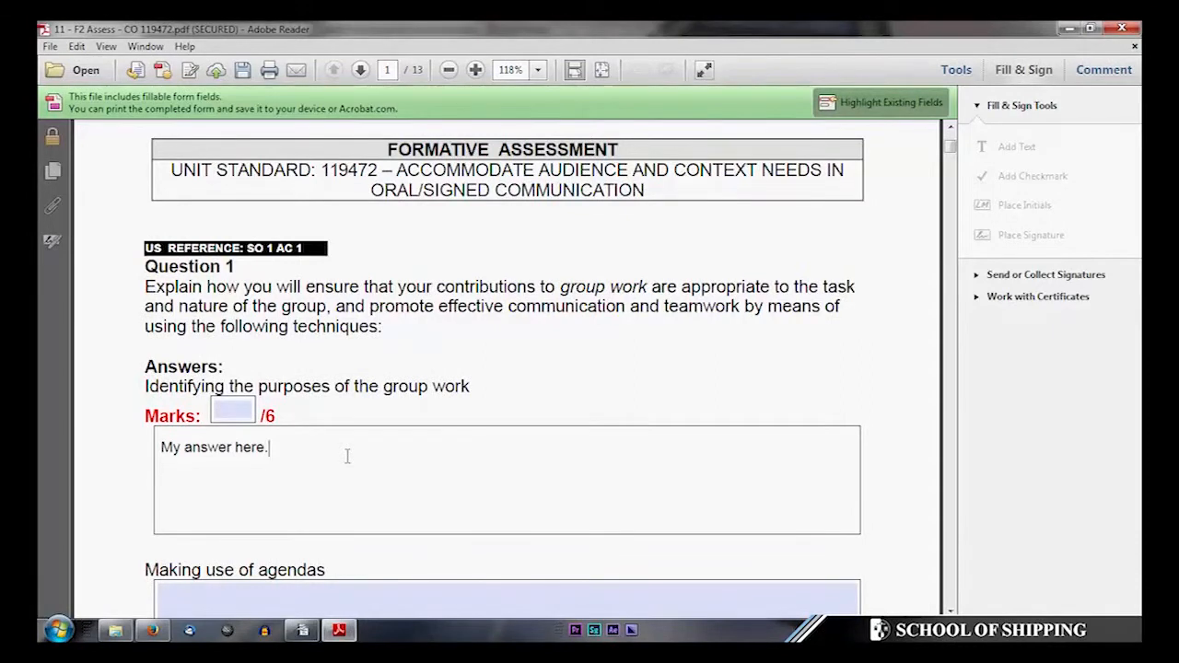
scroll(341, 451, down, 1)
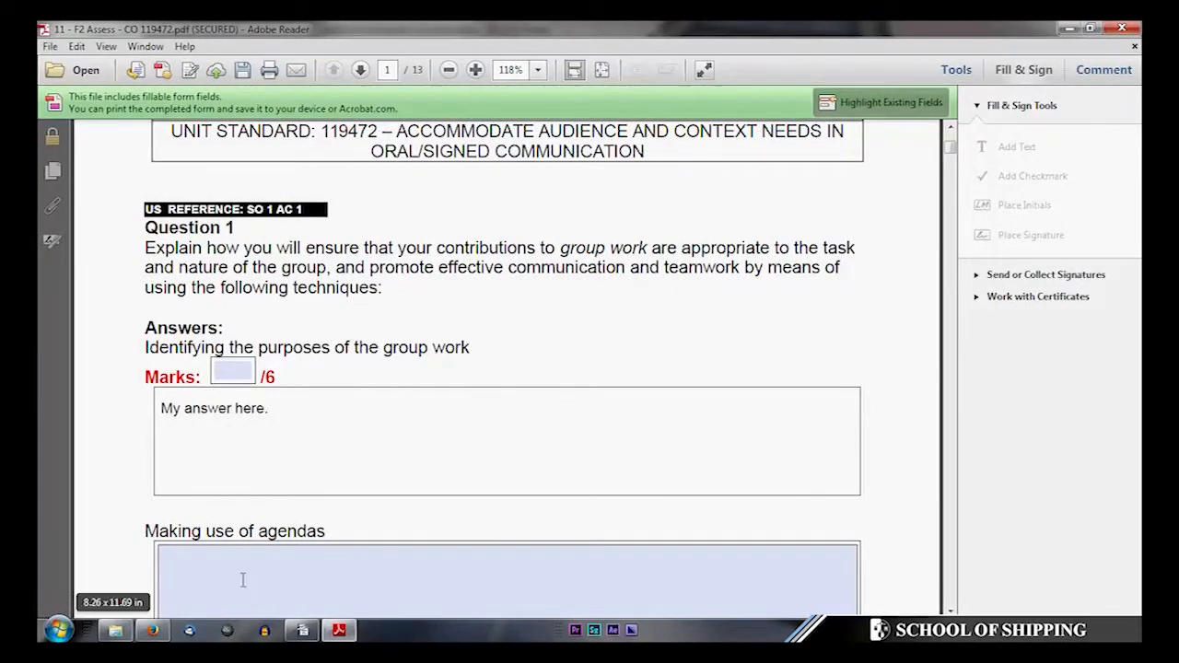
click(241, 580)
text(And here.)
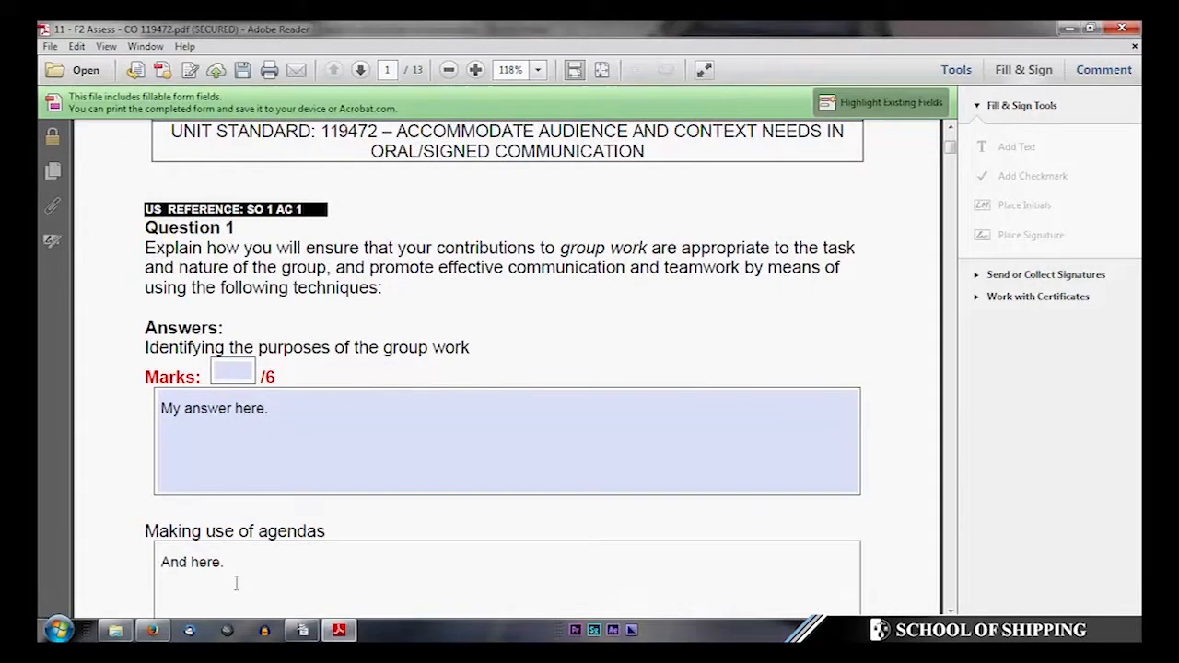
- Save the filled form under its existing name, overwriting 11 - F2 Assess - CO 119472.pdf
click(50, 46)
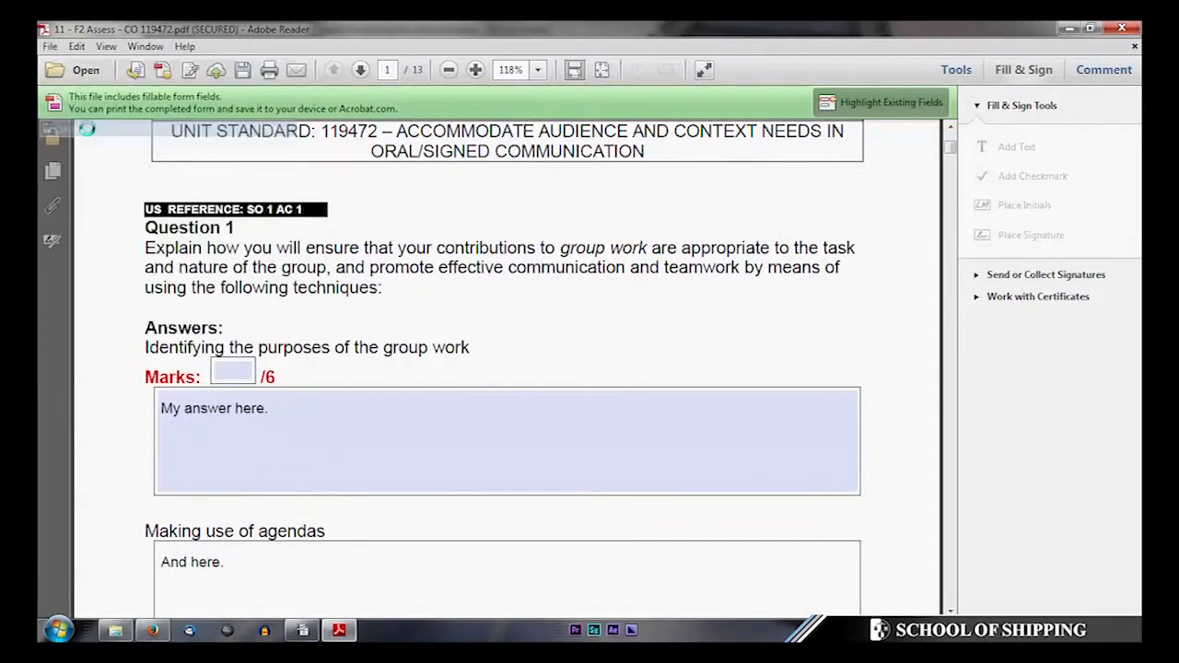
click(88, 130)
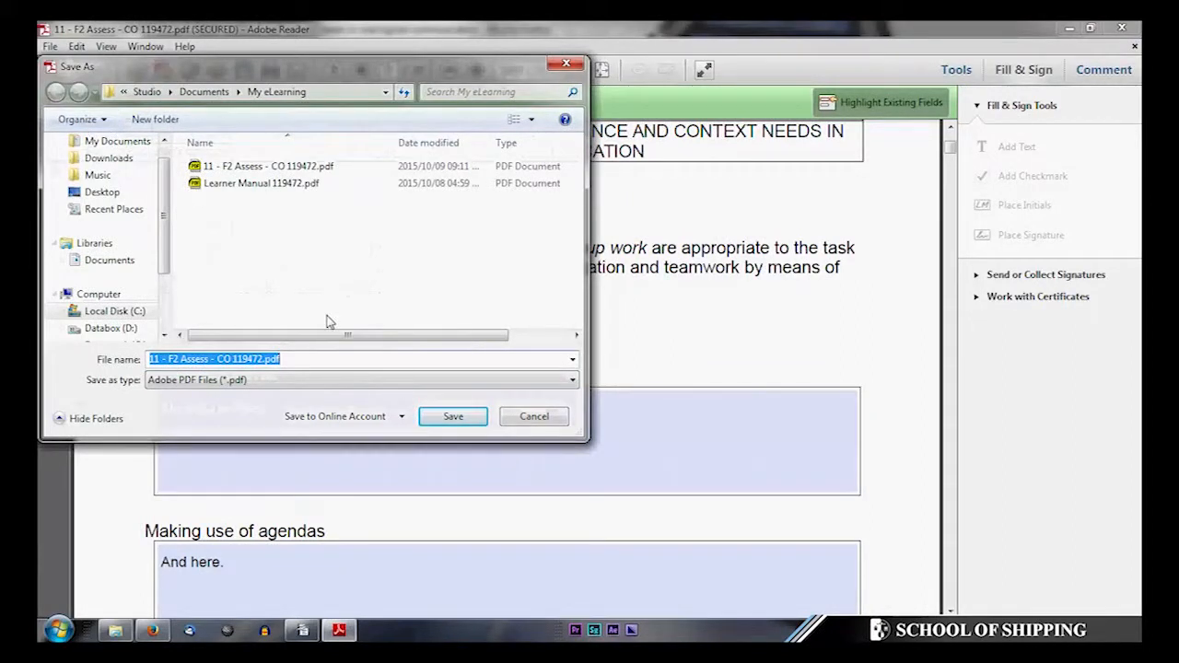
click(449, 416)
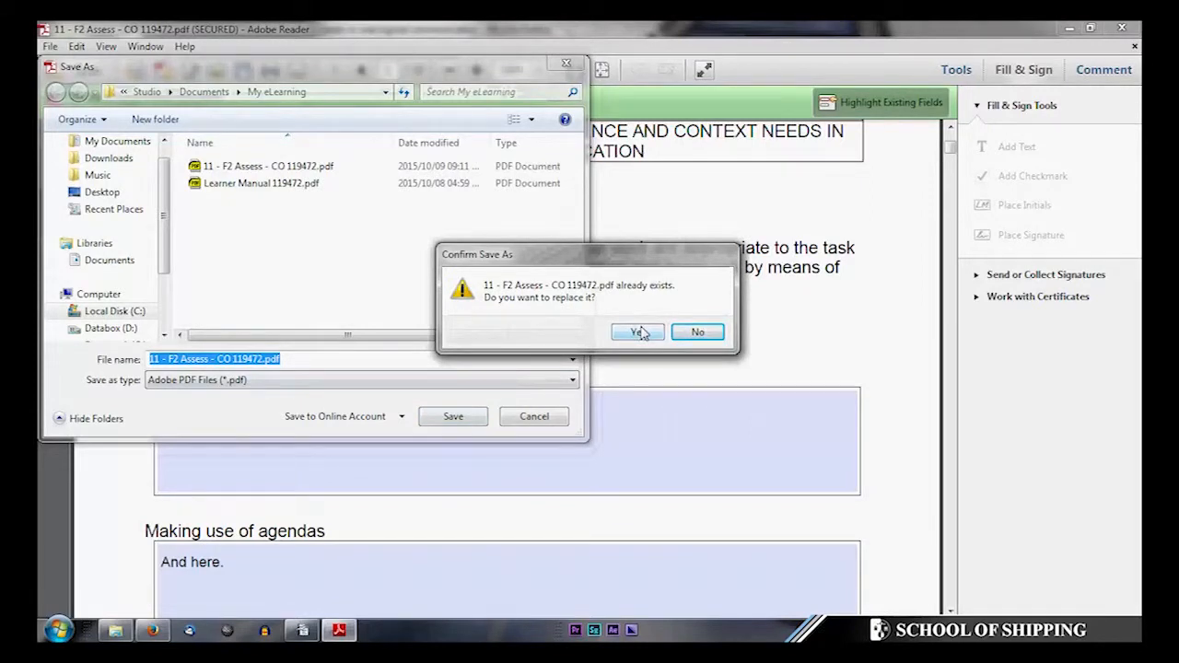
click(642, 333)
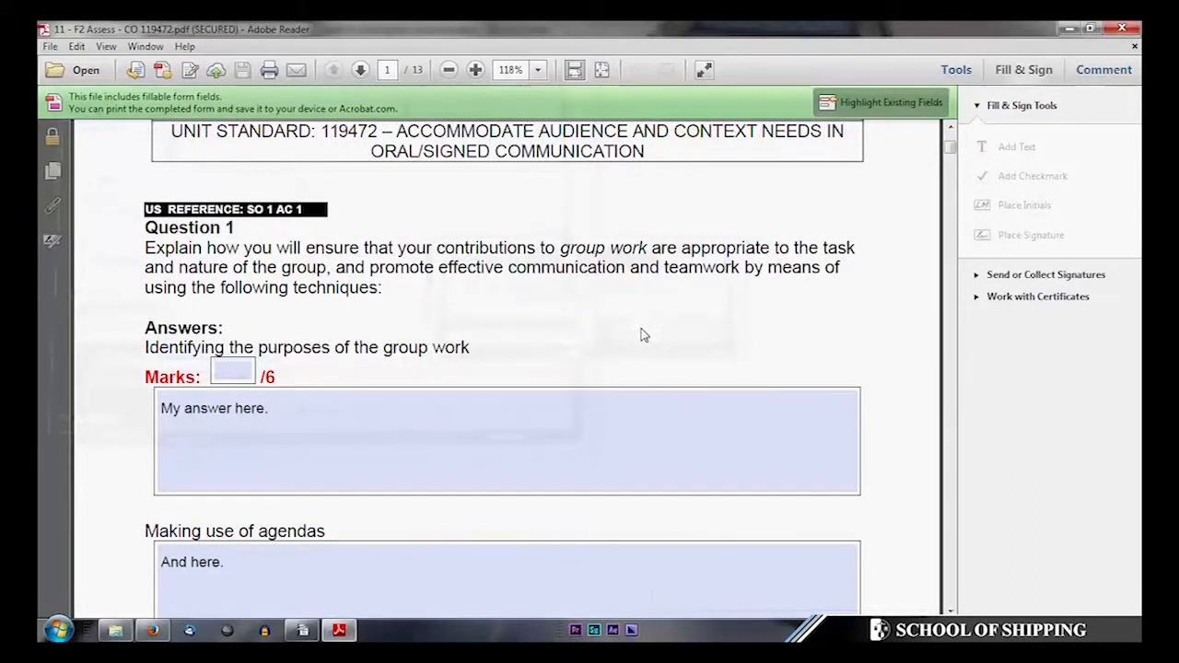
- Close and reopen 11 - F2 Assess - CO 119472.pdf in Adobe Reader to verify the saved date and answers
click(1122, 31)
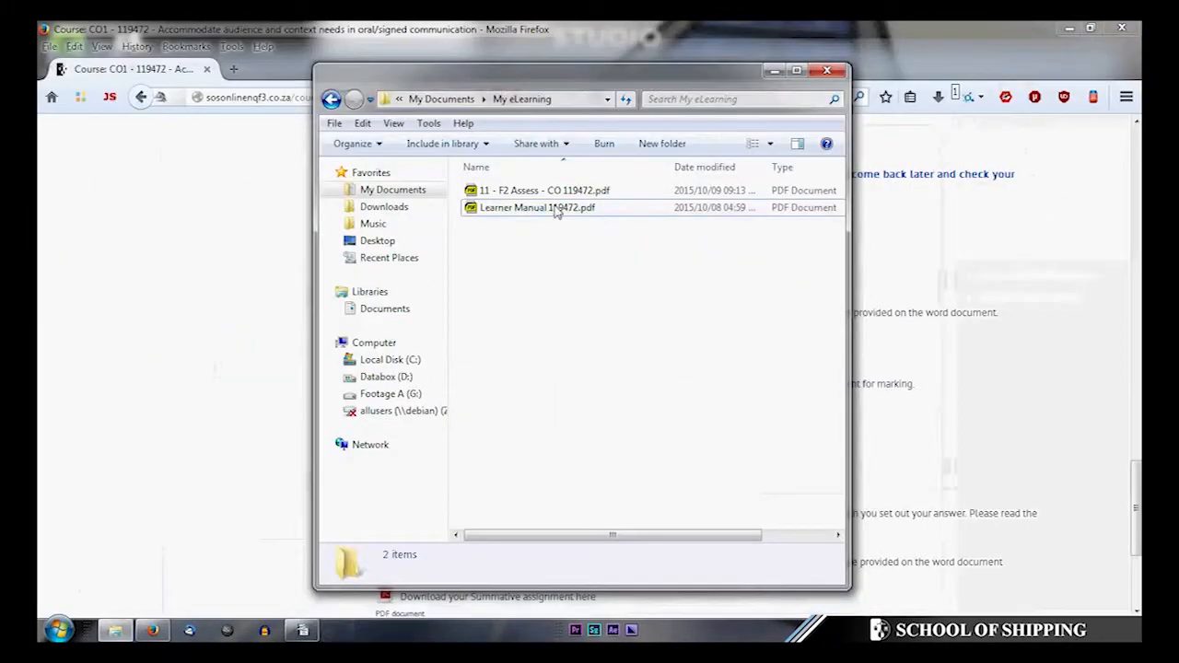
right_click(527, 189)
mouse_move(580, 293)
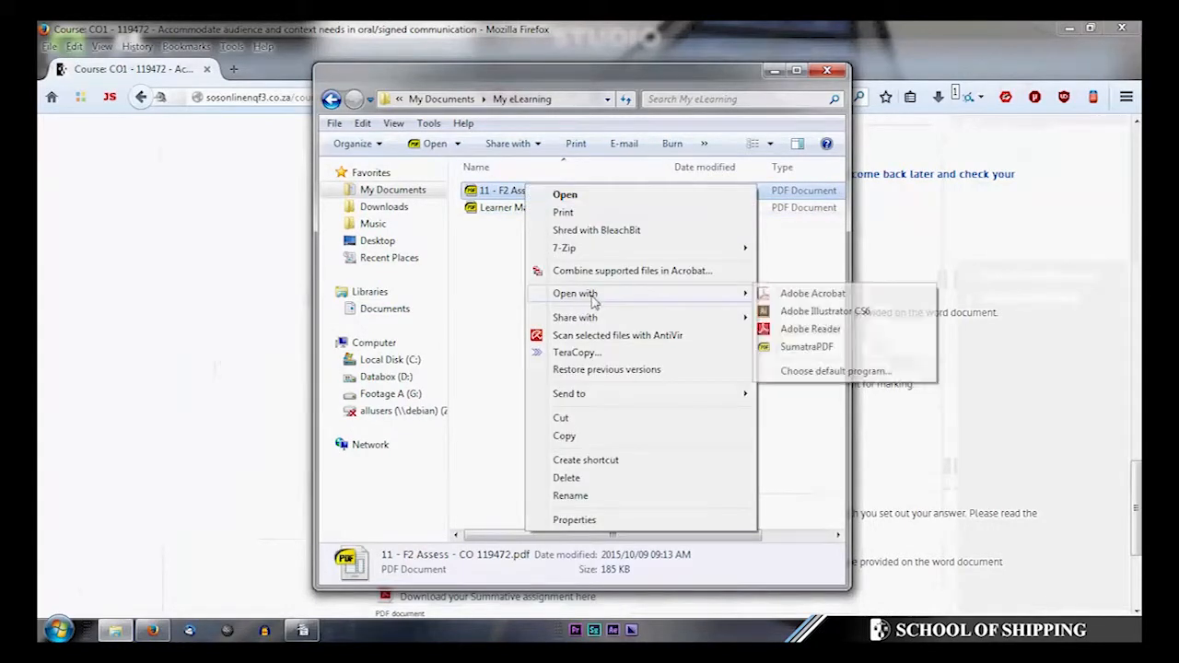
click(788, 329)
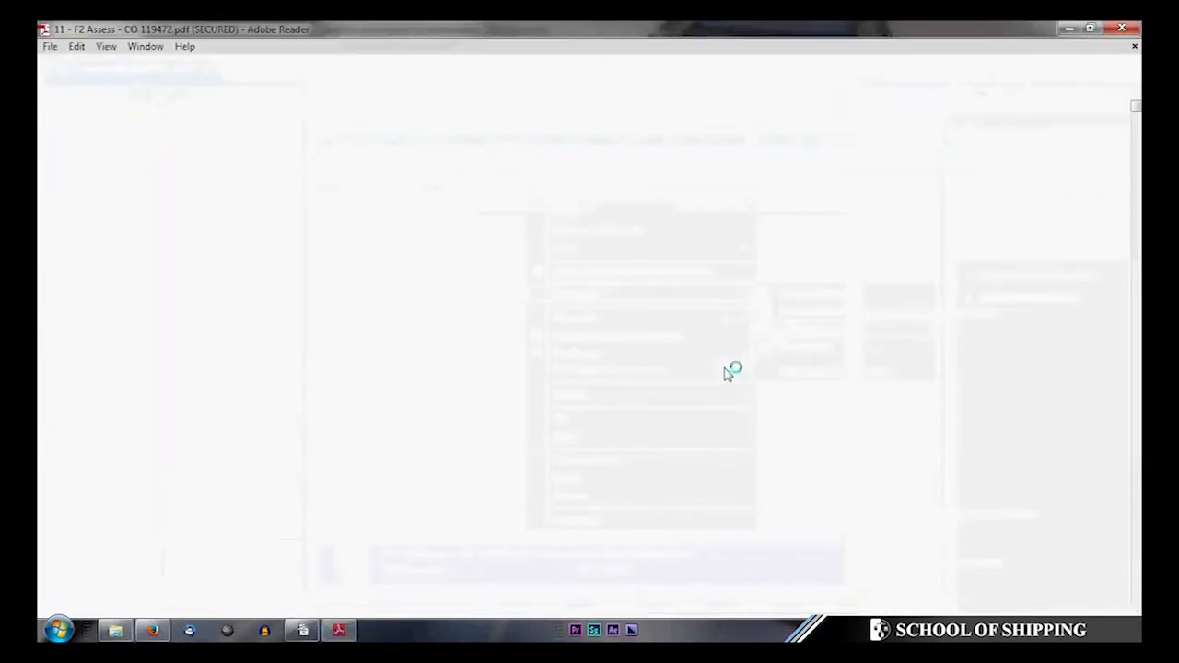
scroll(397, 348, down, 3)
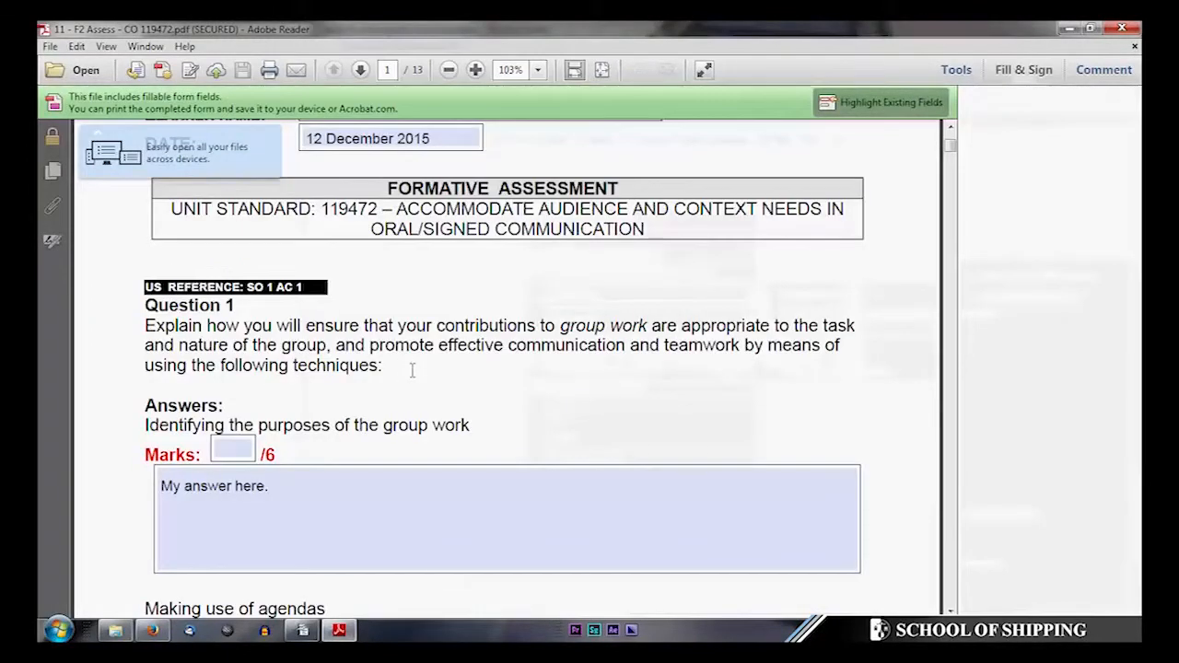
scroll(411, 368, down, 3)
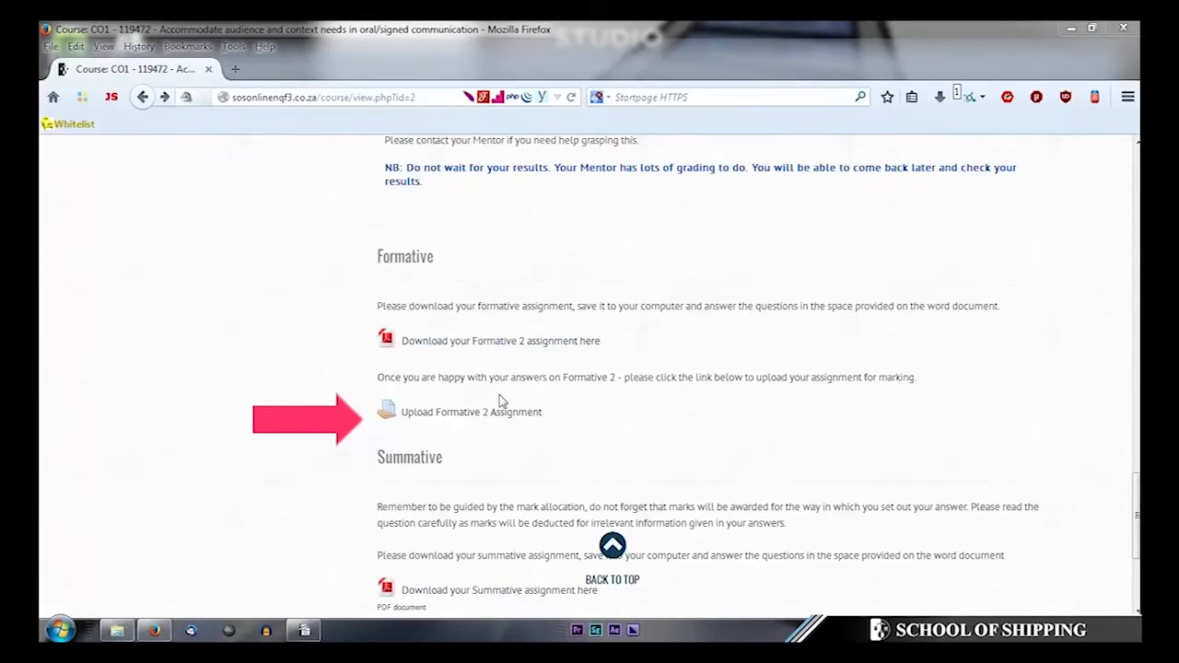
- Open Upload Formative 2 Assignment, choose Edit submission and scroll to the empty File submissions area
click(480, 414)
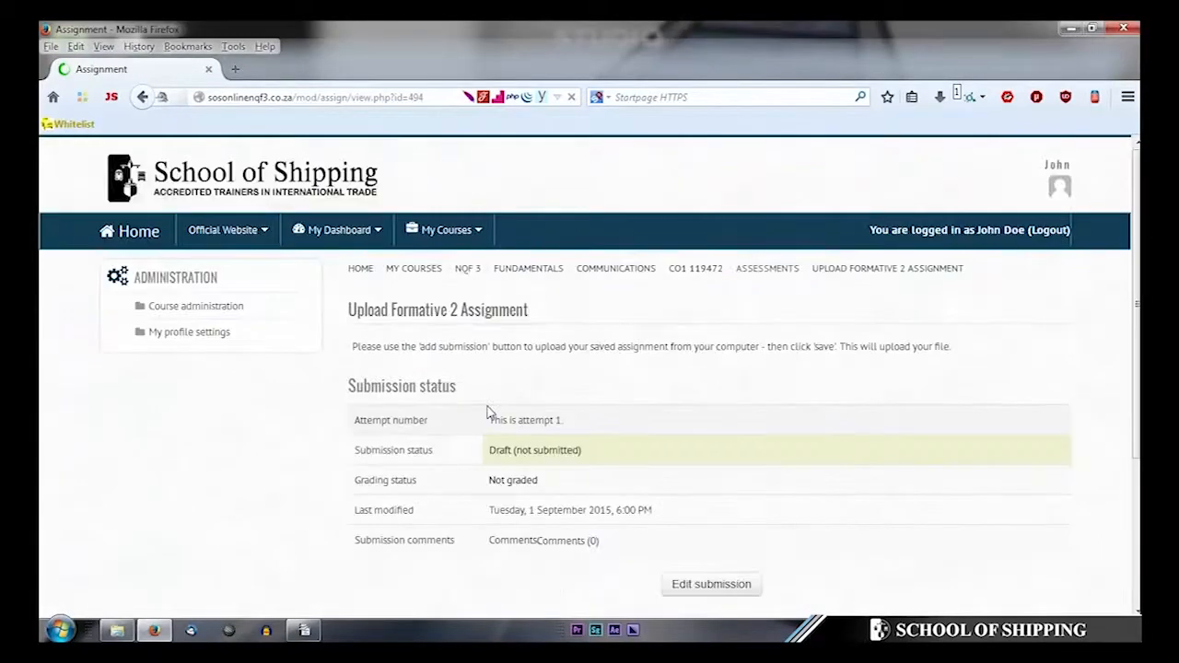
scroll(921, 500, down, 5)
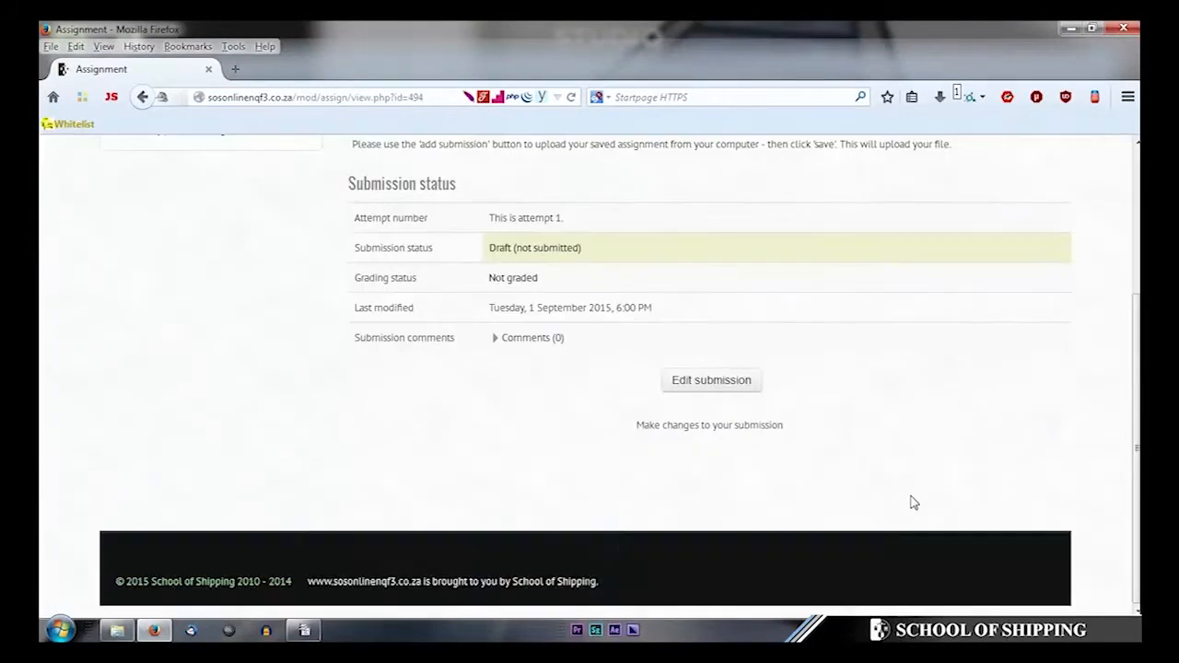
click(724, 376)
click(724, 378)
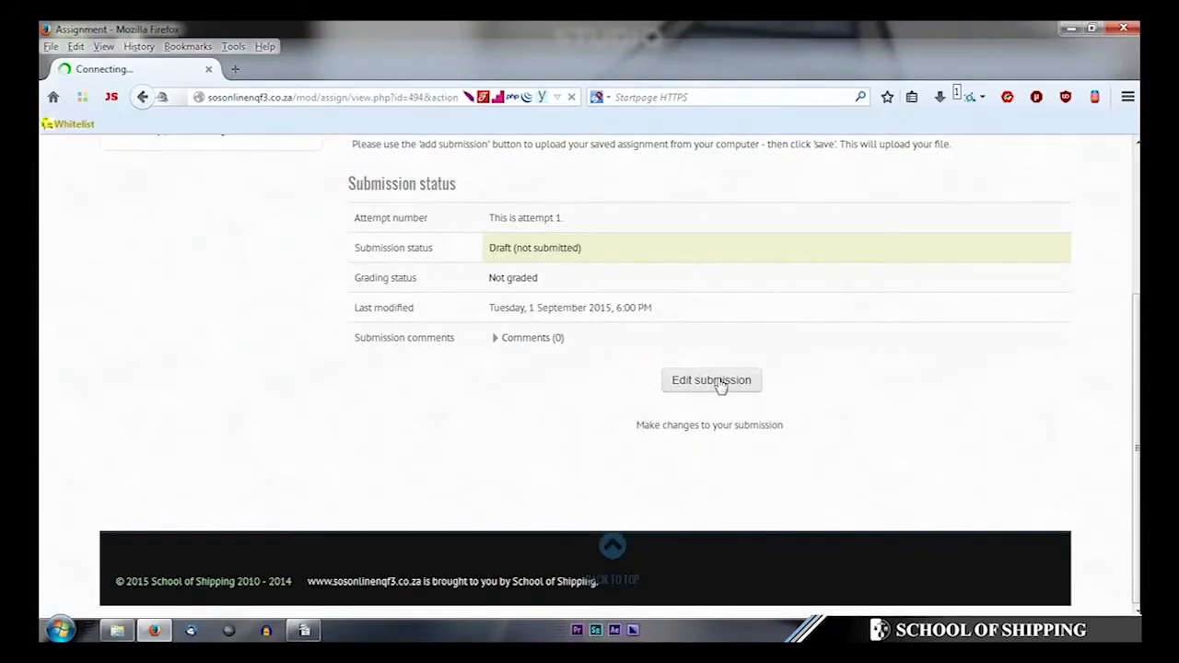
scroll(497, 348, down, 10)
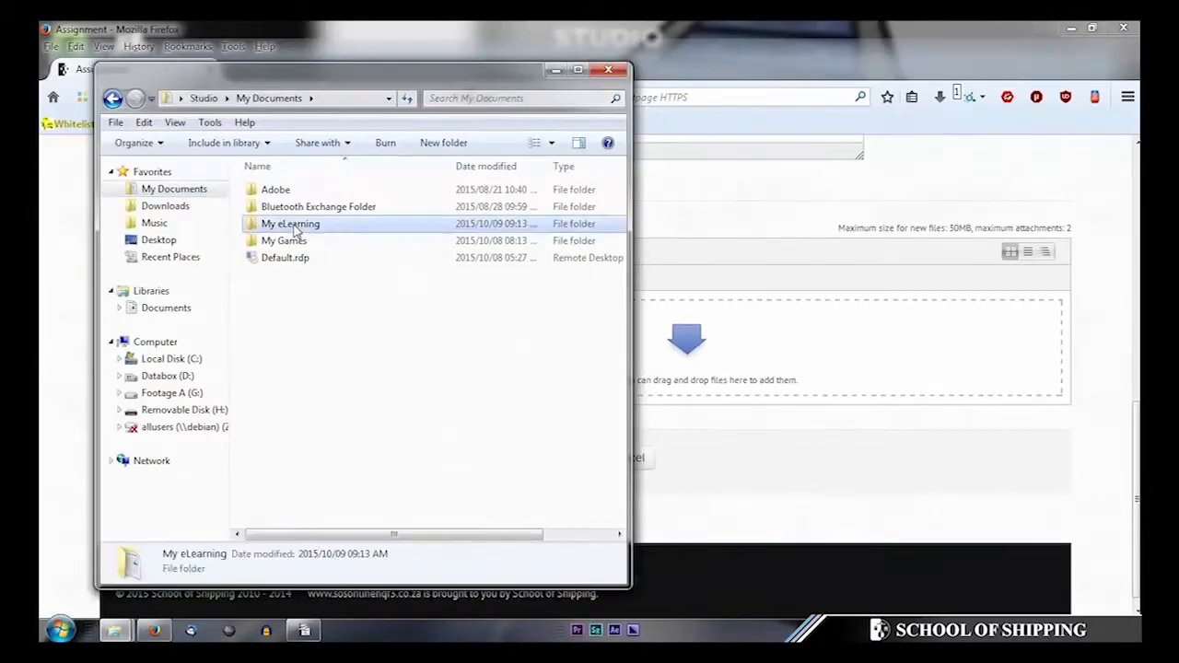
- Drag 11 - F2 Assess - CO 119472.pdf from My eLearning into the upload area and save changes
double_click(299, 224)
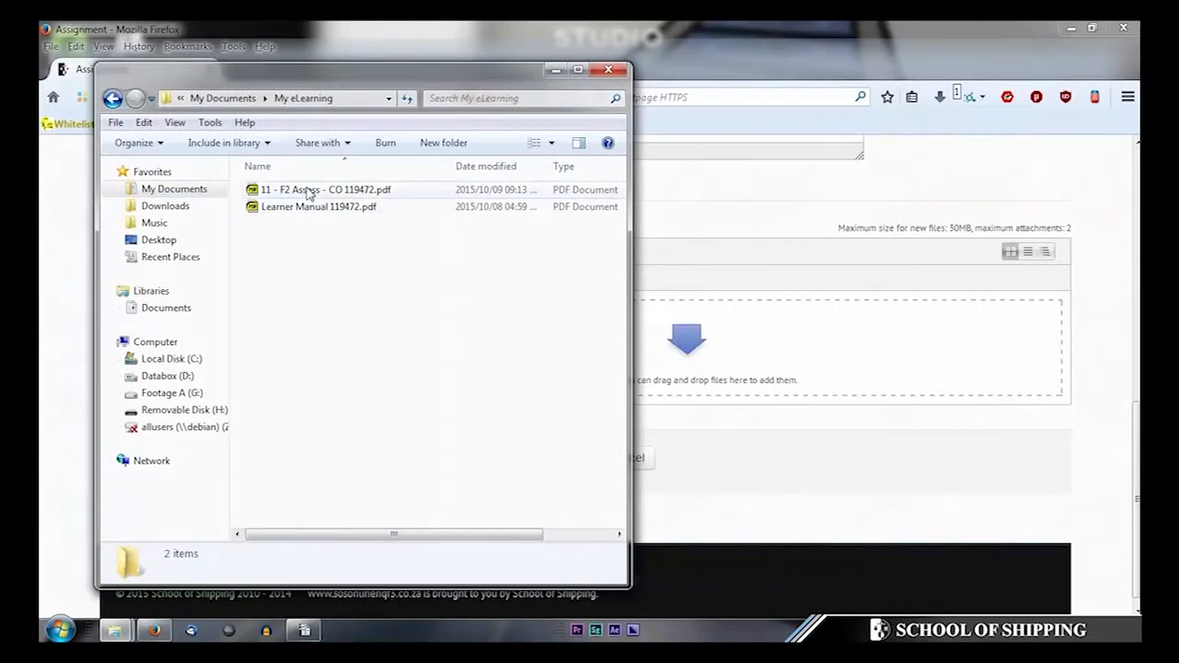
drag(308, 192, 802, 351)
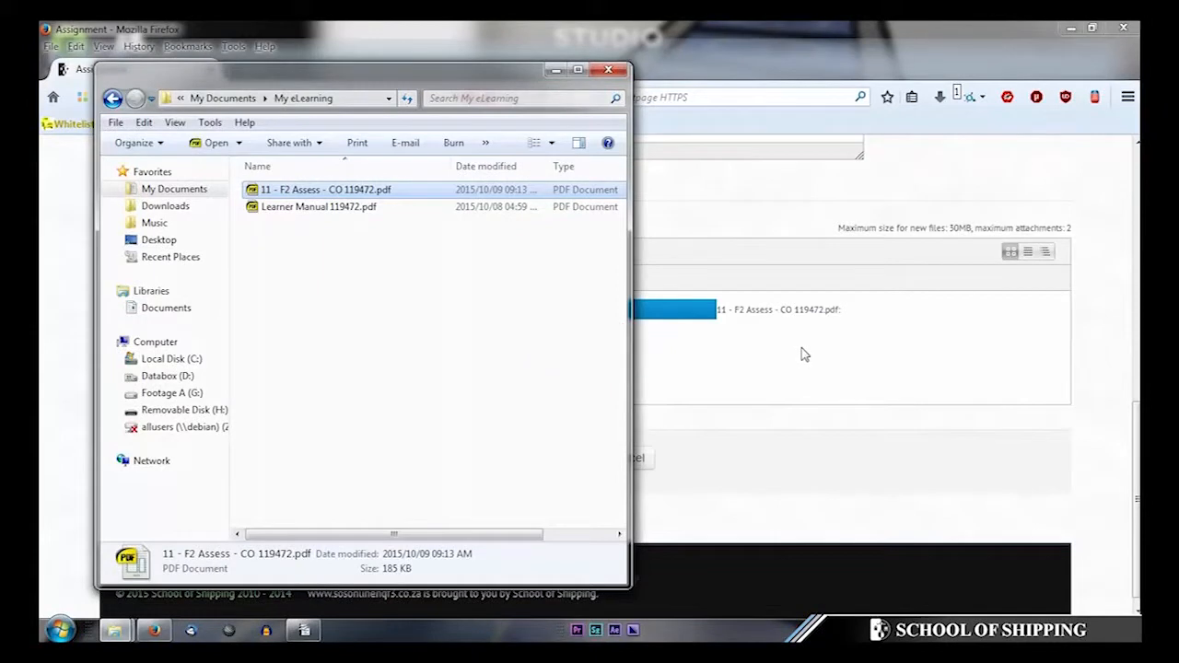
click(848, 453)
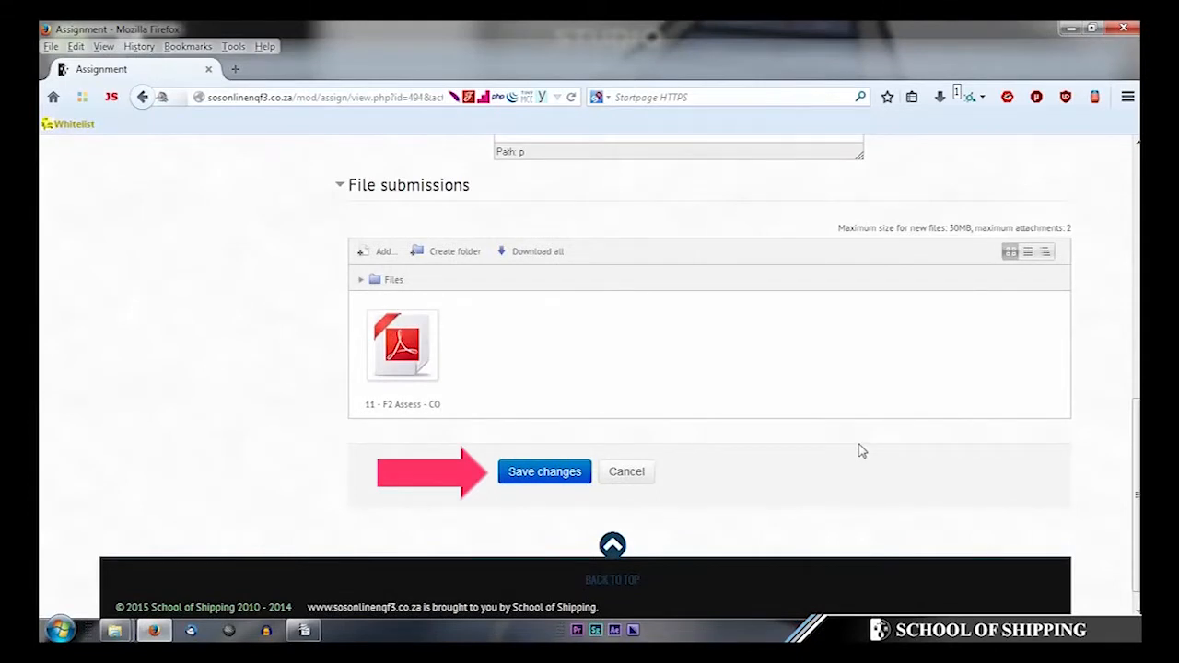
click(545, 477)
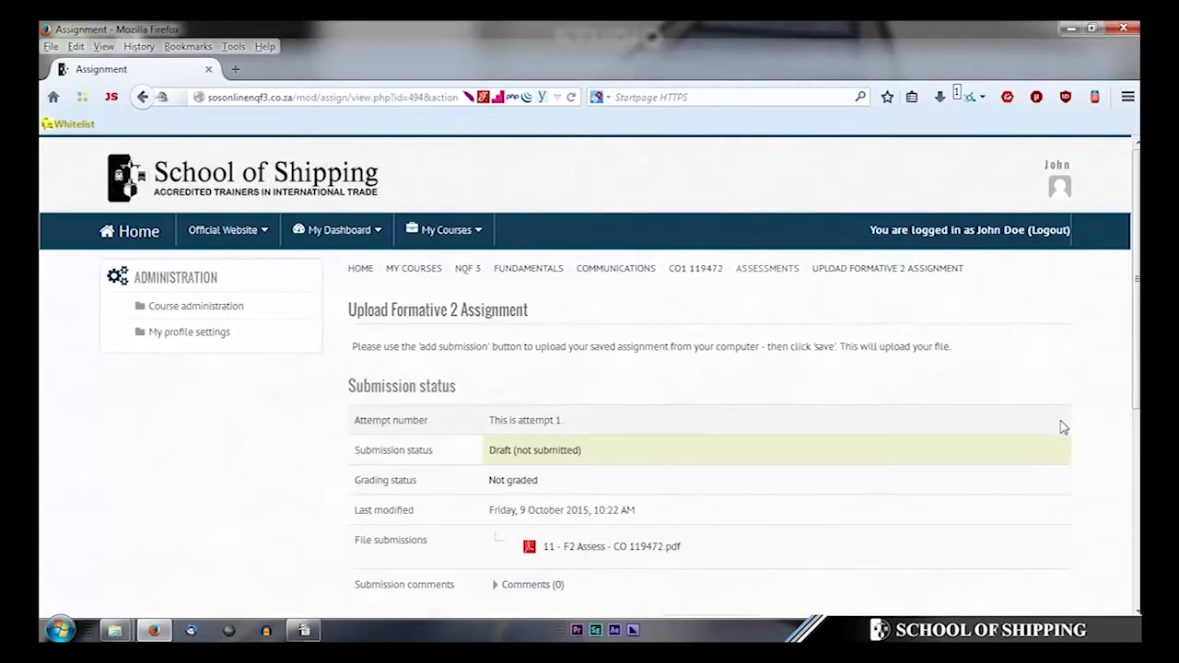
- Scroll down to review the saved submission's buttons
scroll(1059, 426, down, 5)
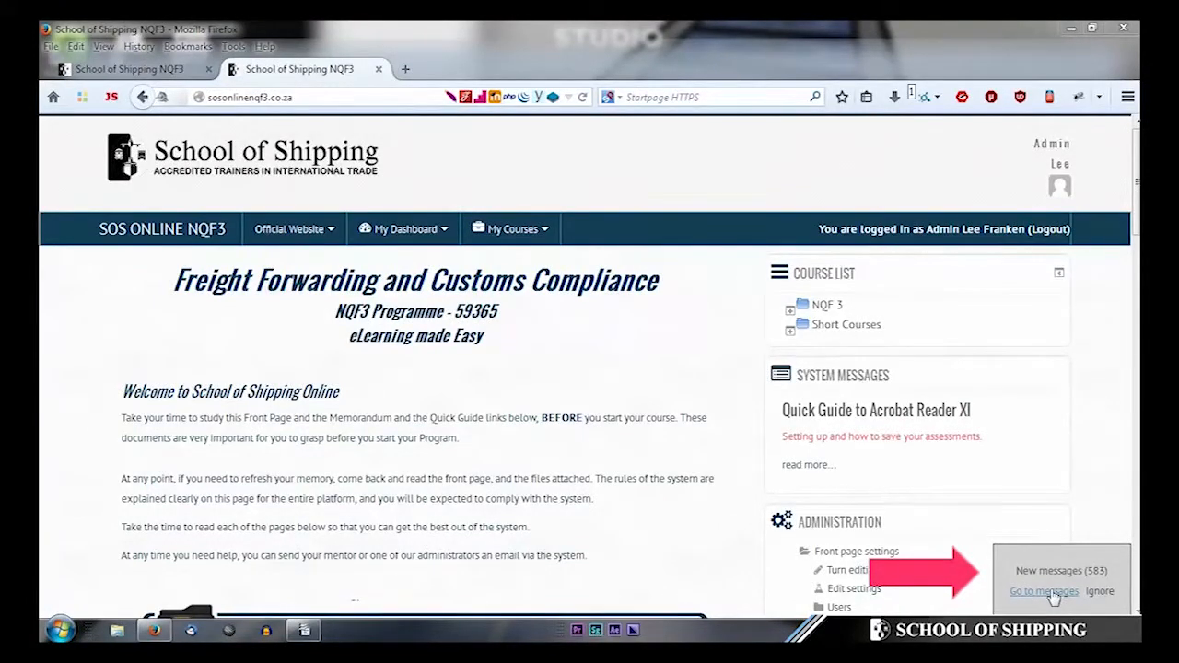
- Open the new messages and the first sender's conversation, scrolling down to its message box
click(1044, 591)
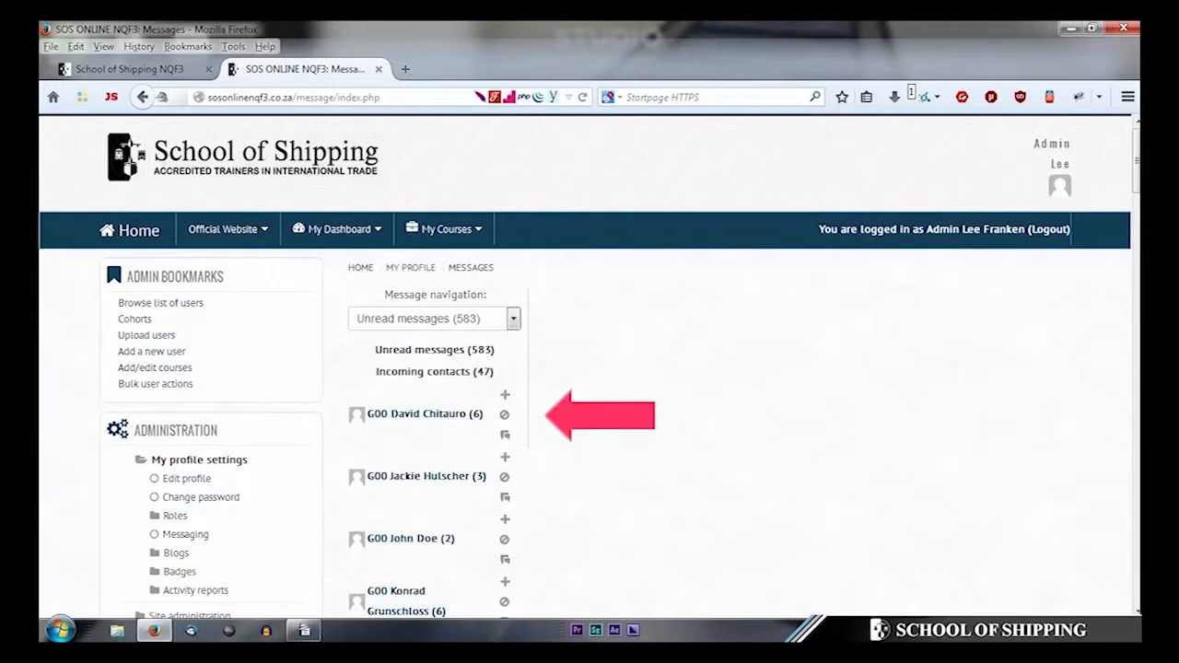
click(418, 416)
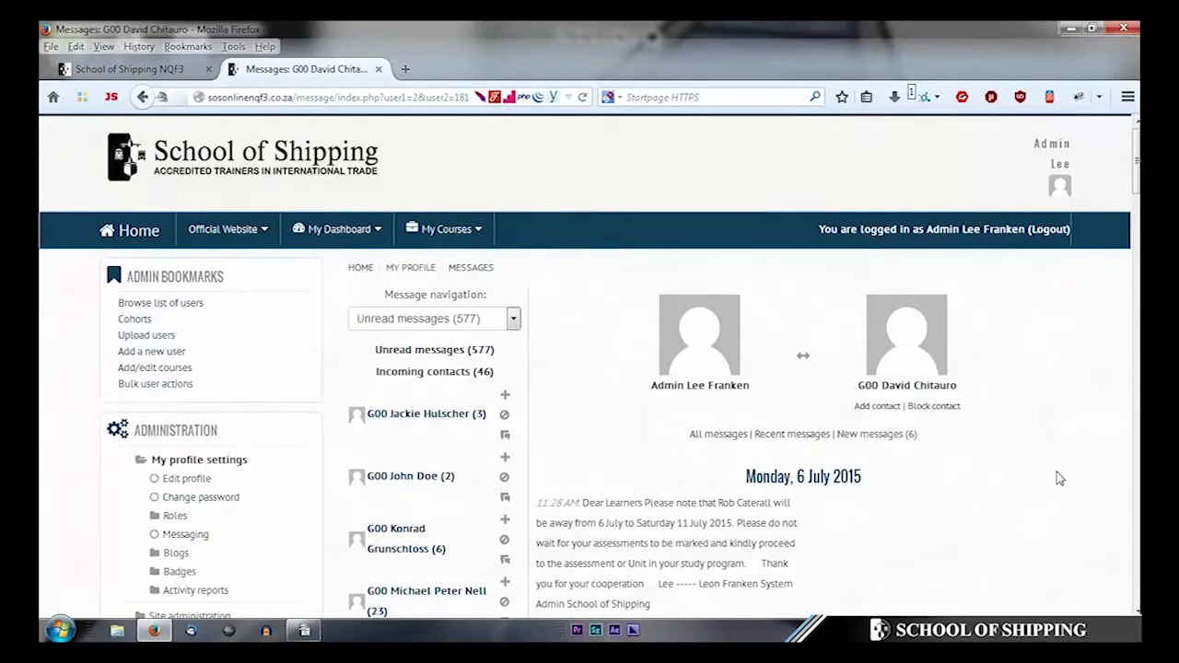
scroll(1057, 478, down, 8)
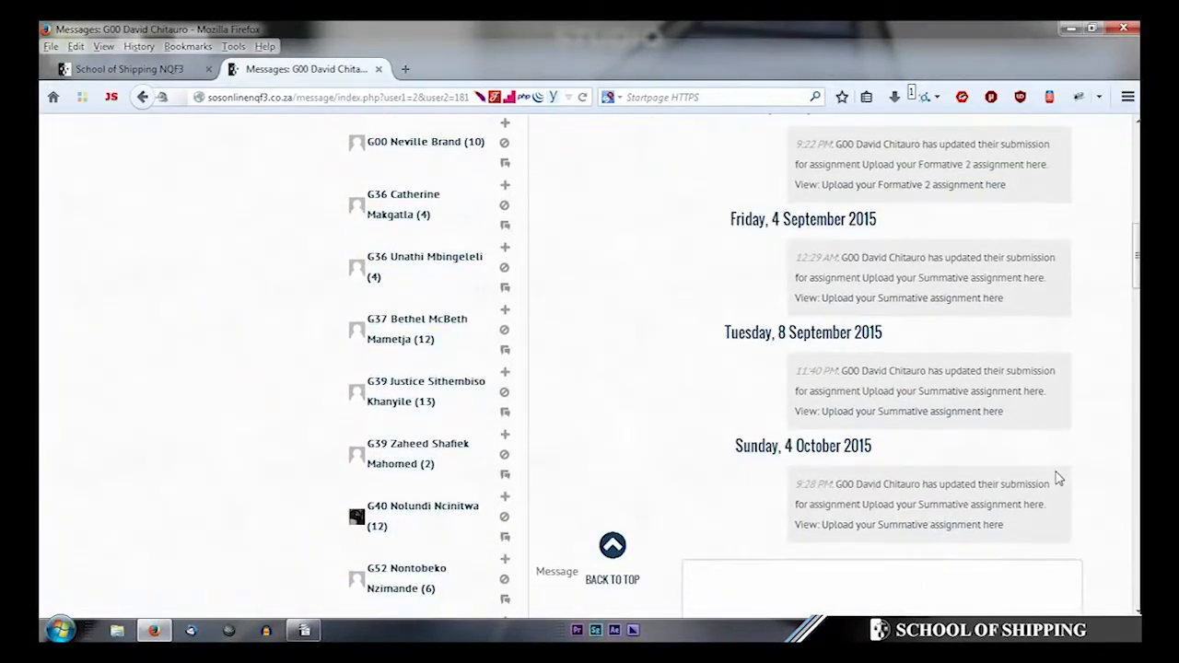
scroll(1057, 478, down, 4)
- Send the student 'Hello' and, on a new line, 'This is a test from the system'
click(919, 410)
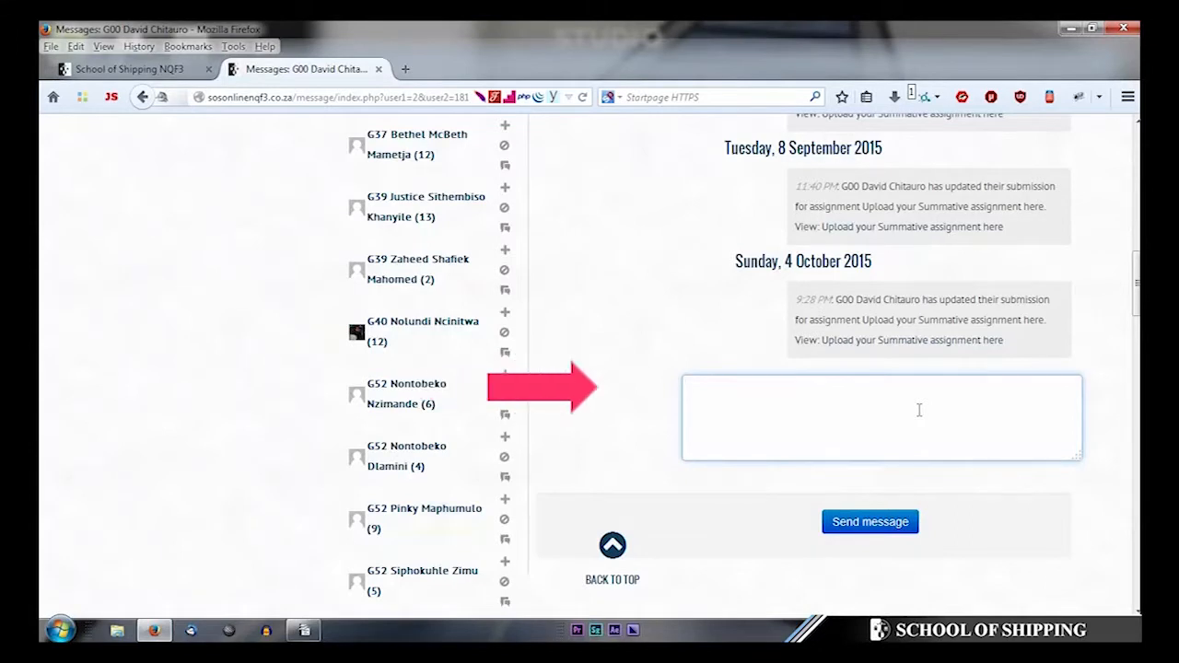
text(Hello)
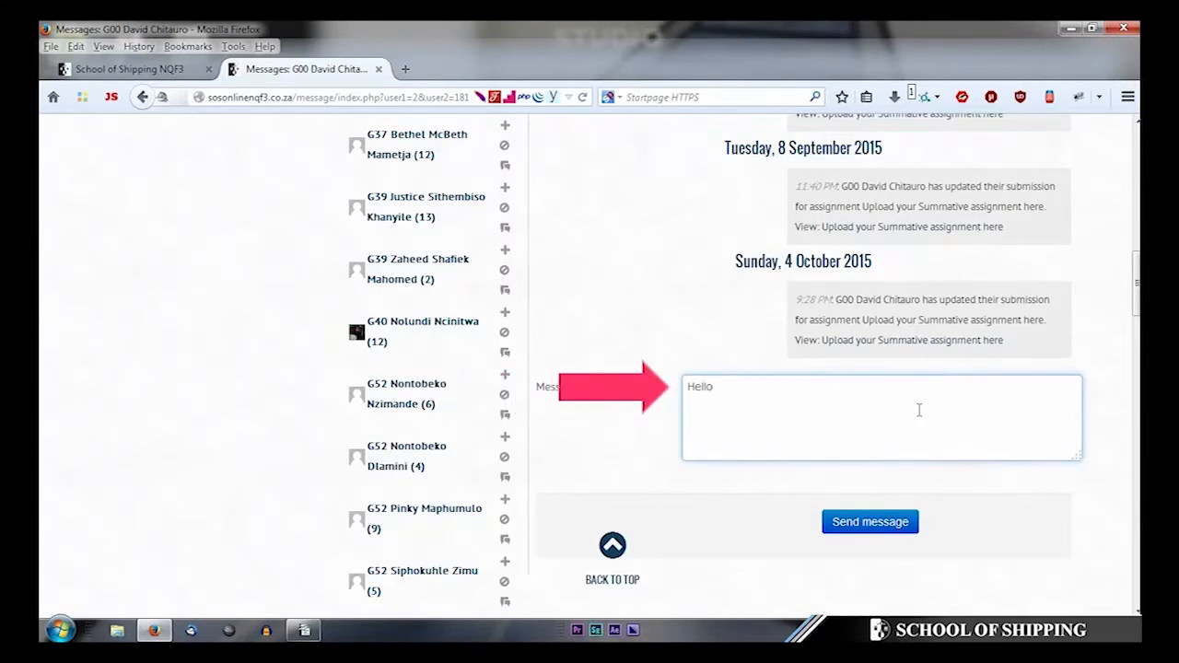
key(Return)
key(Return)
text(This is)
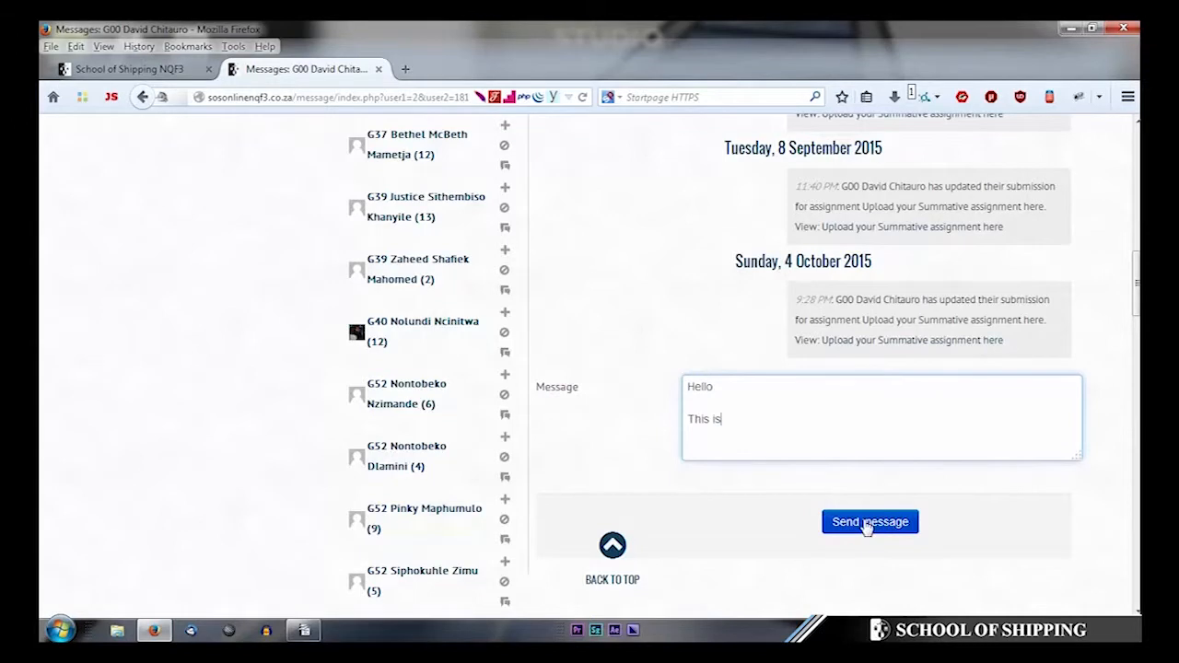
text( a test from the system)
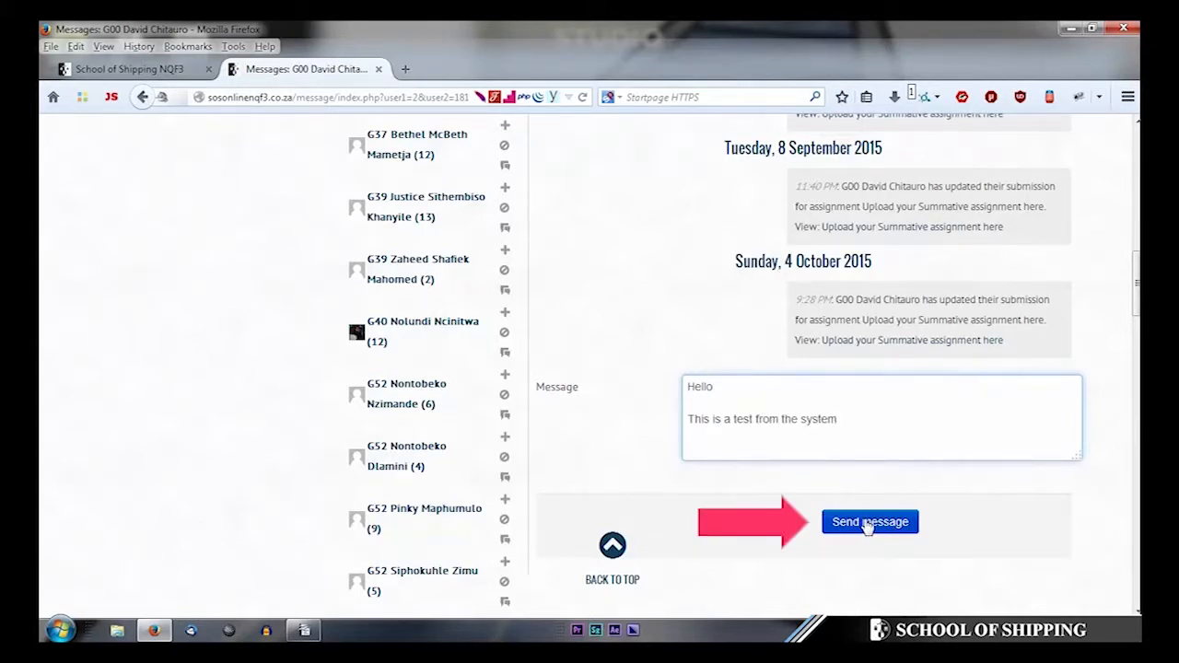
click(889, 530)
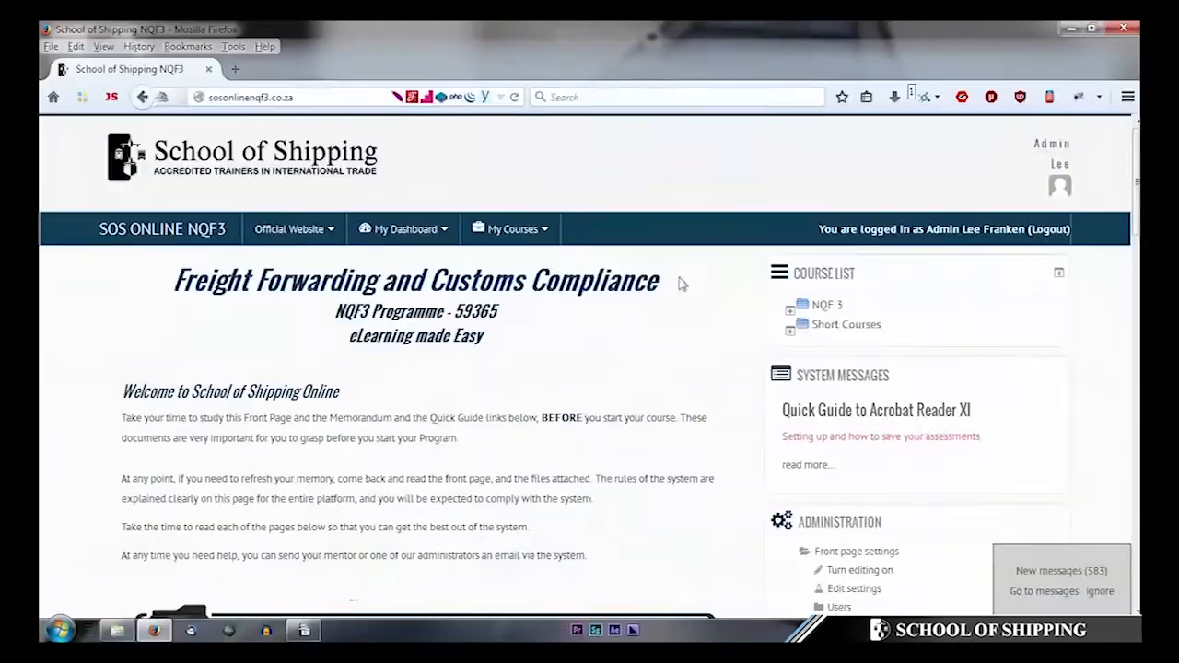
- Expand NQF 3 > Fundamentals > Communications, open CO1 119472, and start a message to the mentor
click(827, 306)
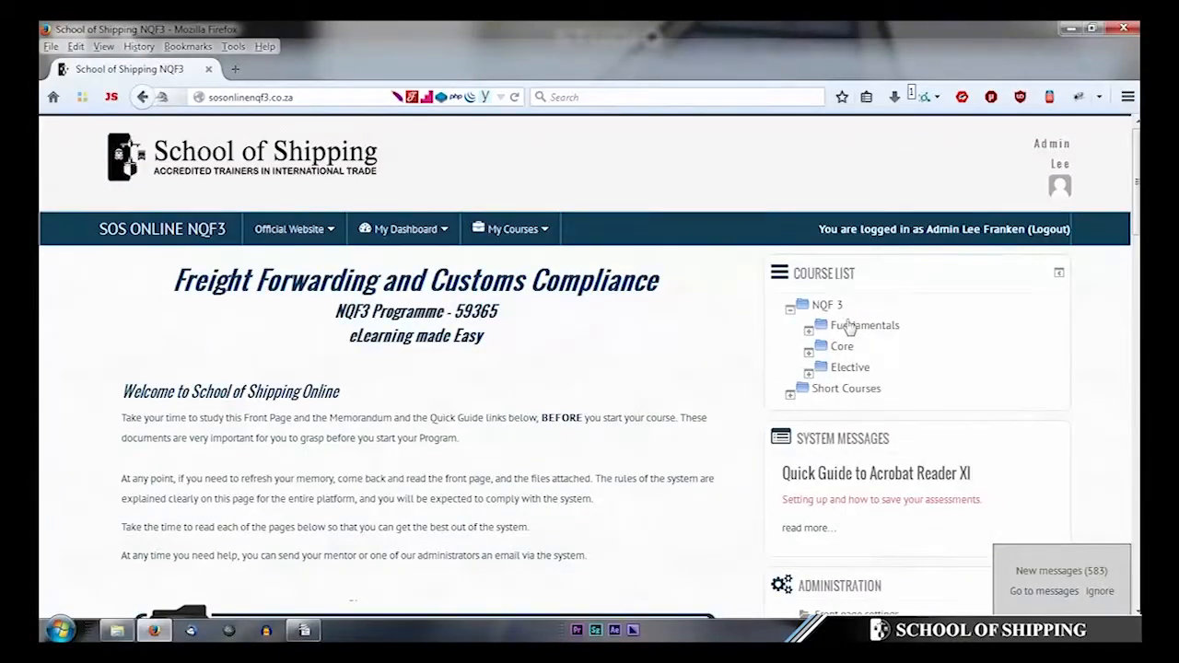
click(857, 327)
click(866, 354)
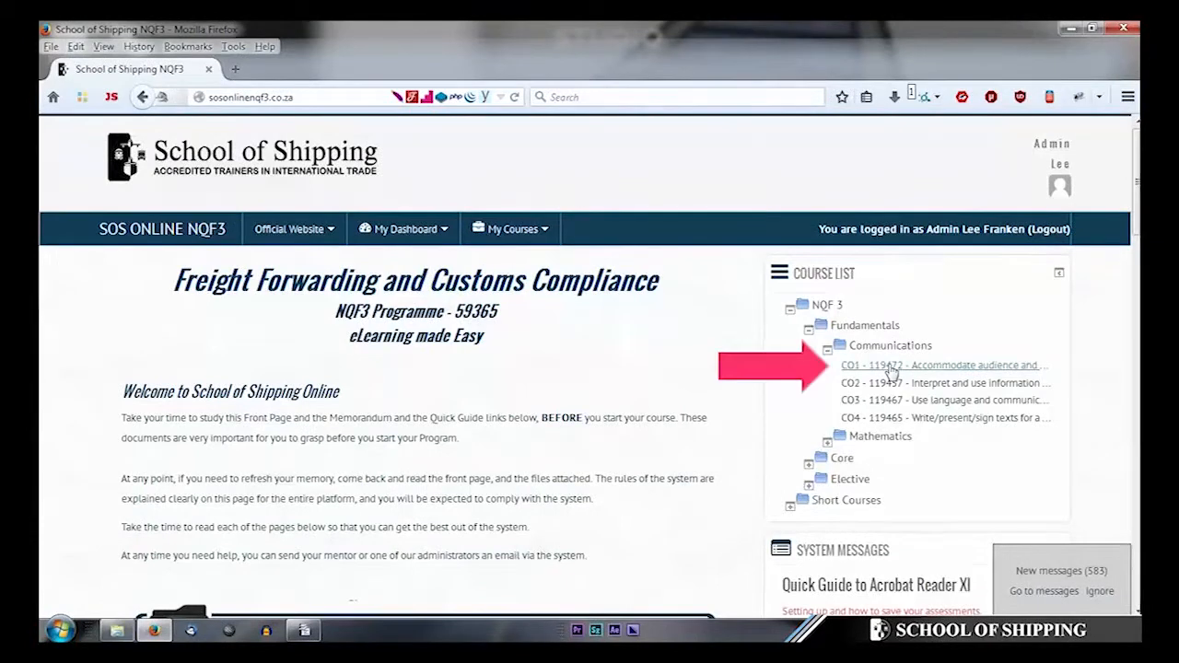
click(894, 368)
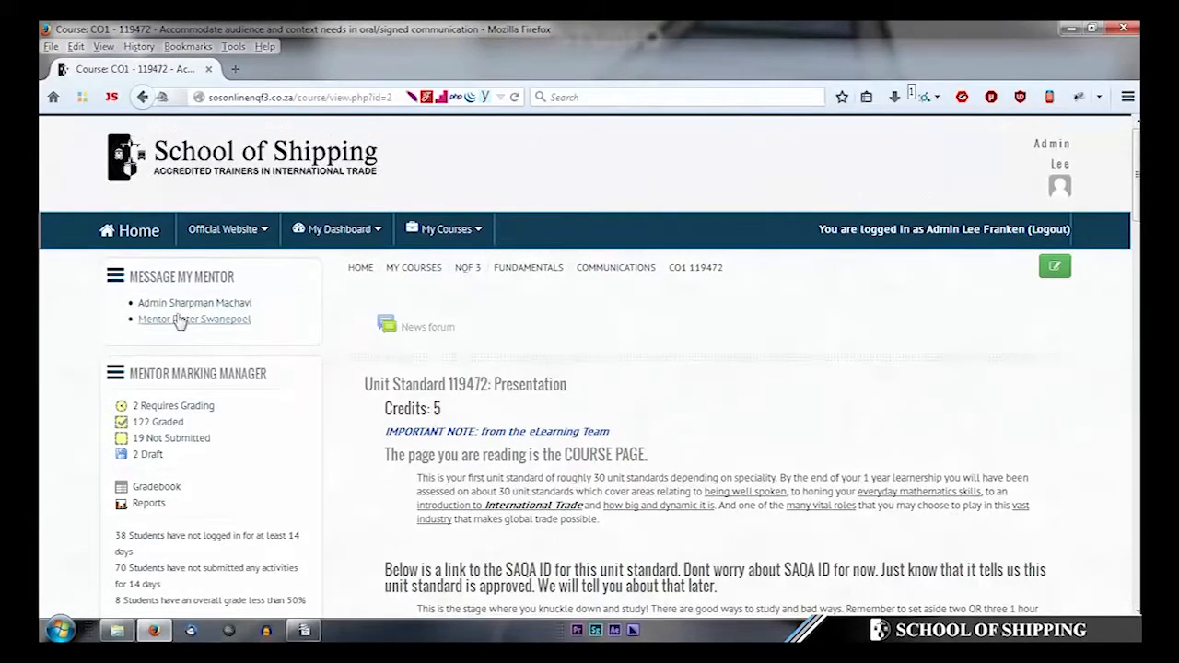
click(218, 309)
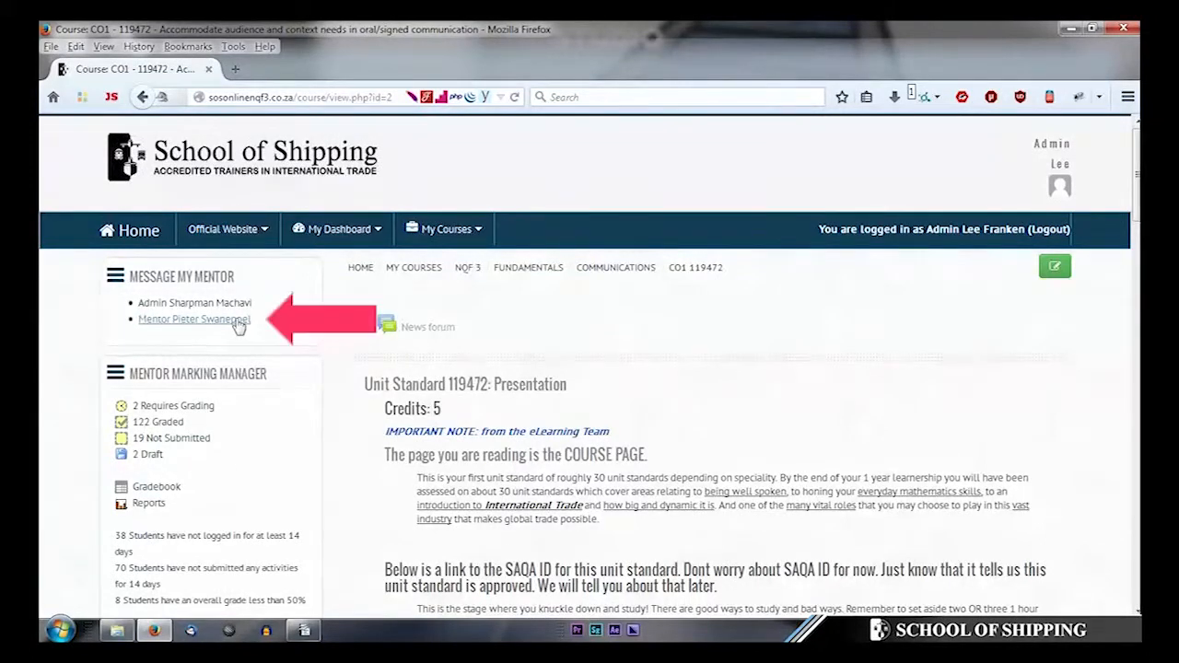
click(238, 320)
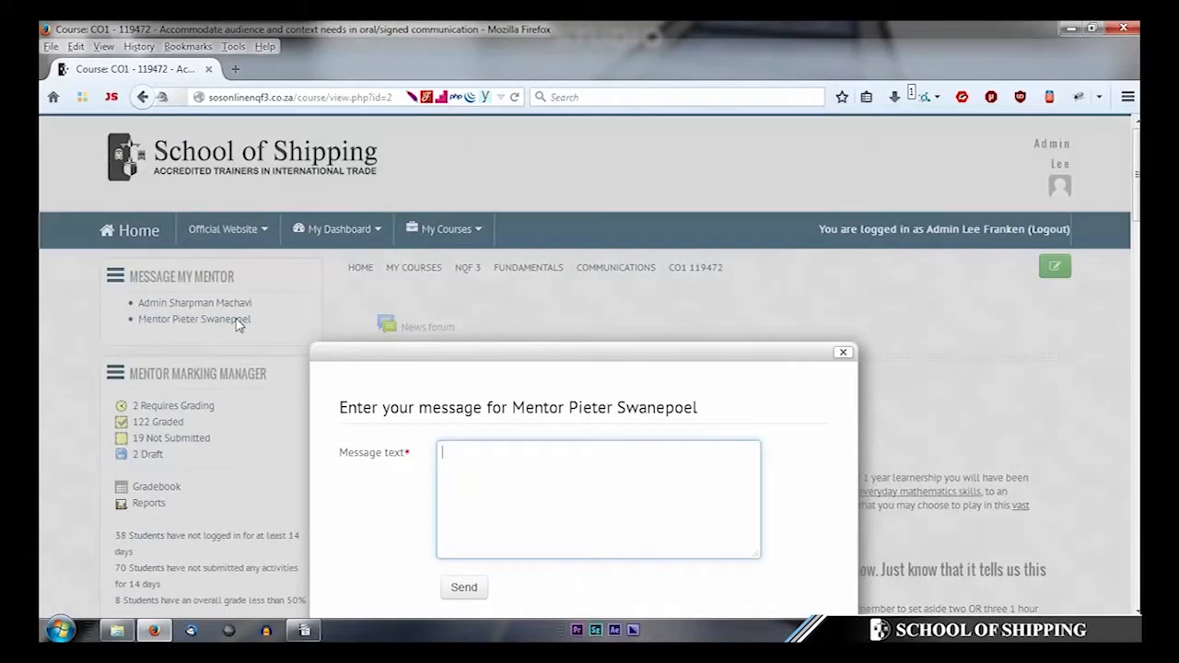
- Send the mentor a greeting, 'This is a test' and a Regards sign-off, then dismiss the confirmation
scroll(1022, 403, down, 3)
text(Hello Pieter)
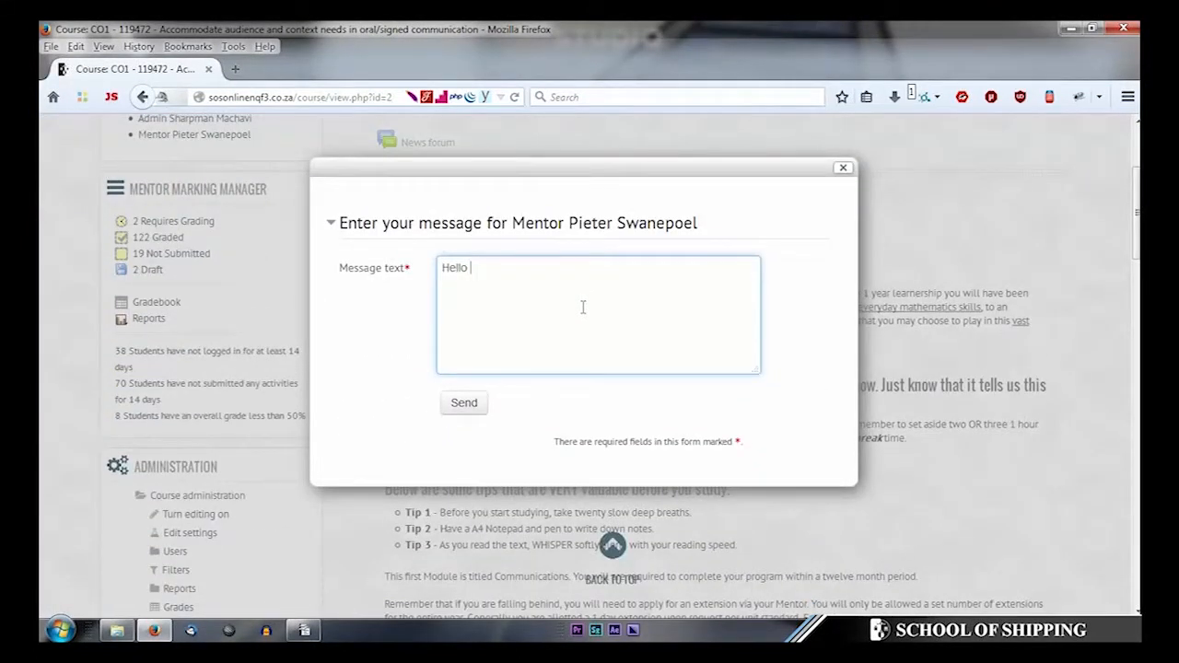
key(Return)
key(Return)
text(This is a )
text(test  )
text(Regards)
key(Return)
text(Lee)
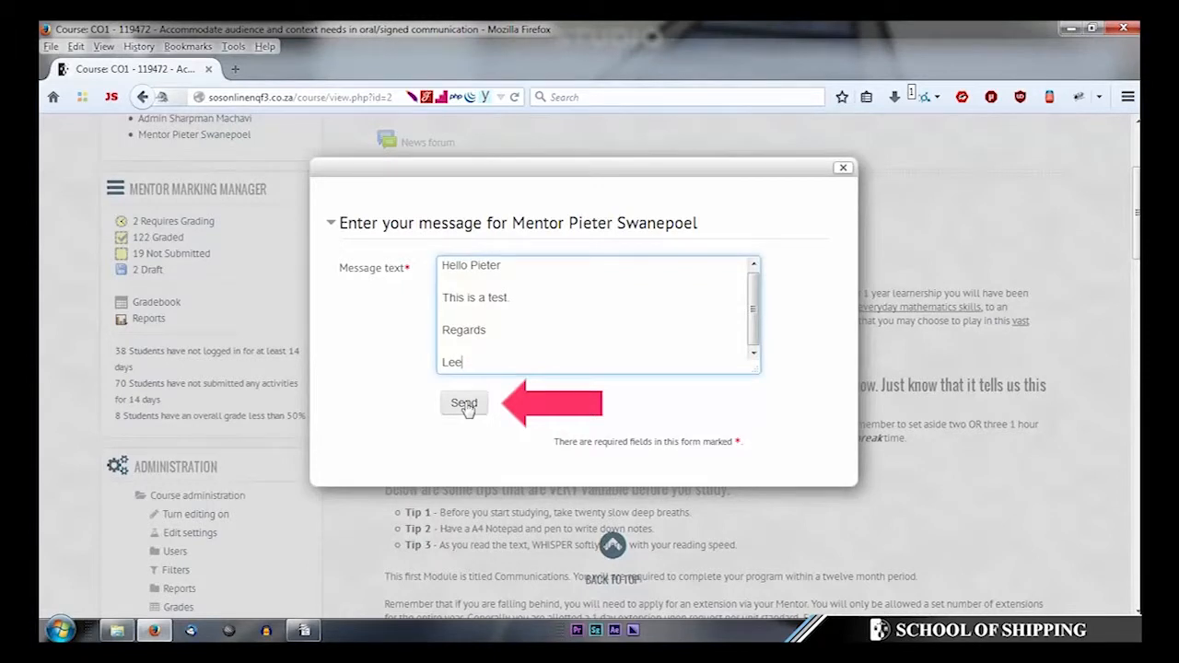
click(464, 404)
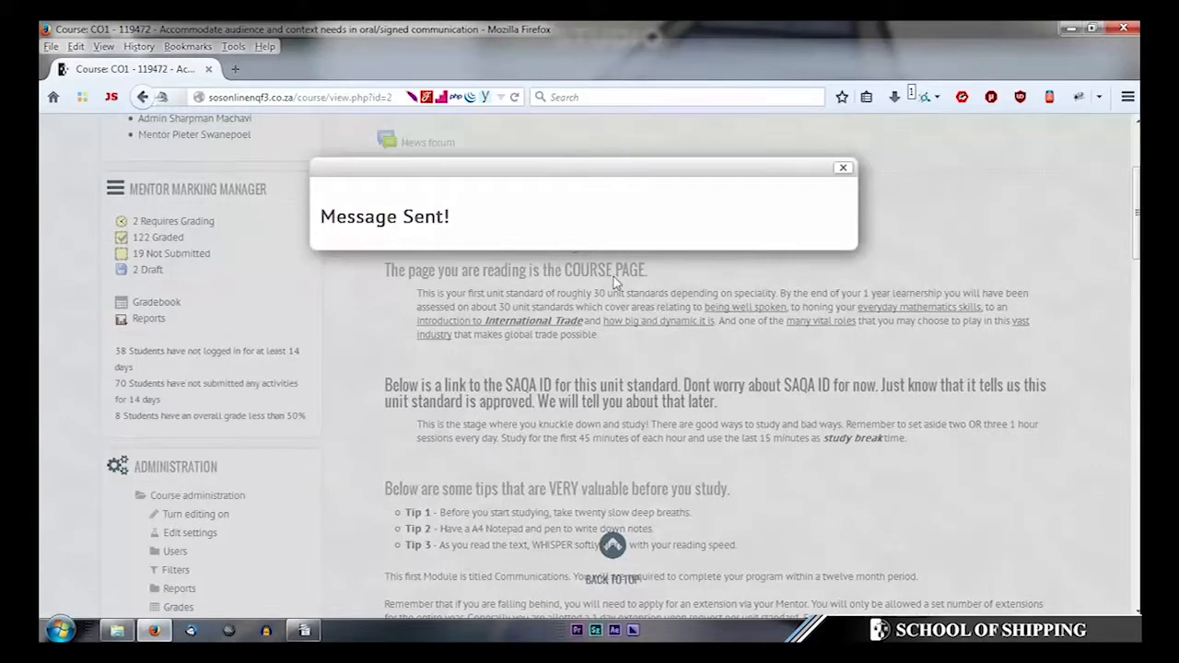
click(843, 169)
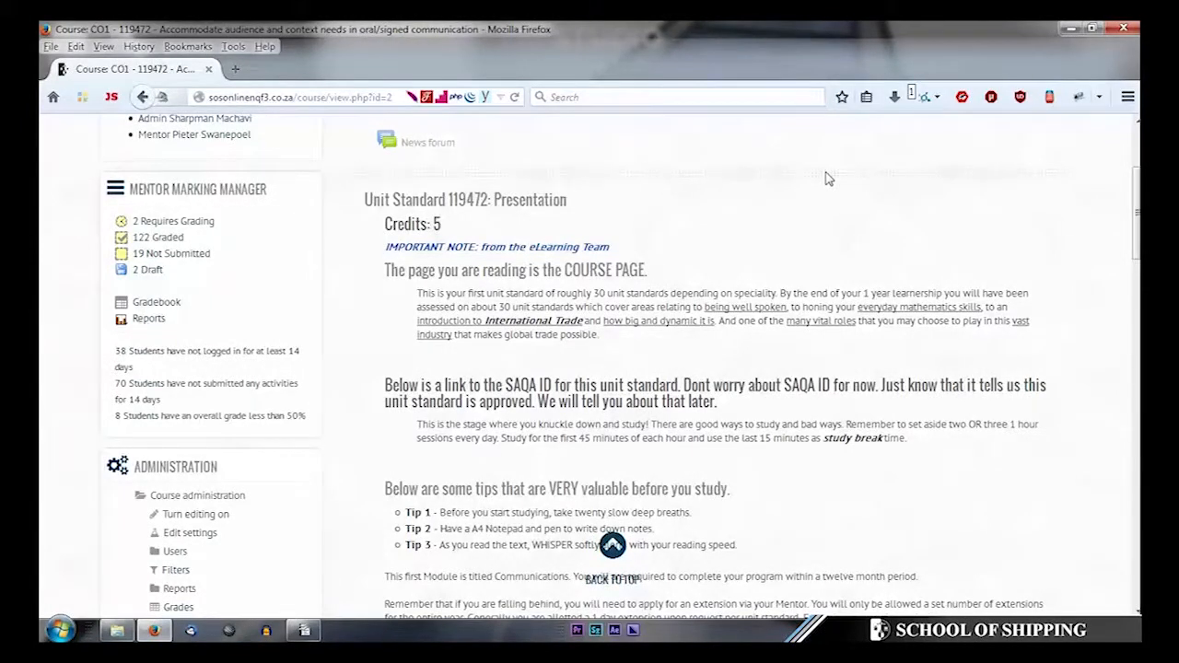
- Send the course administrator a greeting, 'This is a test.' and a Regards sign-off, then dismiss the confirmation
scroll(212, 324, up, 3)
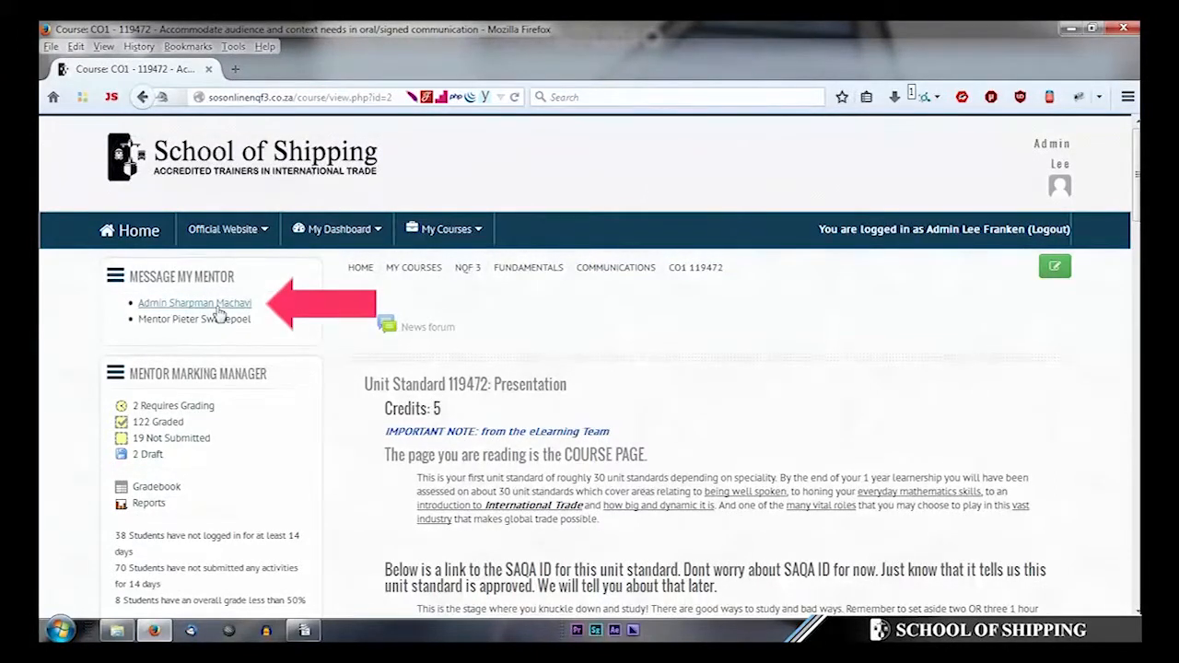
click(224, 309)
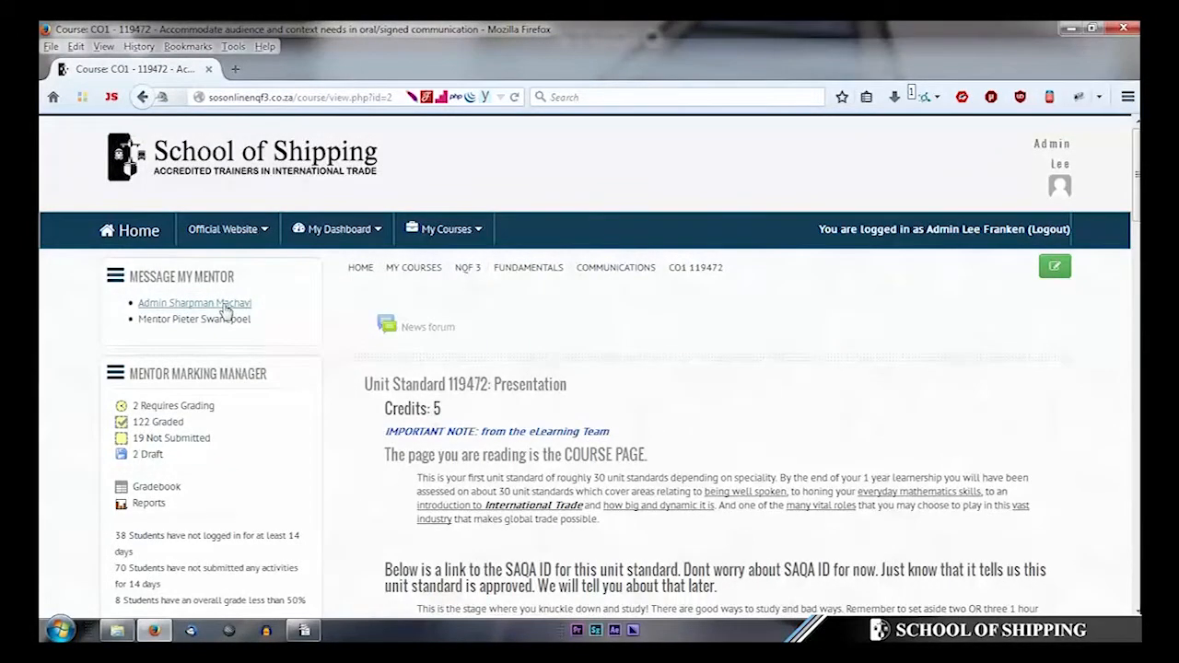
click(224, 308)
text(Hello Sharpman)
key(Return)
key(Return)
text(This is a test.)
key(Return)
key(Return)
text(Regards)
key(Return)
key(Return)
text(Lee)
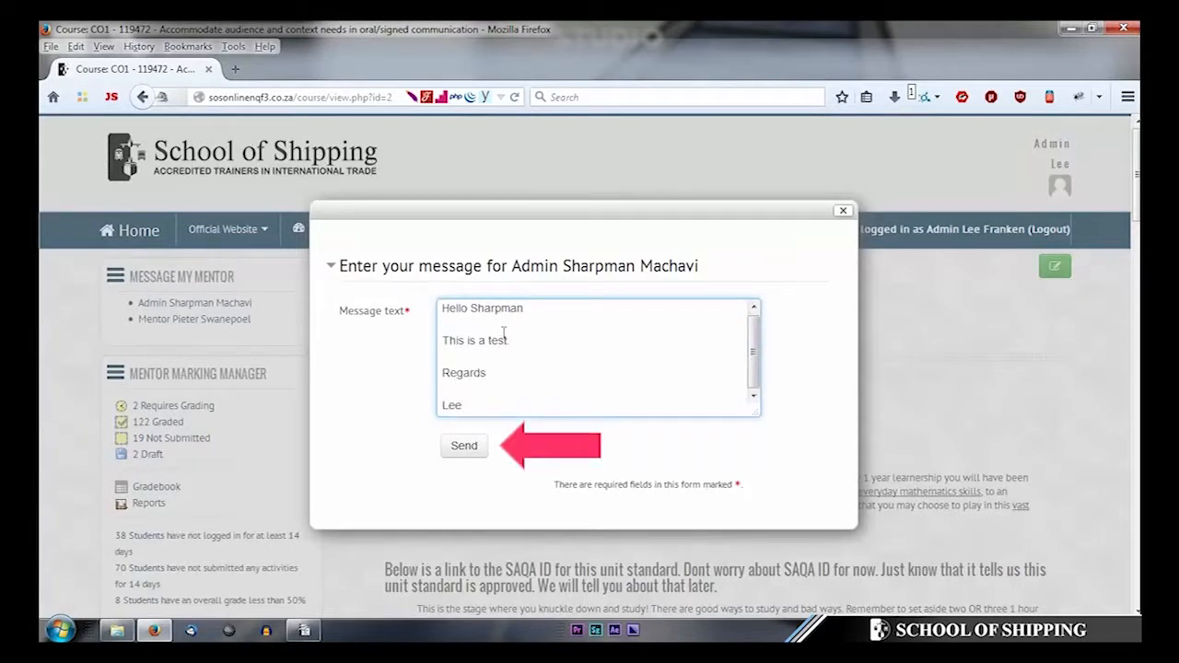
click(471, 449)
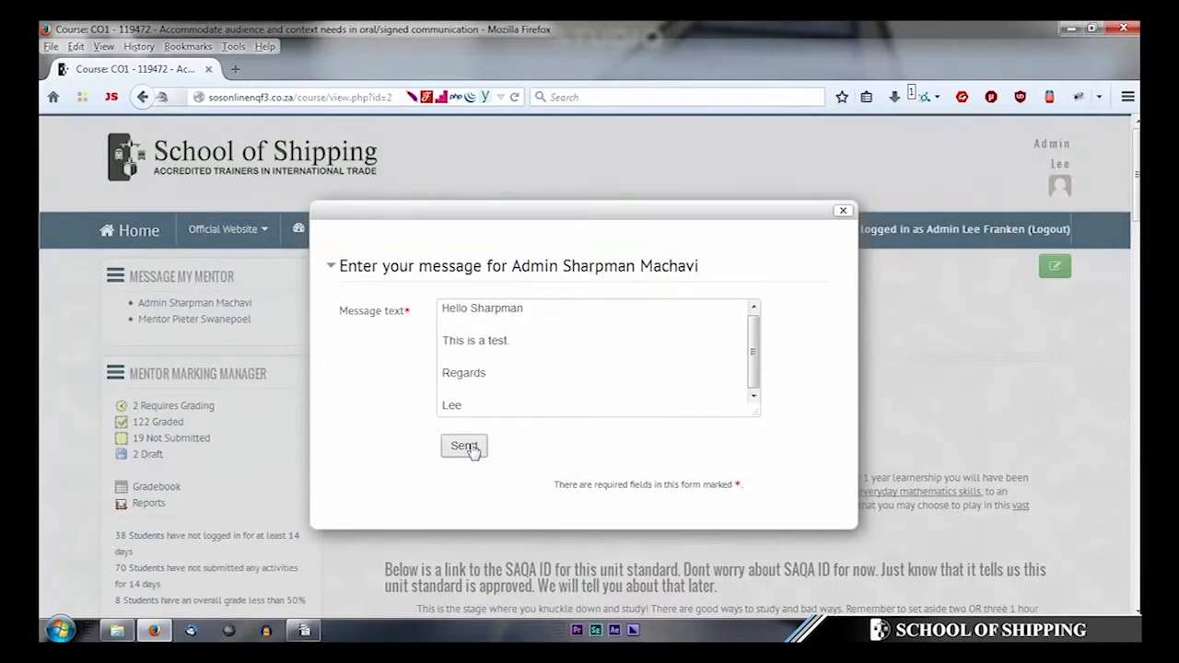
click(843, 213)
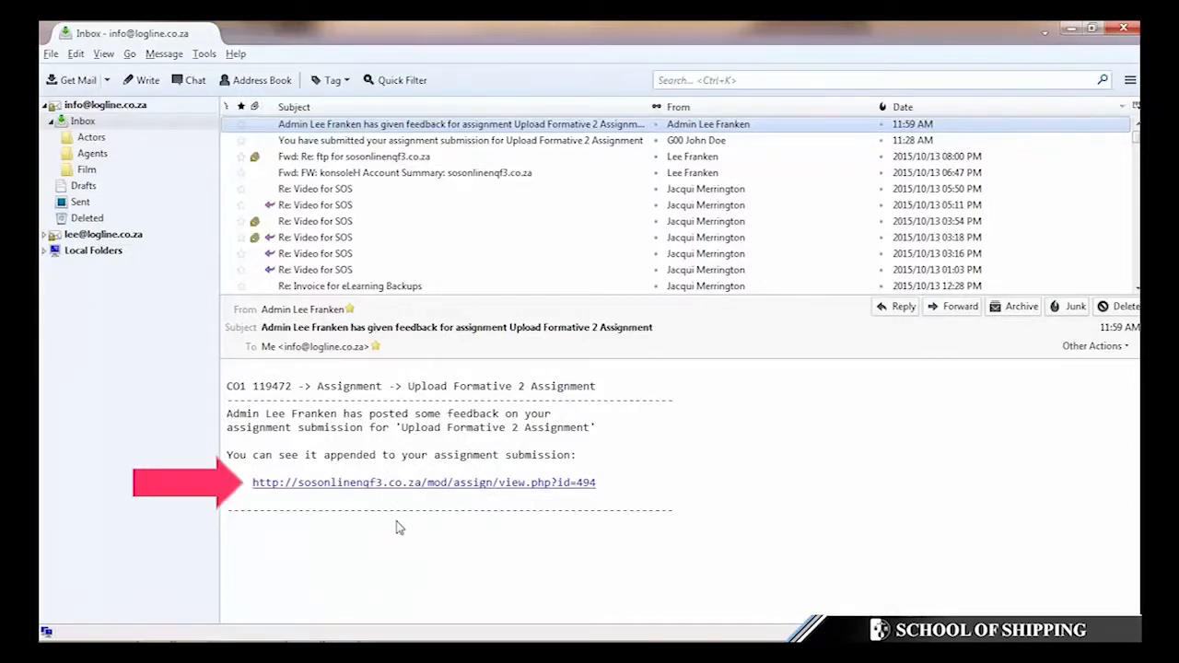
- Open the assignment to read its 99.00 / 100.00 grade, then switch back to the front page tab
scroll(571, 423, down, 10)
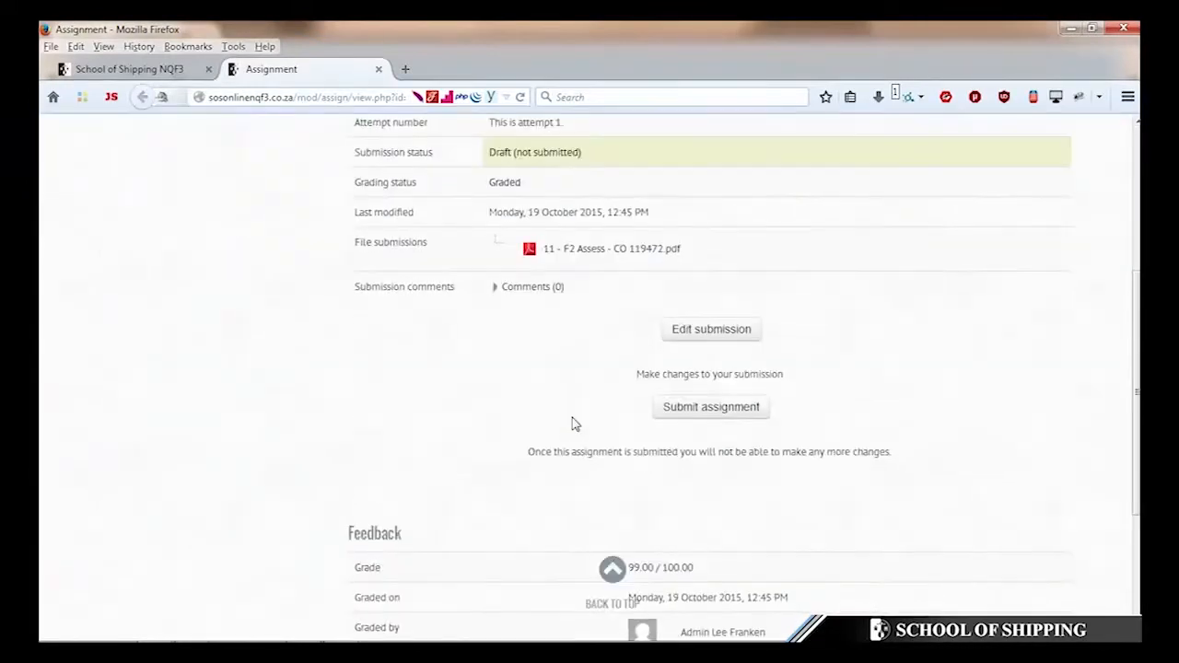
click(716, 351)
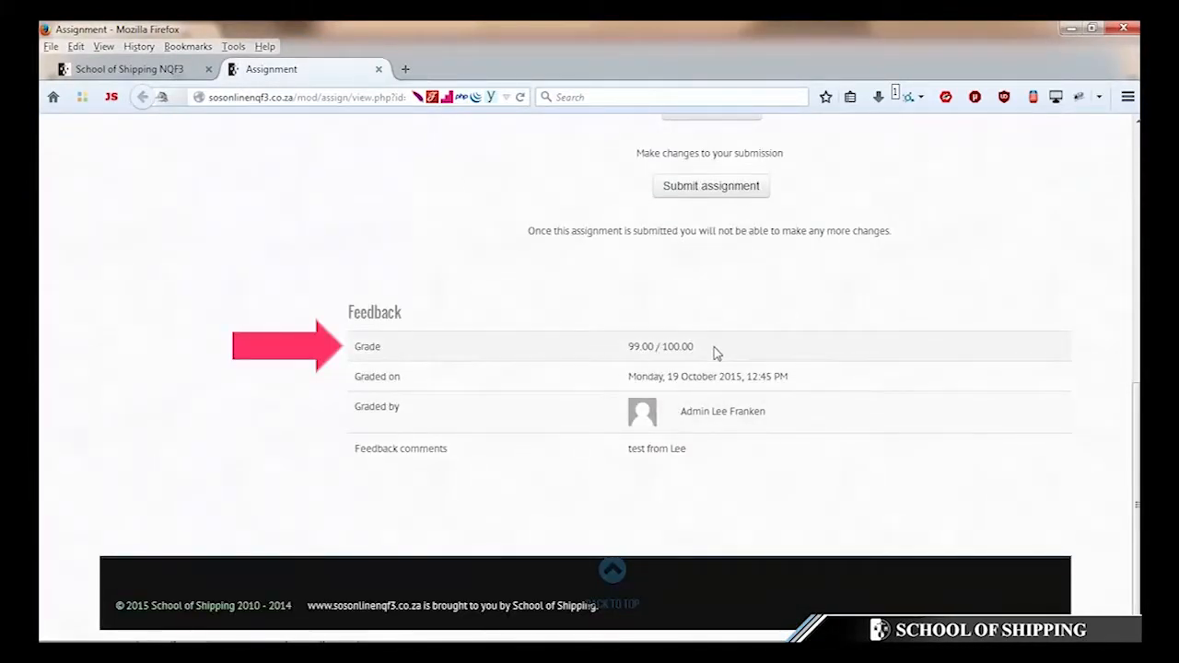
key(ctrl+Tab)
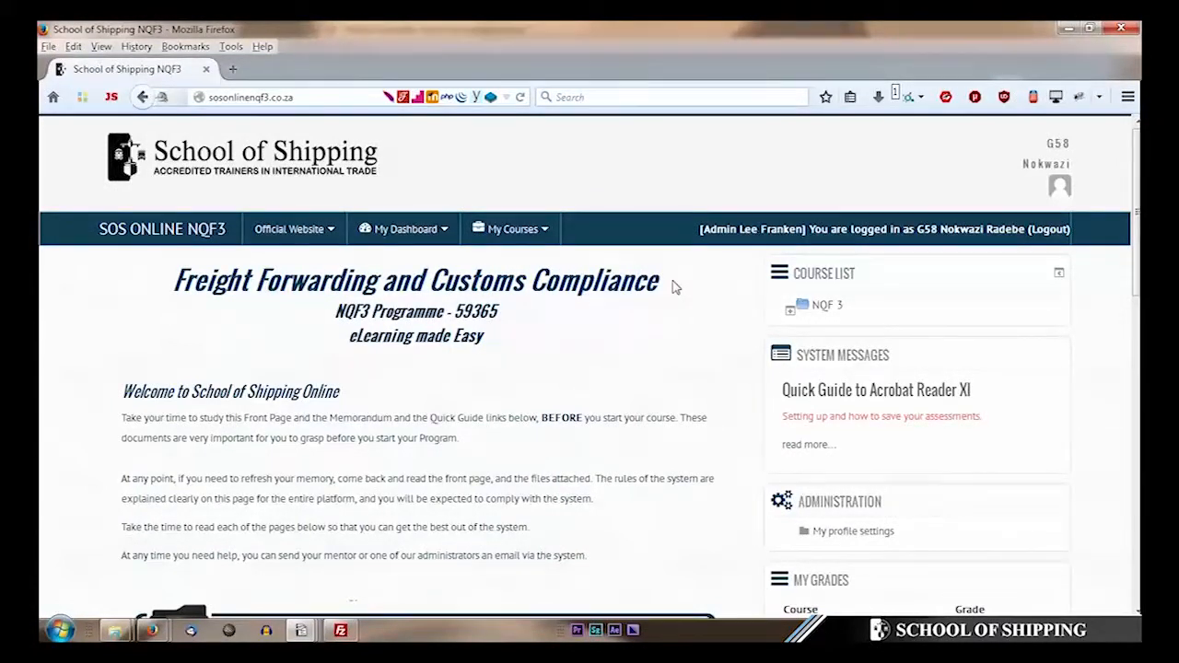
- Expand NQF 3 > Fundamentals > Communications in the Course List and open CO1 119472
scroll(792, 345, down, 3)
scroll(802, 346, down, 2)
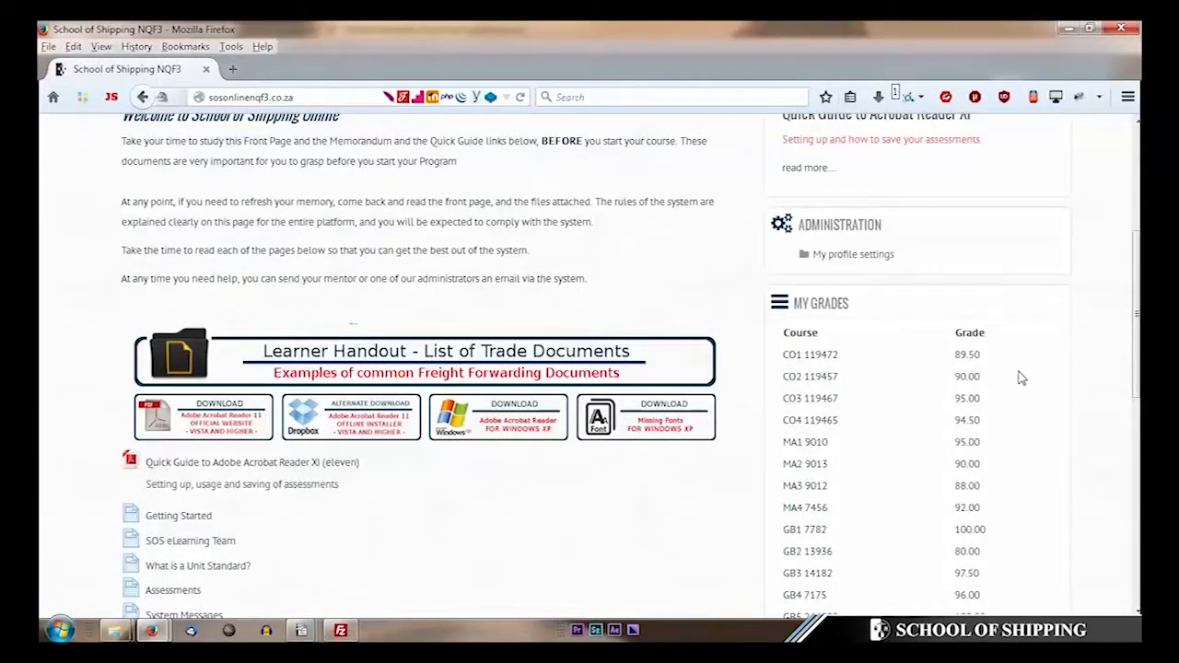
scroll(1021, 377, down, 5)
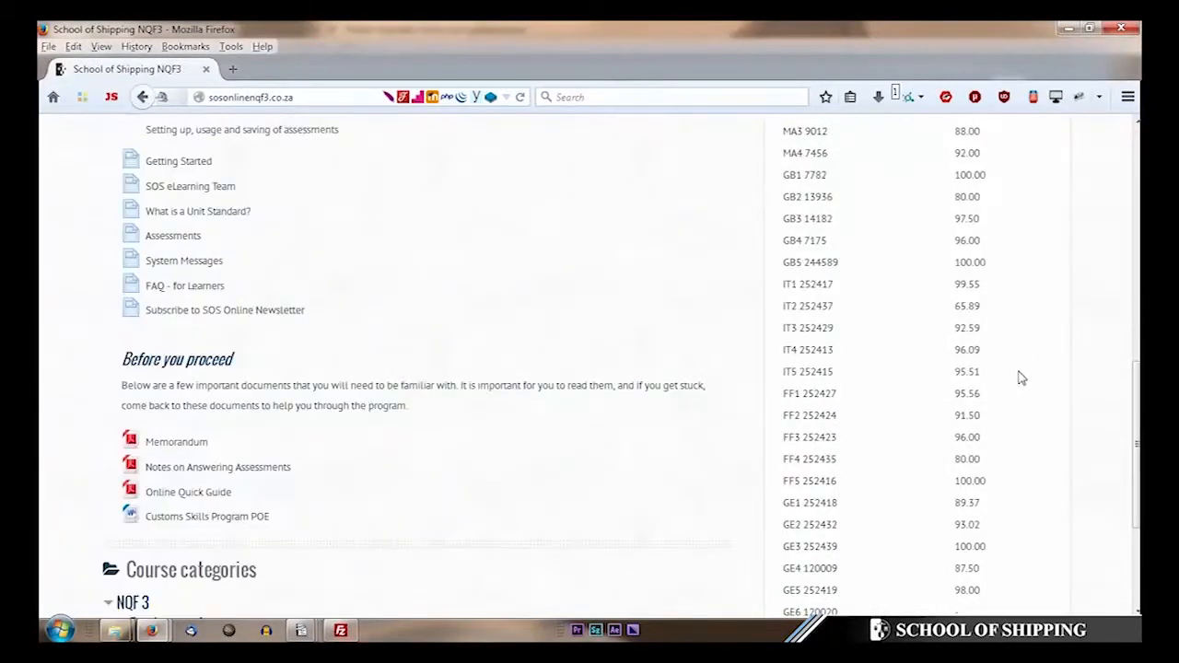
scroll(1020, 378, down, 1)
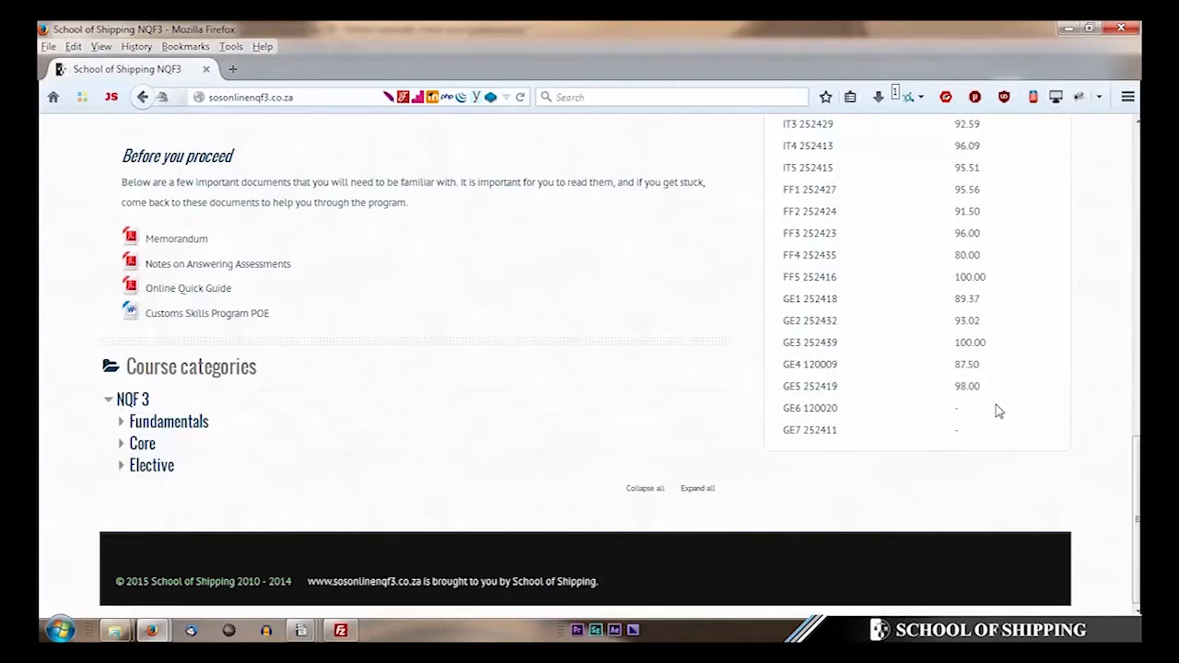
scroll(999, 412, up, 15)
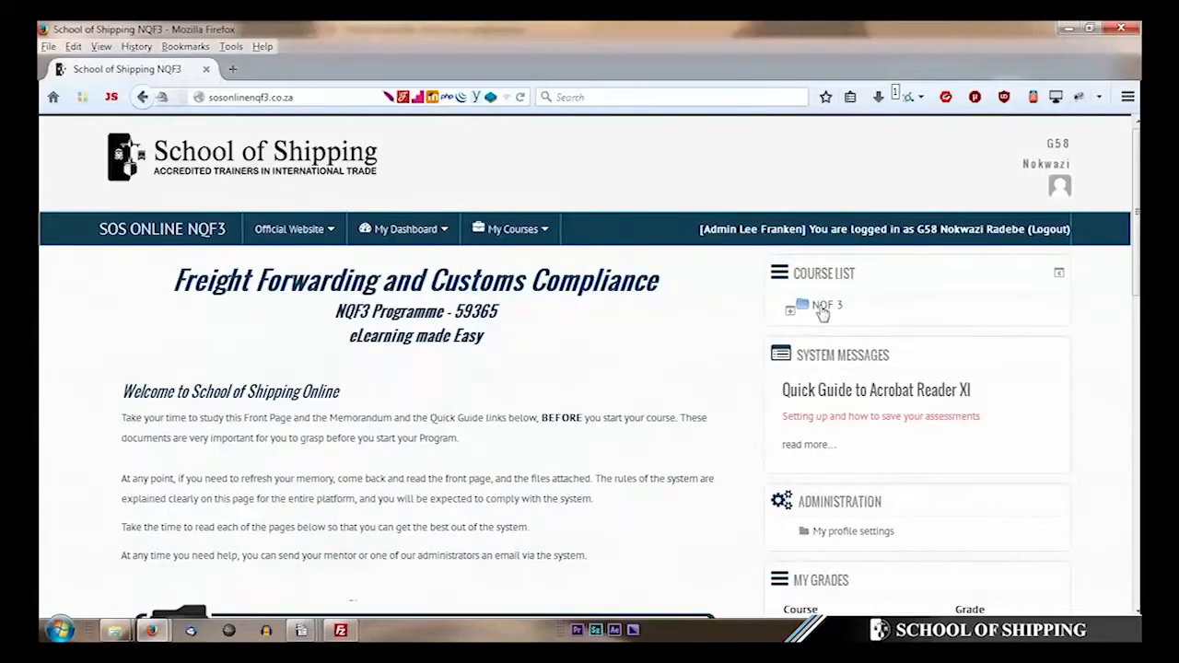
click(824, 306)
click(842, 327)
click(870, 347)
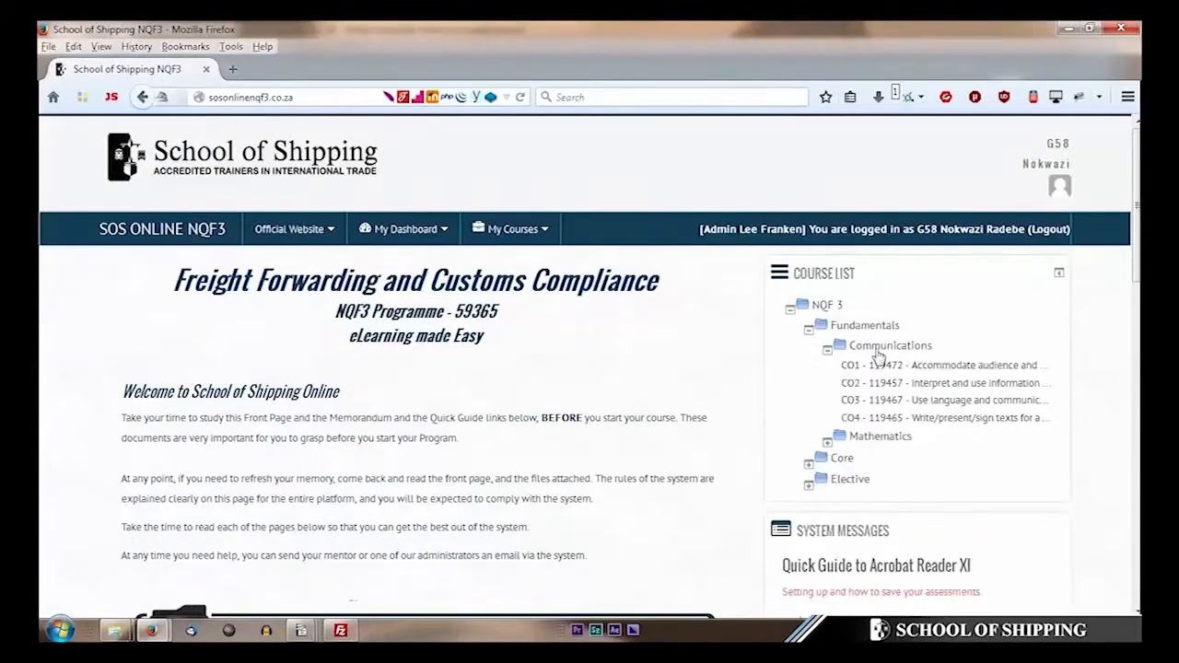
click(886, 367)
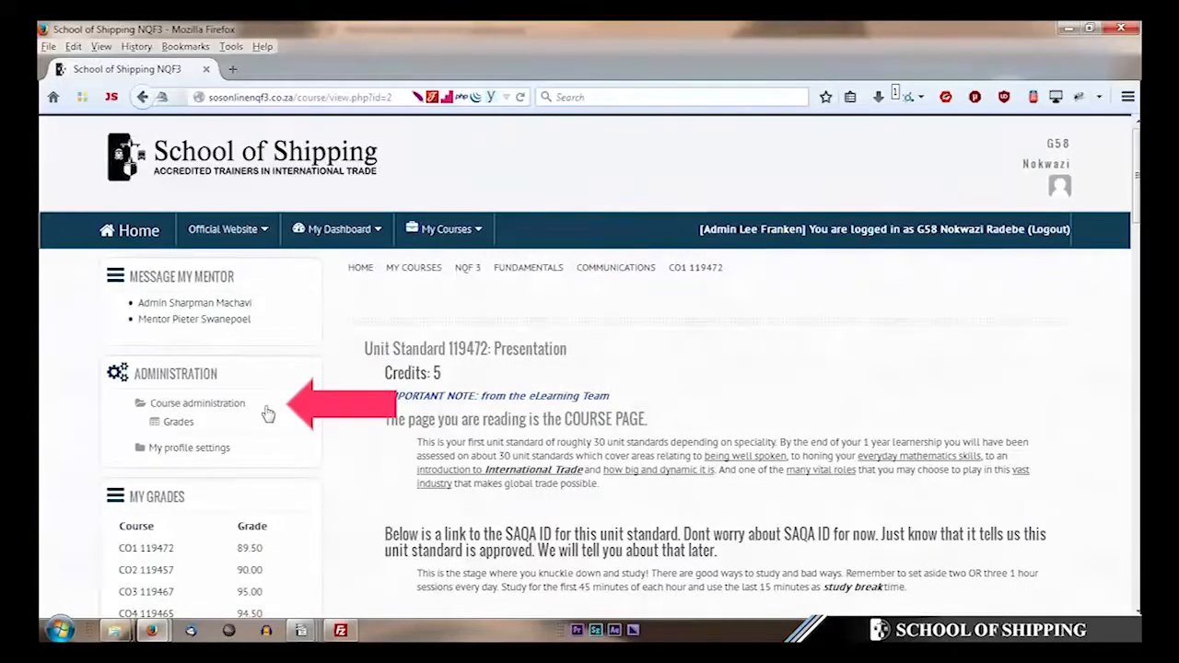
- Open the course grades and scroll through every listed course grade
click(181, 424)
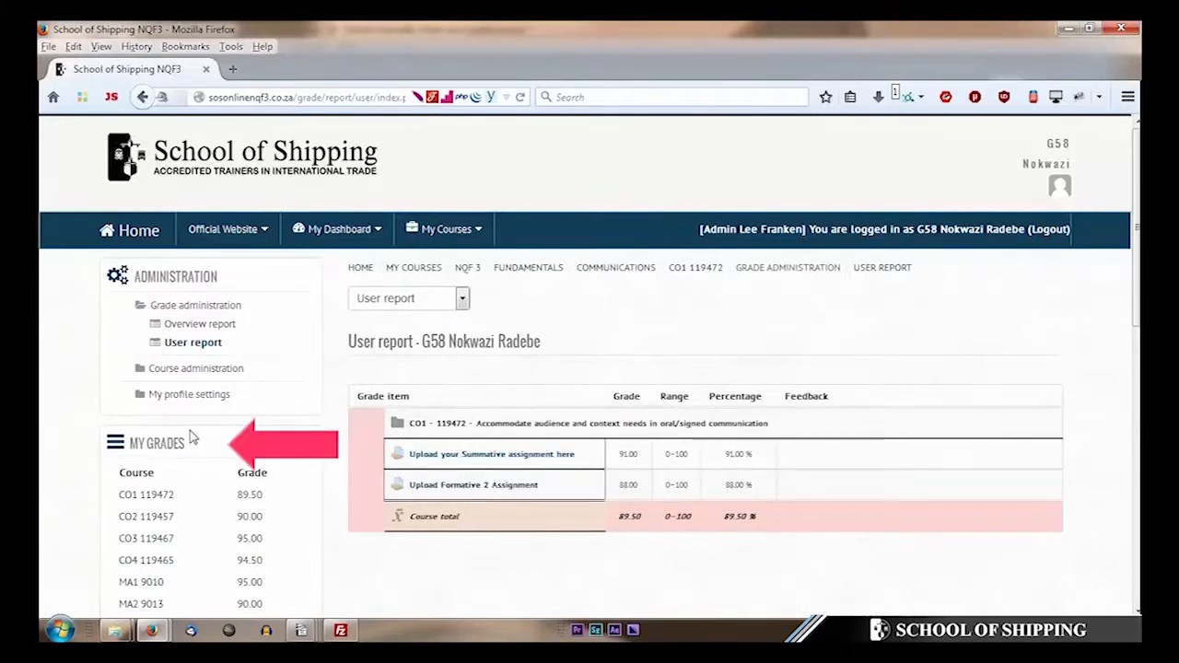
scroll(194, 440, down, 2)
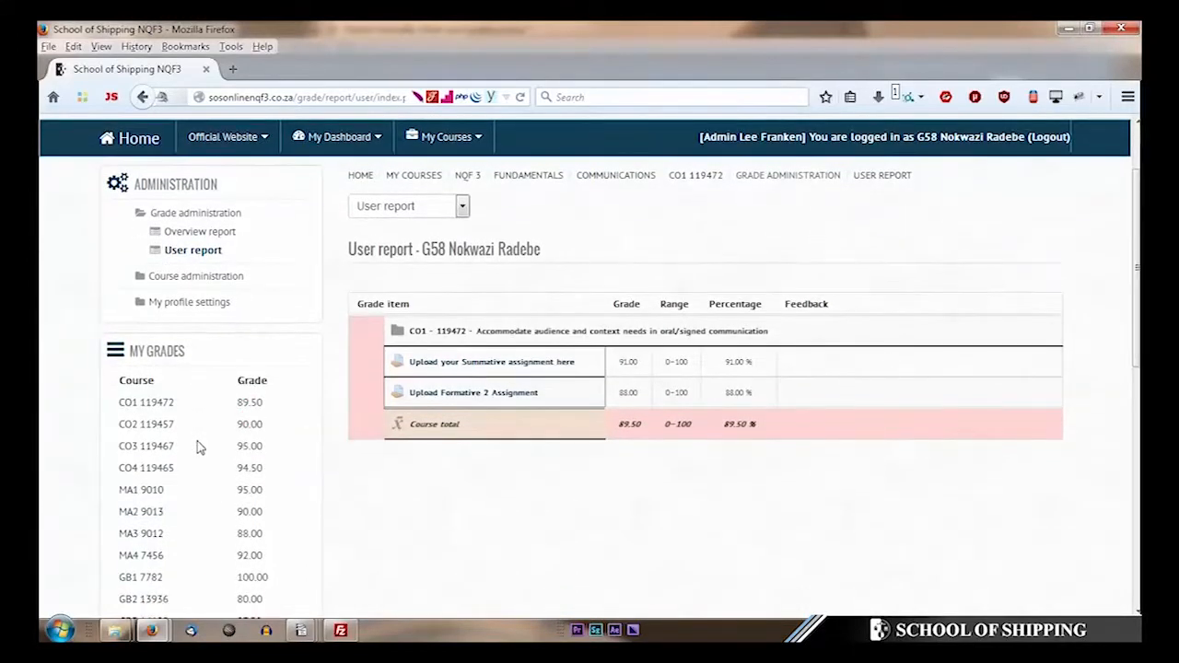
scroll(196, 447, down, 10)
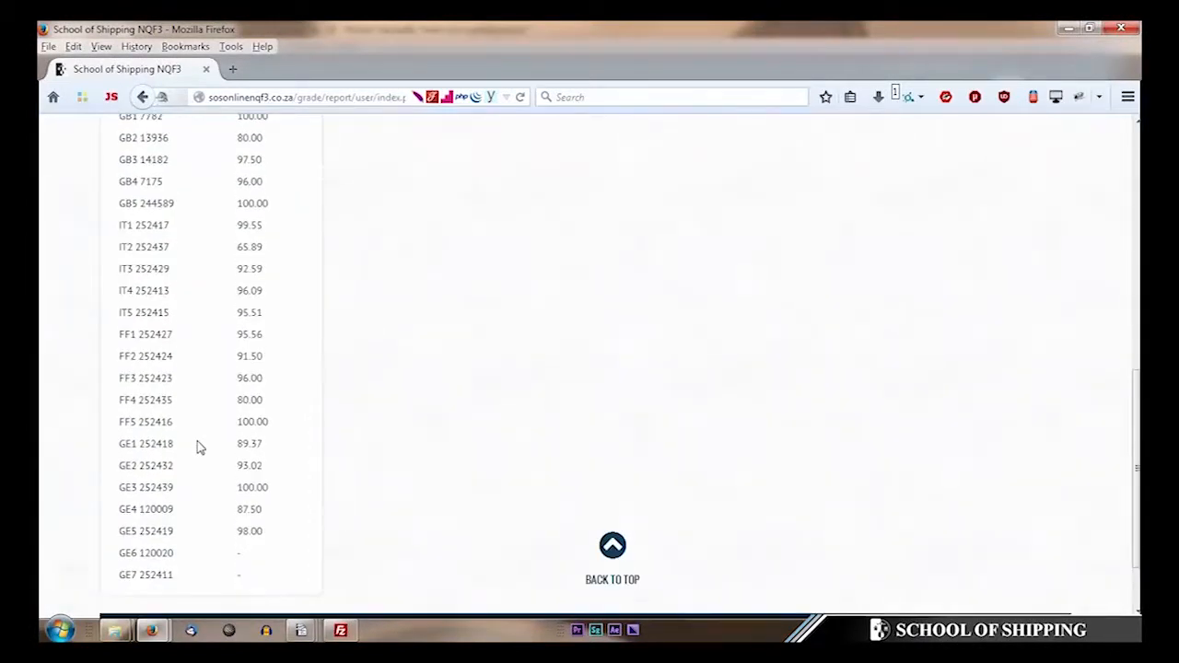
scroll(200, 448, down, 2)
scroll(200, 448, up, 10)
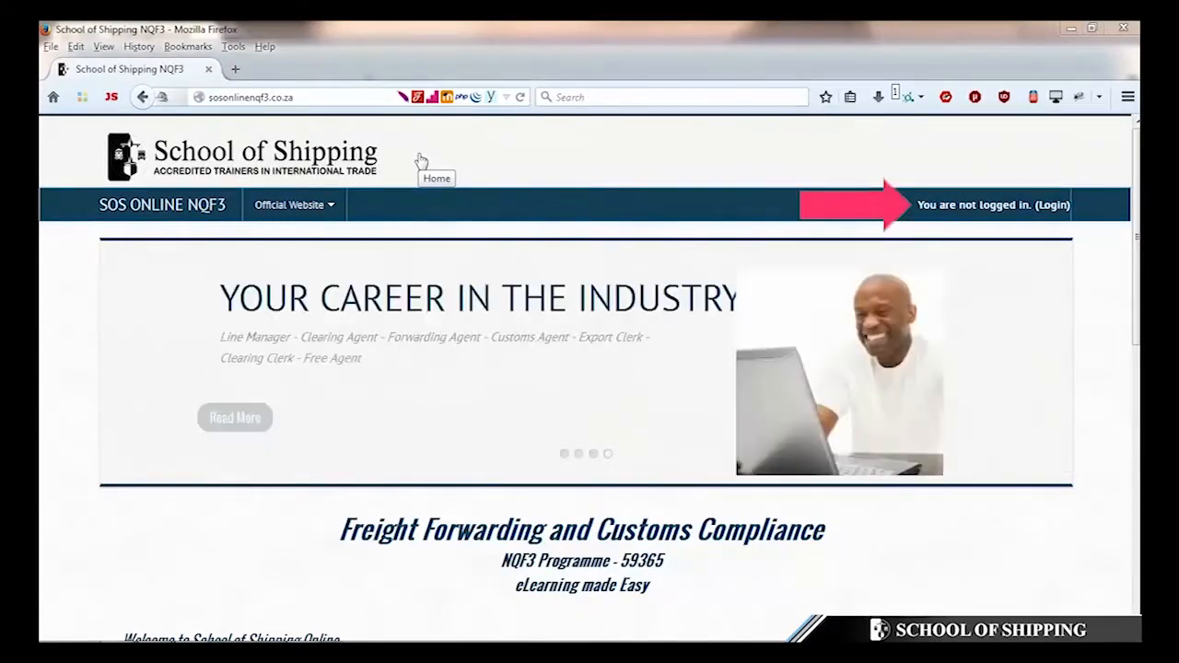
- From the login page's forgotten-password form, search by the account's e-mail address to send a reset email
click(1055, 205)
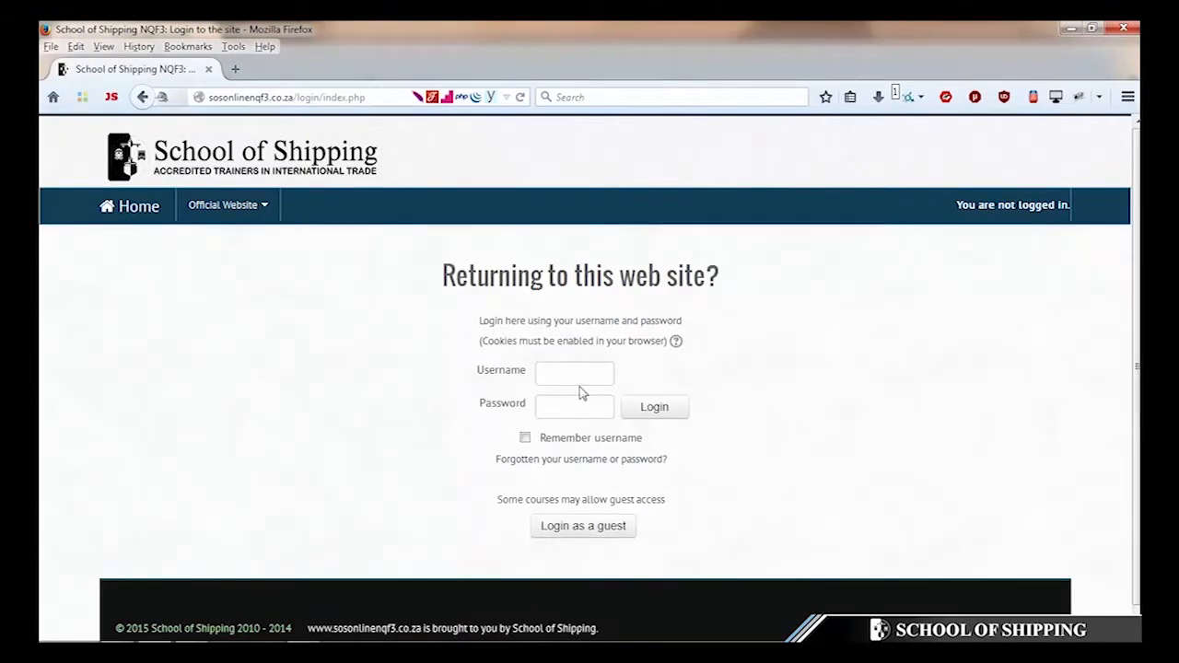
click(583, 461)
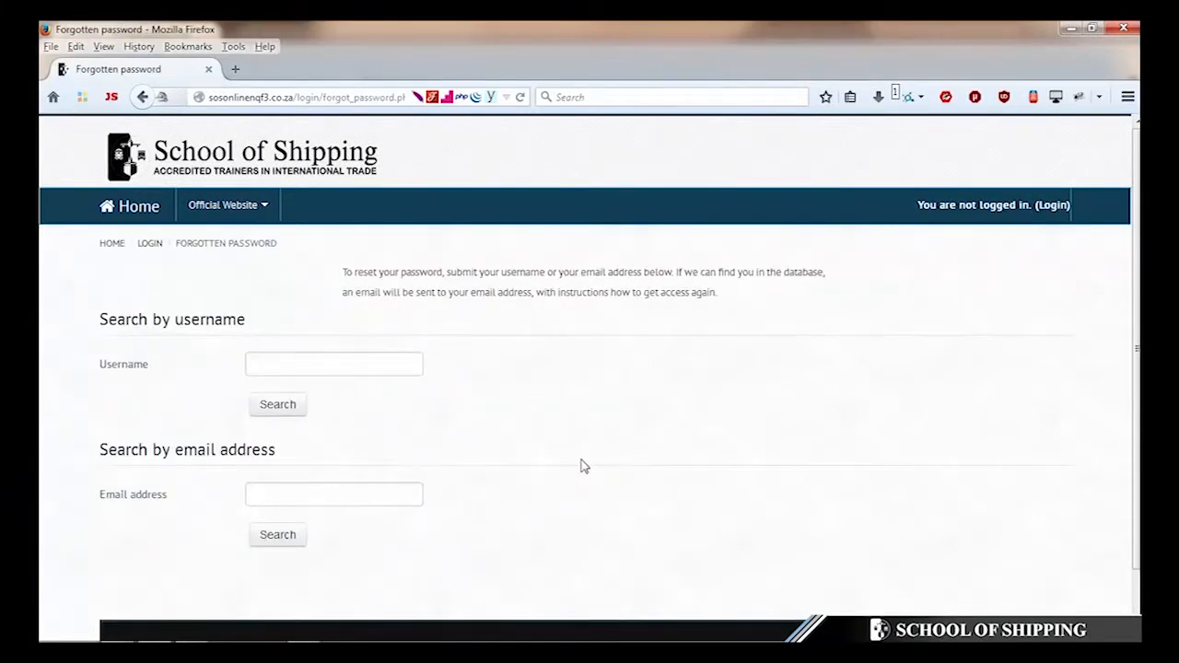
click(288, 489)
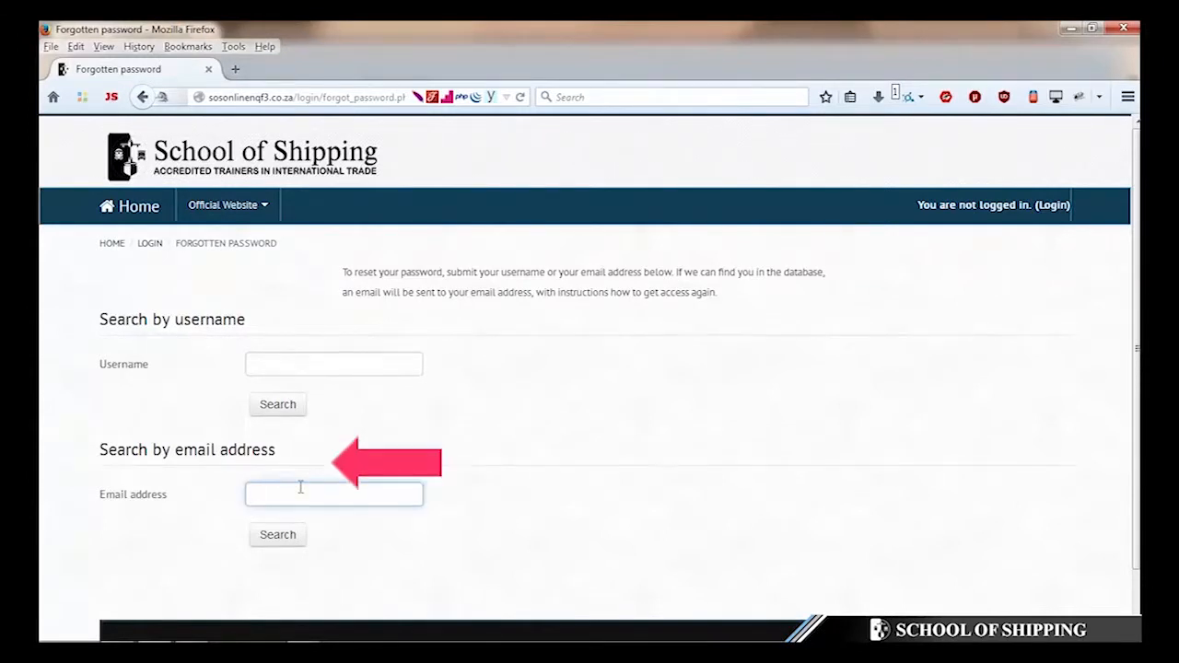
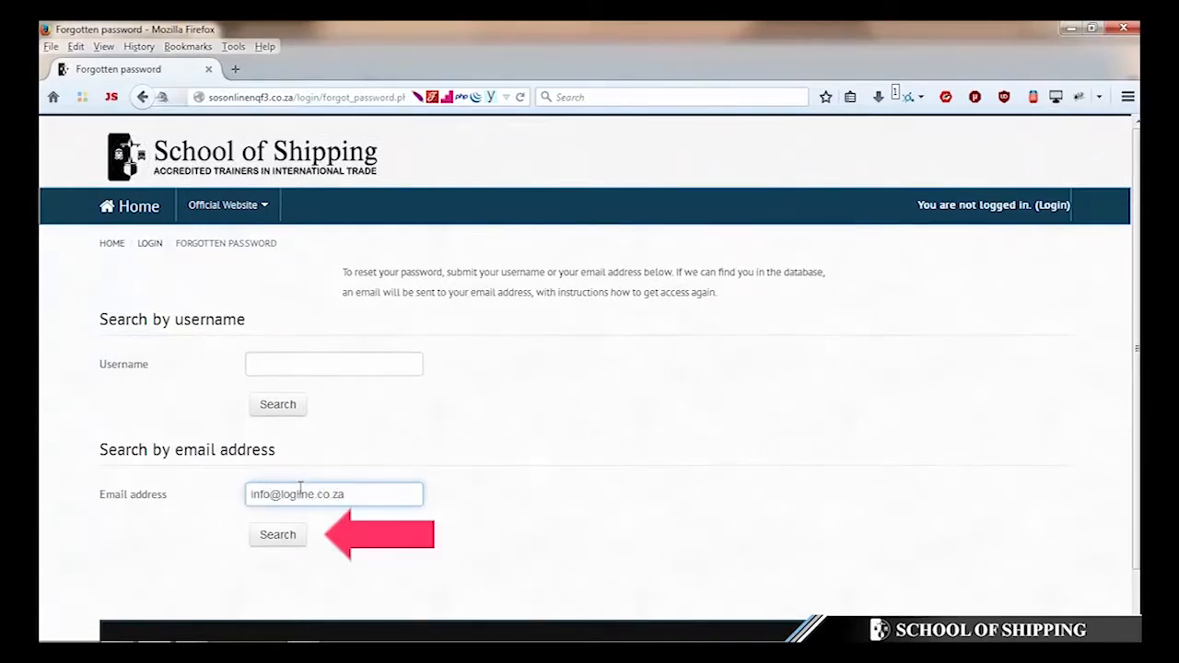
click(287, 541)
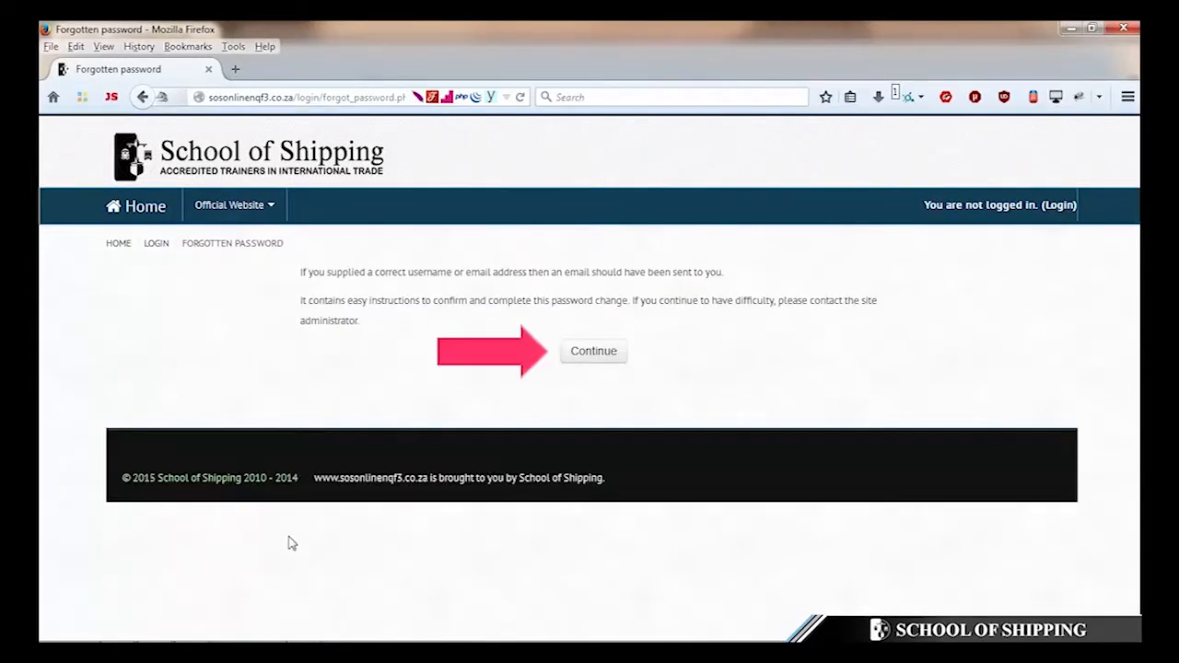
click(582, 353)
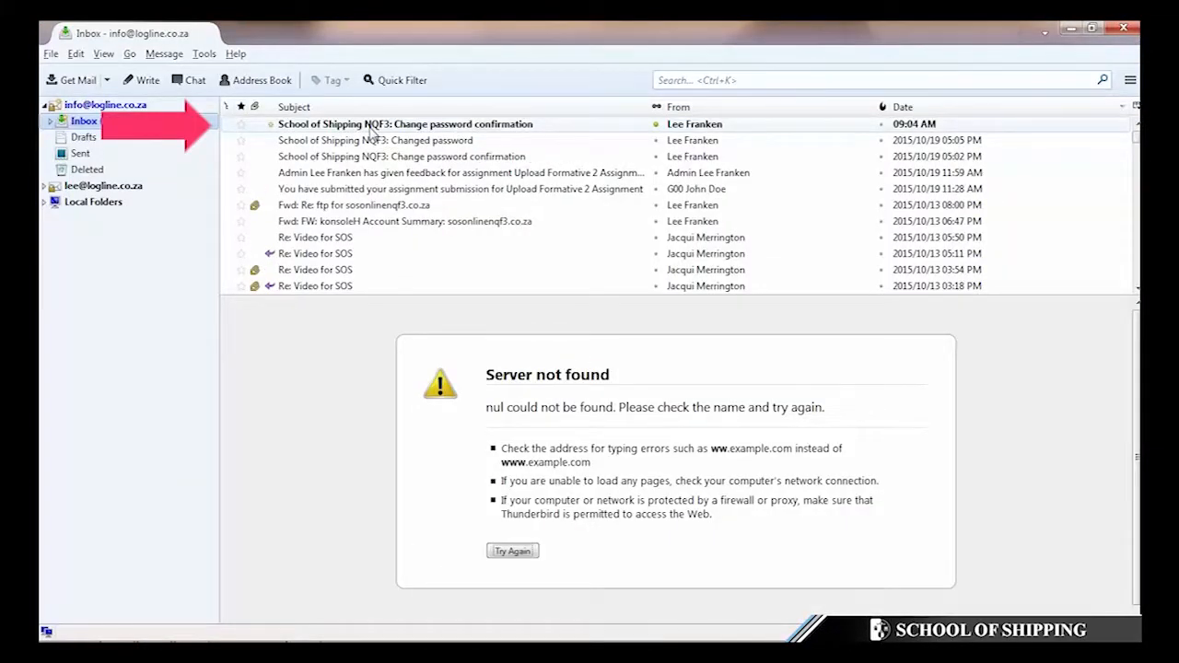
- Confirm the password reset through the link in the 'Change password confirmation' email, reaching the login page
click(441, 129)
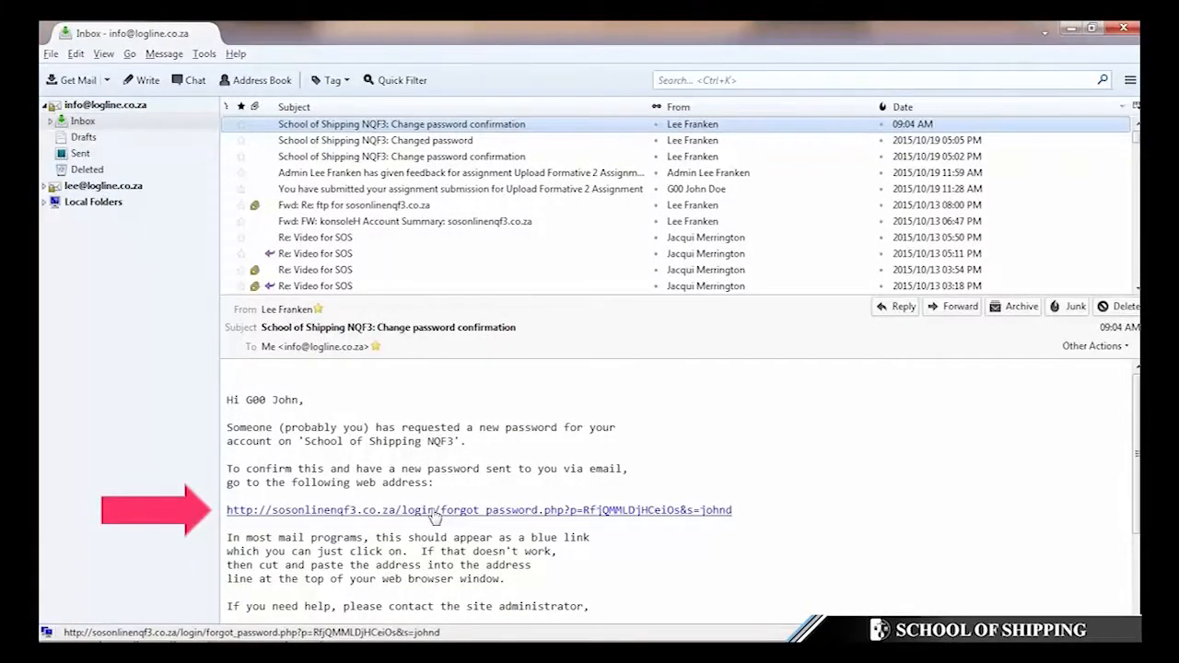
click(435, 510)
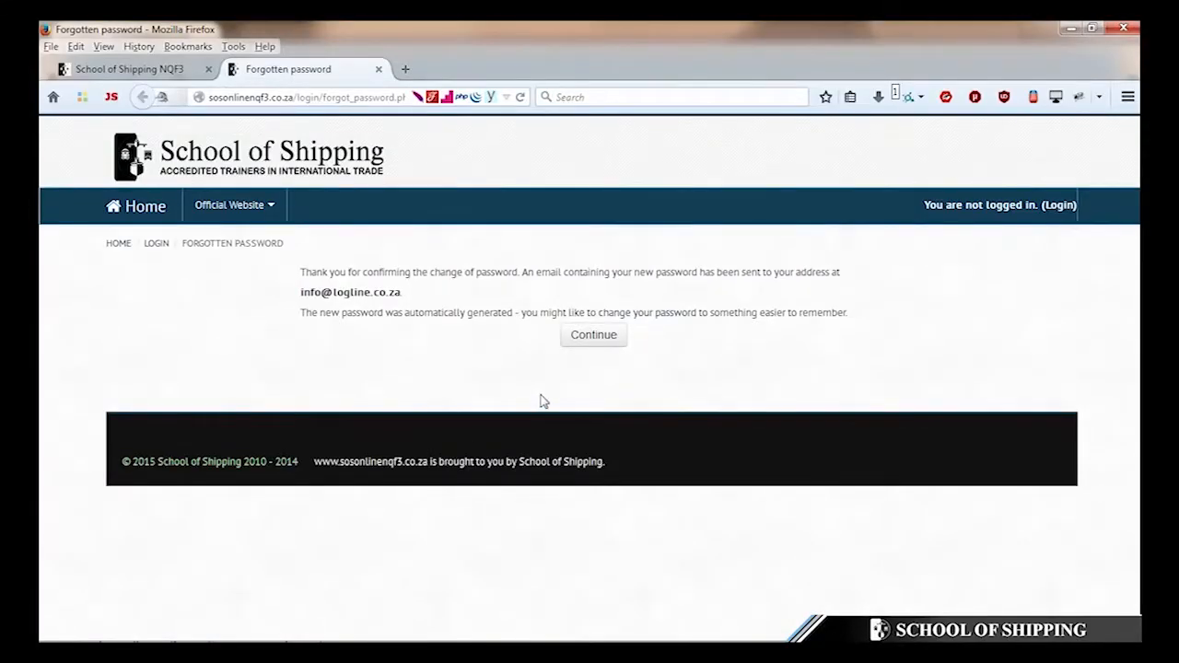
click(594, 337)
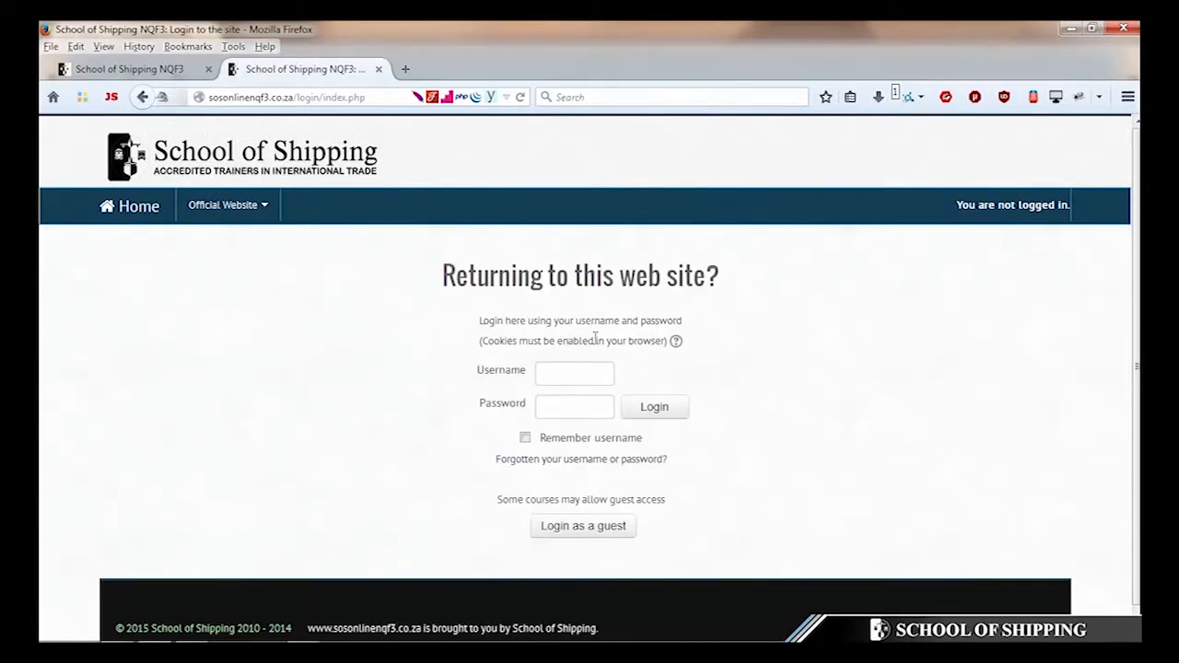
- Fetch new mail in Thunderbird and open the 'School of Shipping NQF3: Changed password' email
key(alt+Tab)
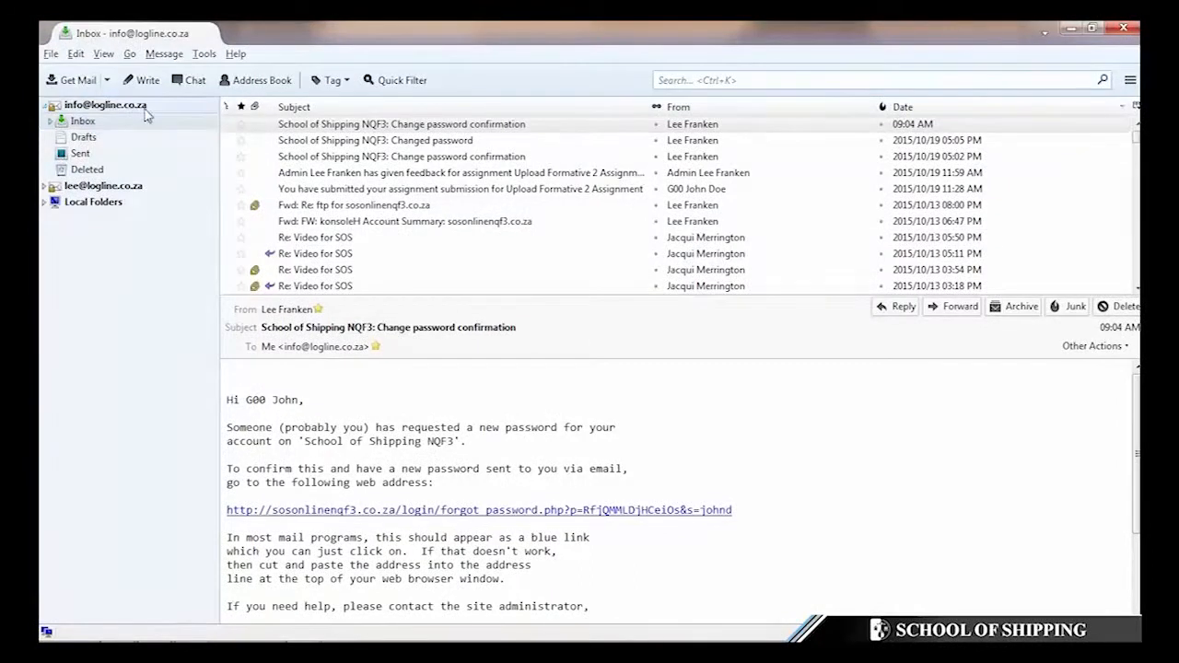
click(107, 80)
click(83, 118)
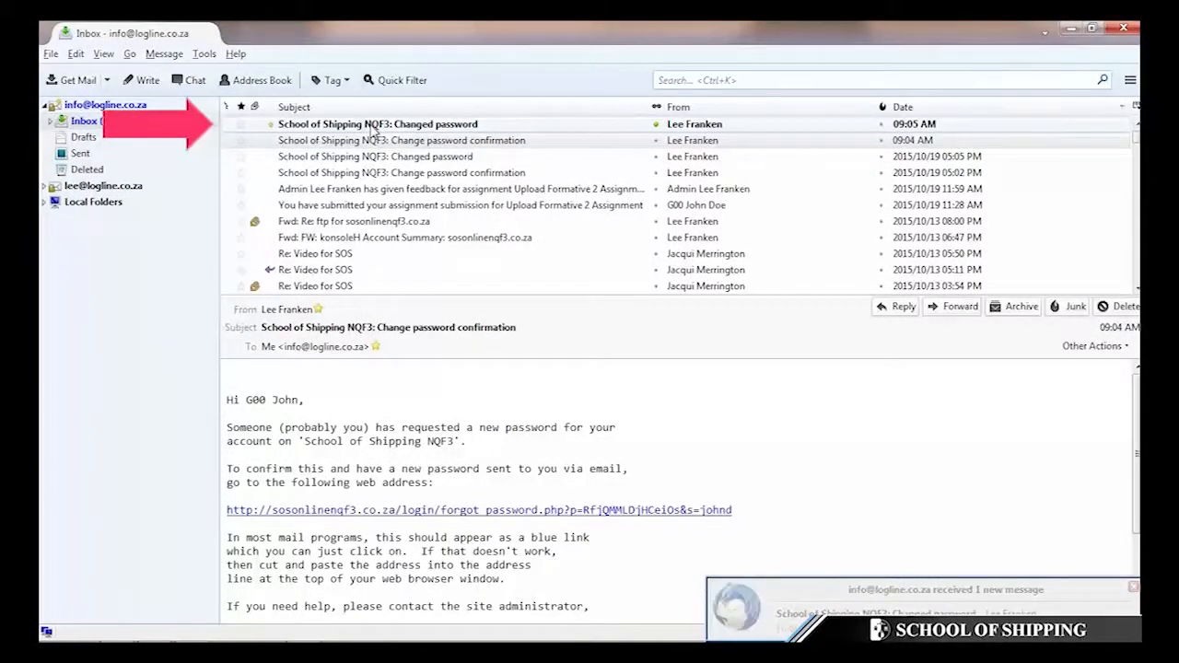
click(373, 125)
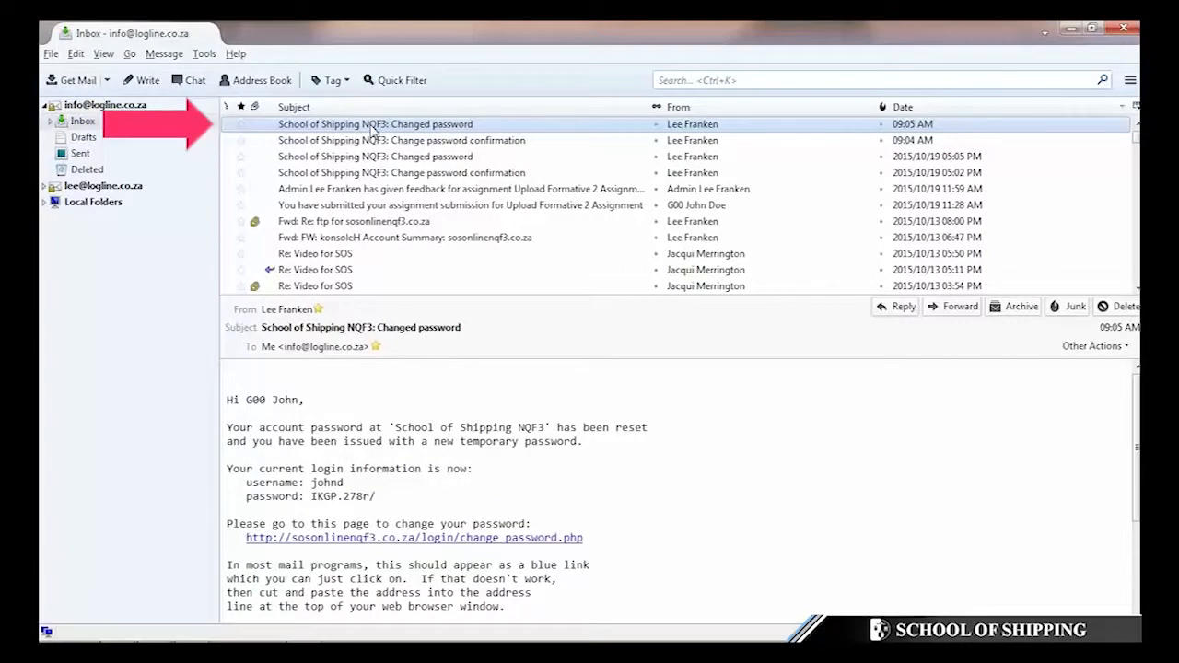
- Select the temporary password shown in the email
double_click(323, 483)
drag(313, 497, 387, 499)
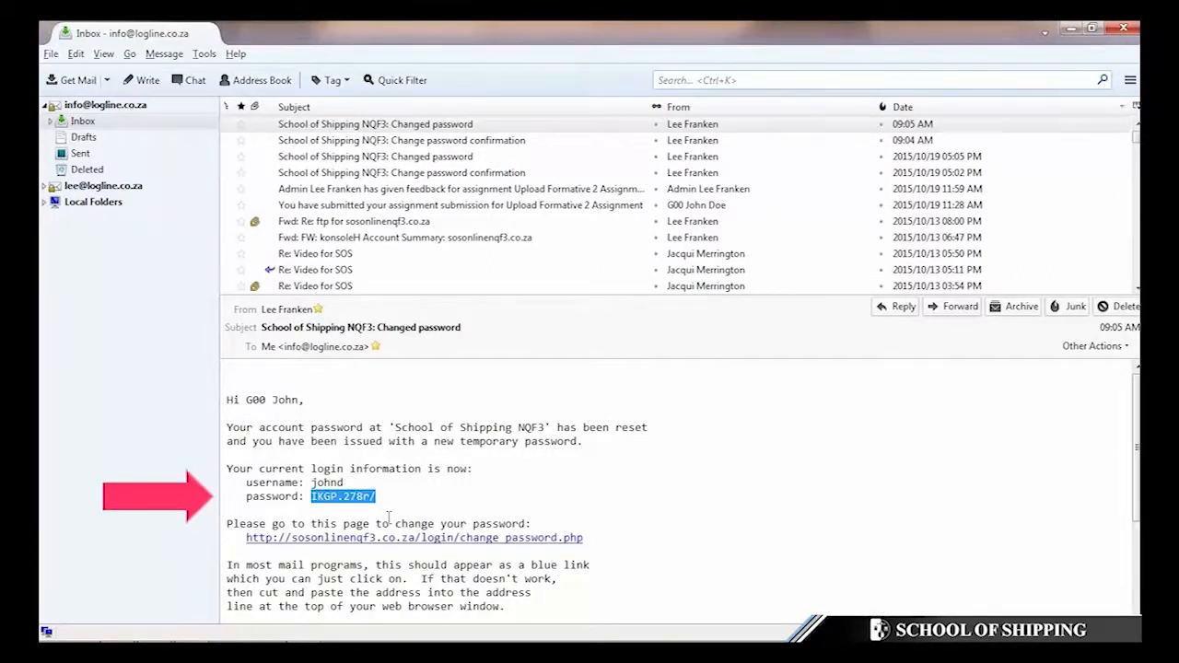
click(414, 517)
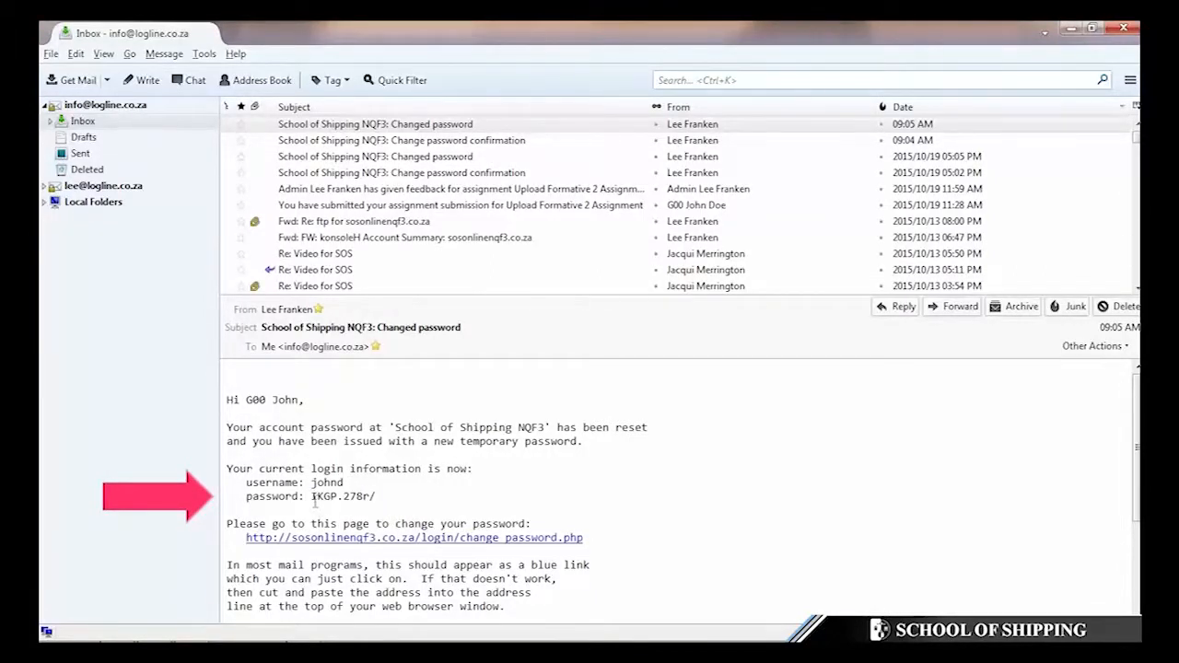
drag(311, 496, 382, 500)
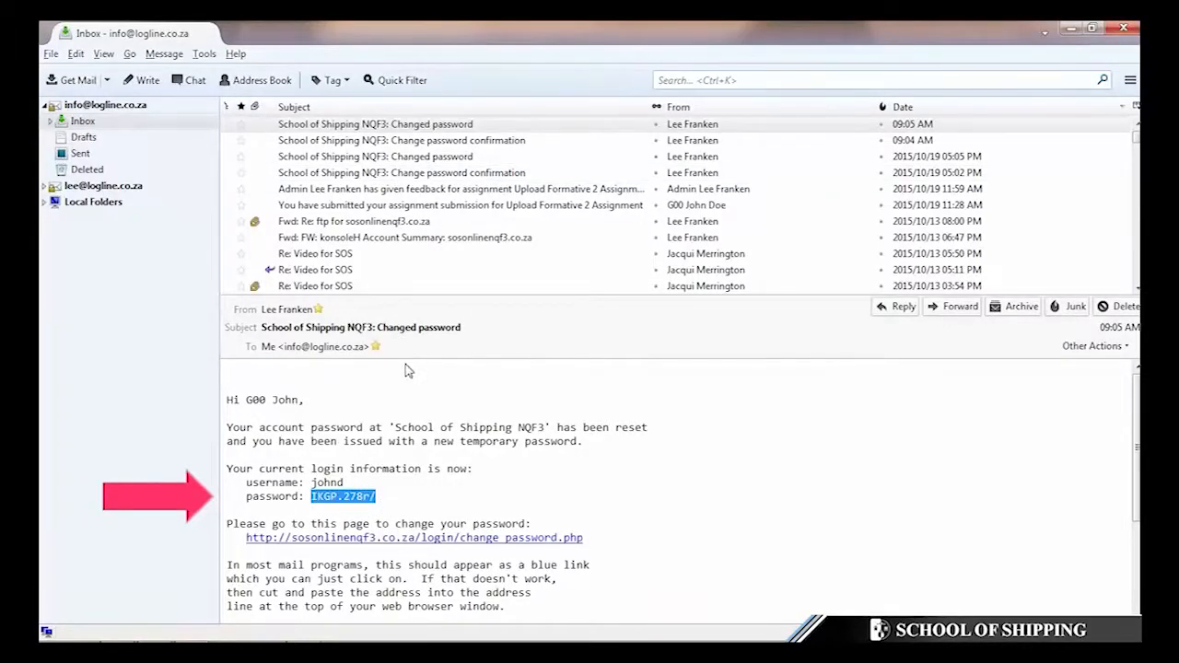
- Log in to Moodle with the account's username and the pasted temporary password
key(alt+Tab)
click(552, 370)
text(john)
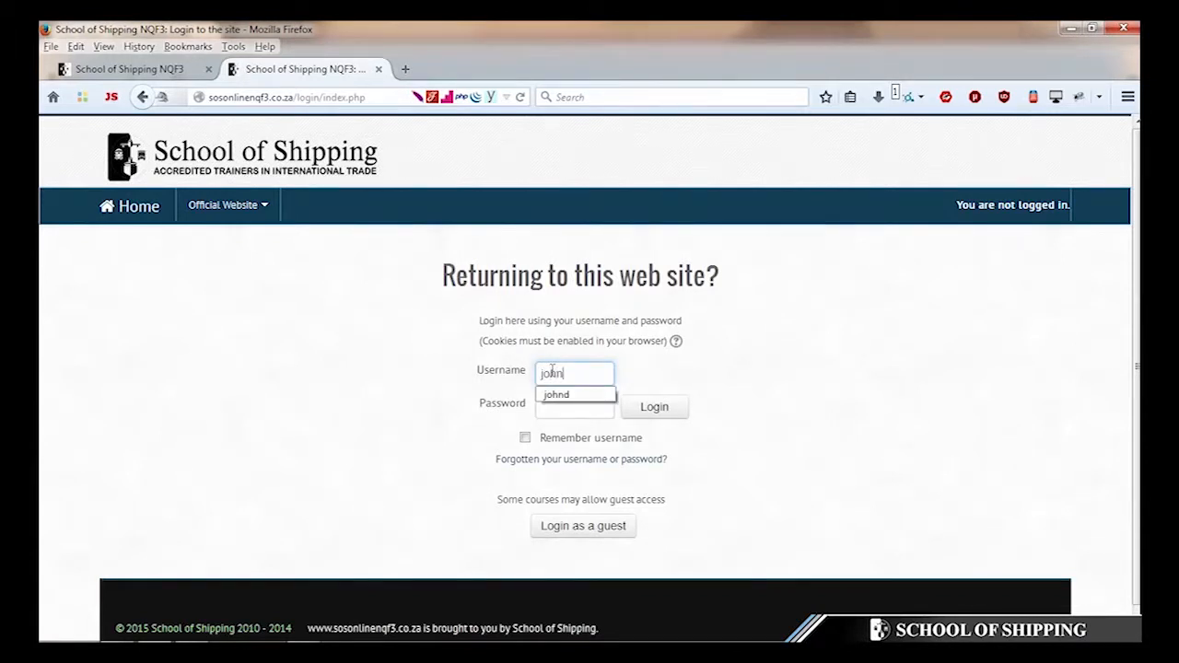
text(d)
key(Tab)
key(BackSpace)
key(BackSpace)
key(BackSpace)
key(BackSpace)
key(BackSpace)
key(BackSpace)
key(BackSpace)
key(ctrl+v)
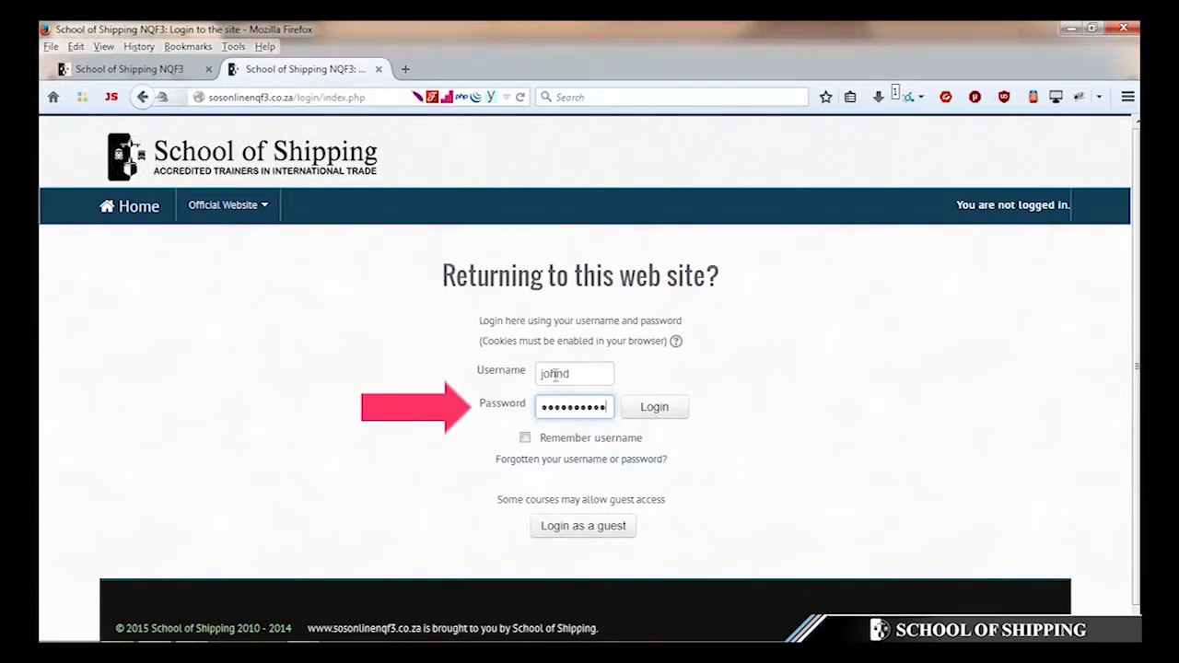
click(652, 413)
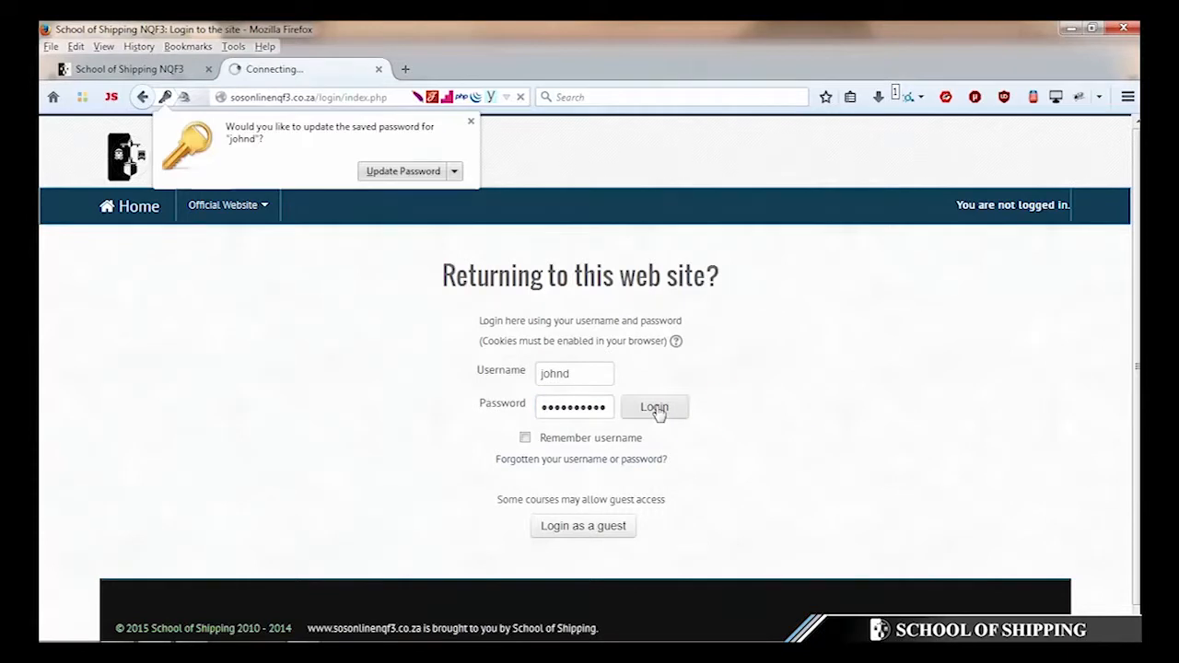
- Update Firefox's saved password and save the Change password form to reach the public profile
click(406, 174)
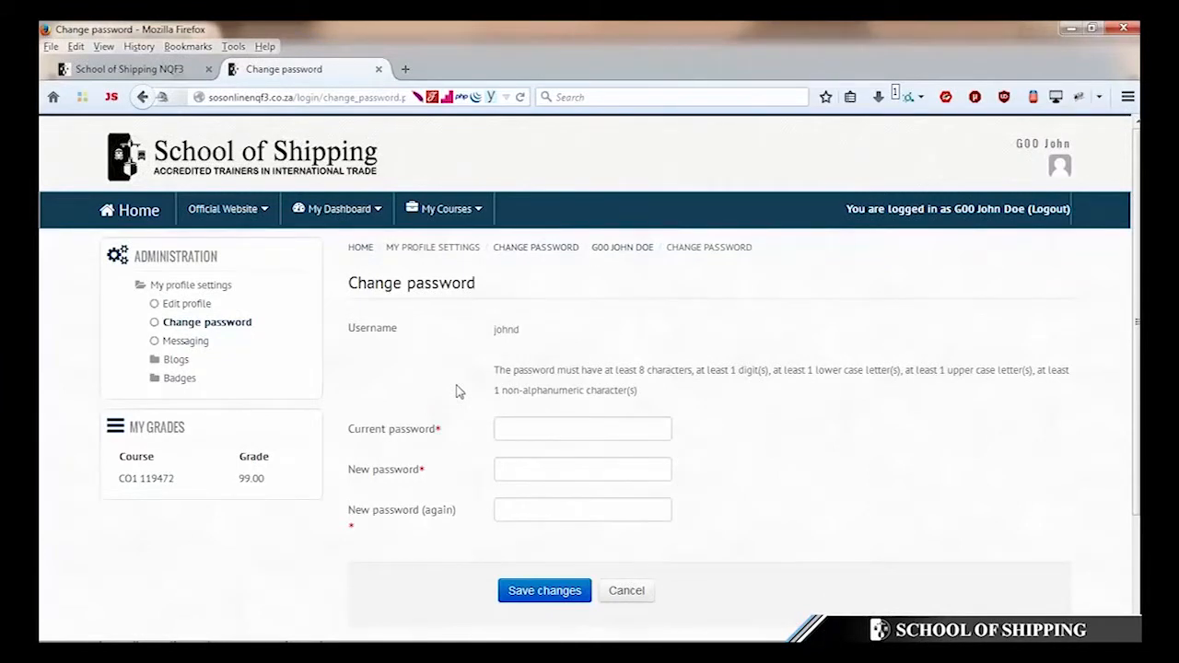
click(542, 592)
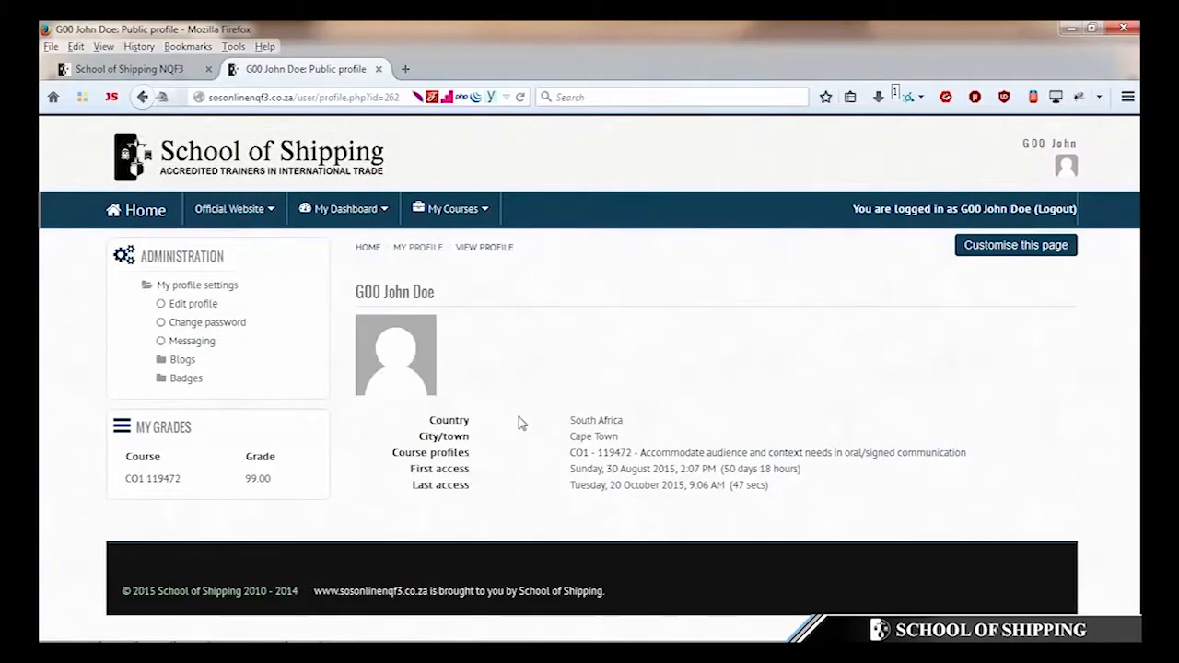